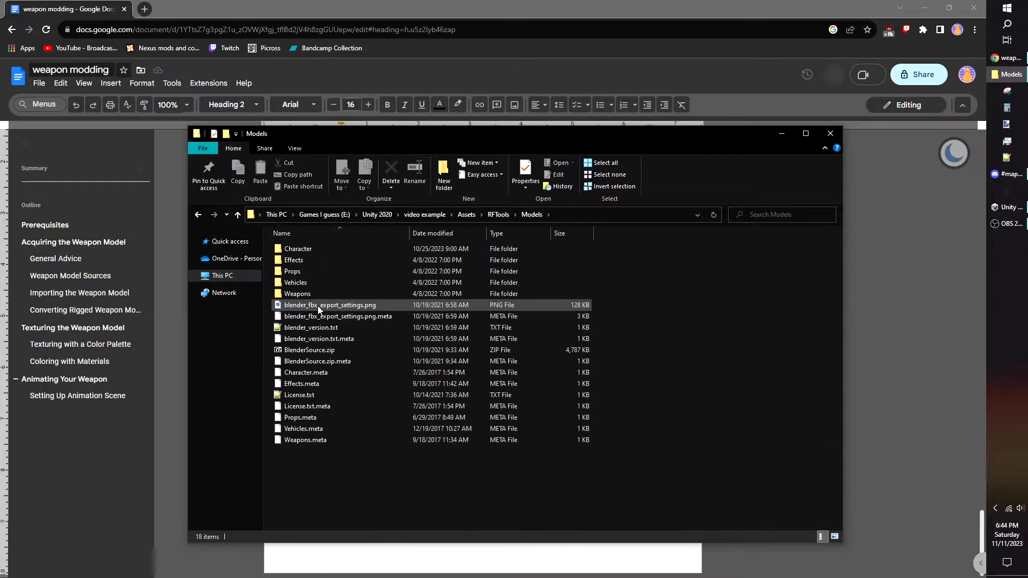
Step: Open Hands.blend from the Character folder and copy all of its objects
double_click(332, 252)
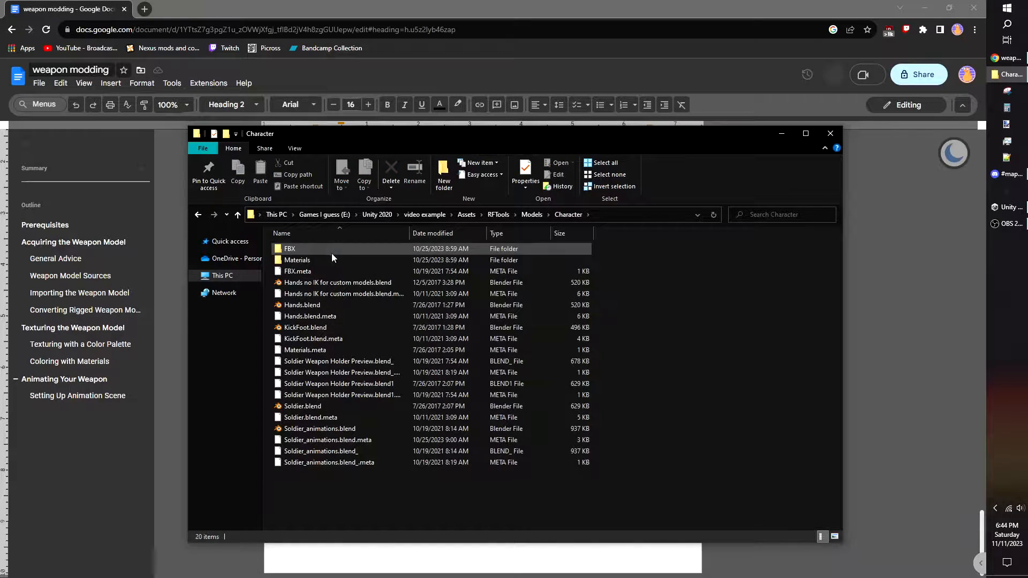
double_click(328, 305)
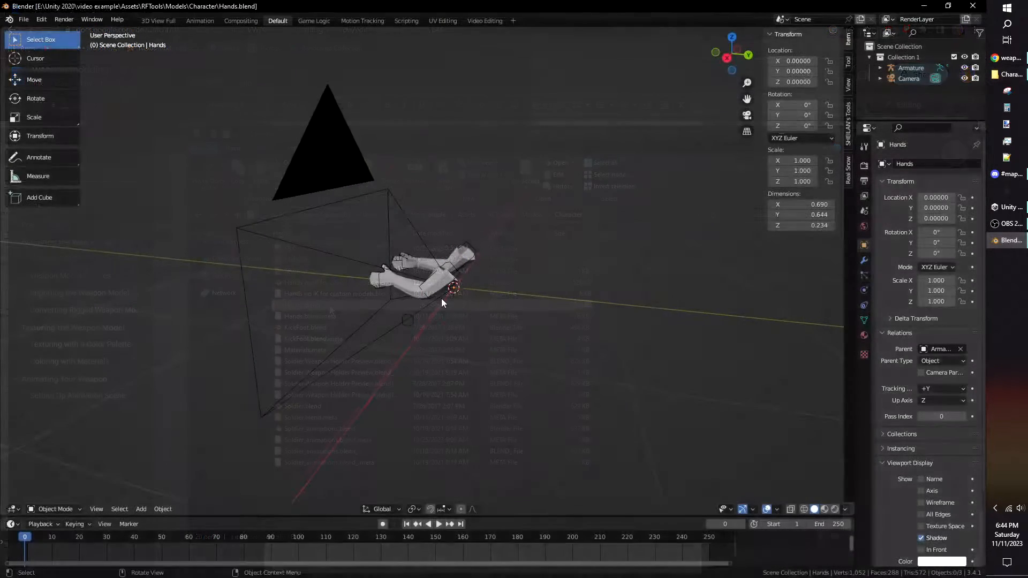
key(a)
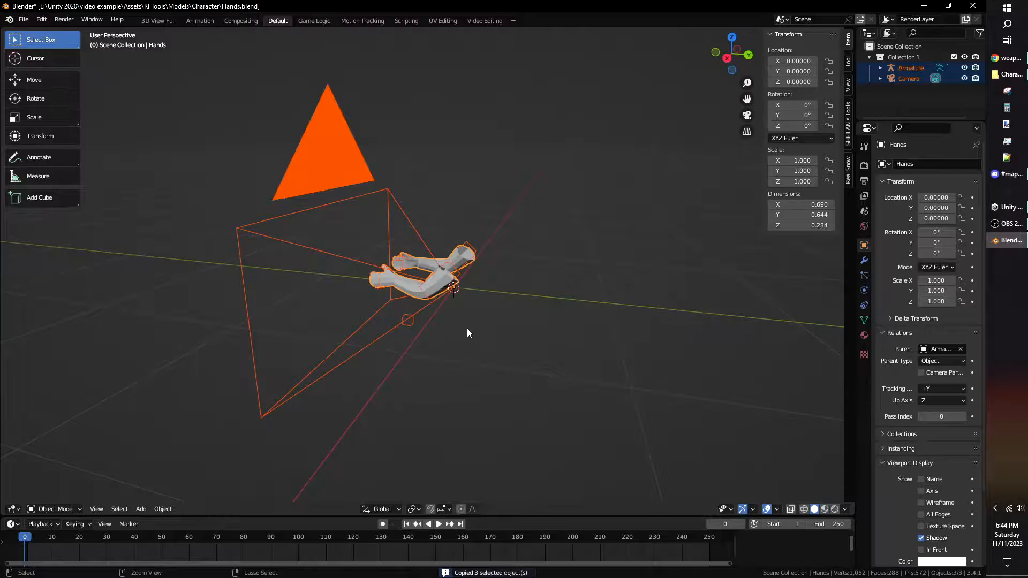
Step: Create a new General file and replace its default camera, cube and light with the copied hands objects
key(ctrl+n)
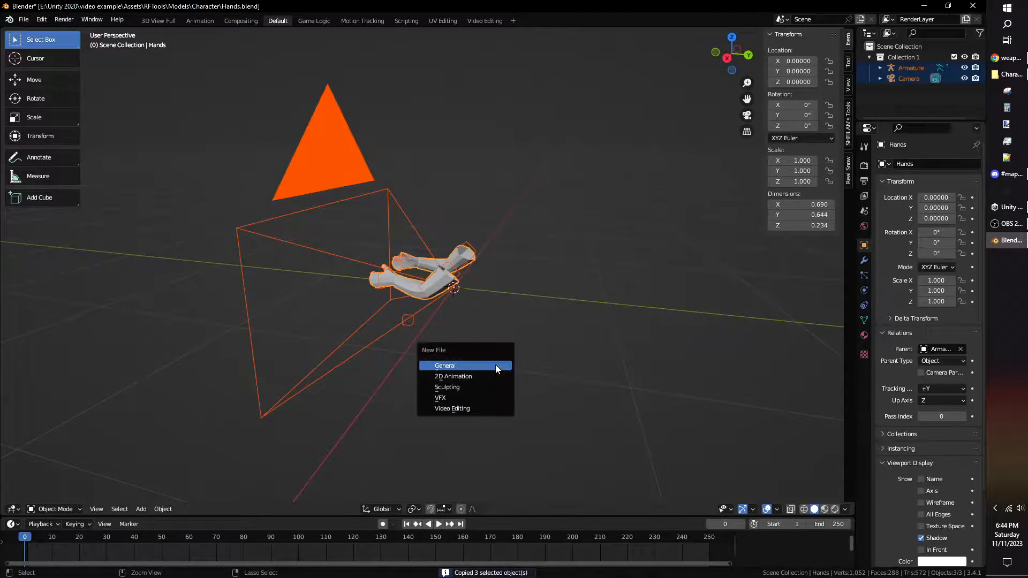
click(496, 365)
click(515, 316)
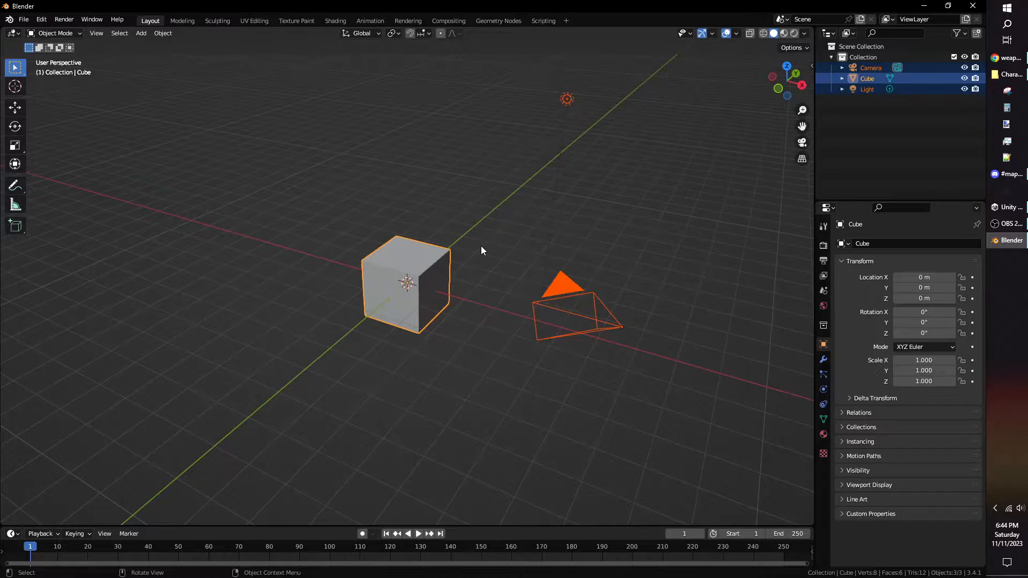
key(Delete)
key(ctrl+v)
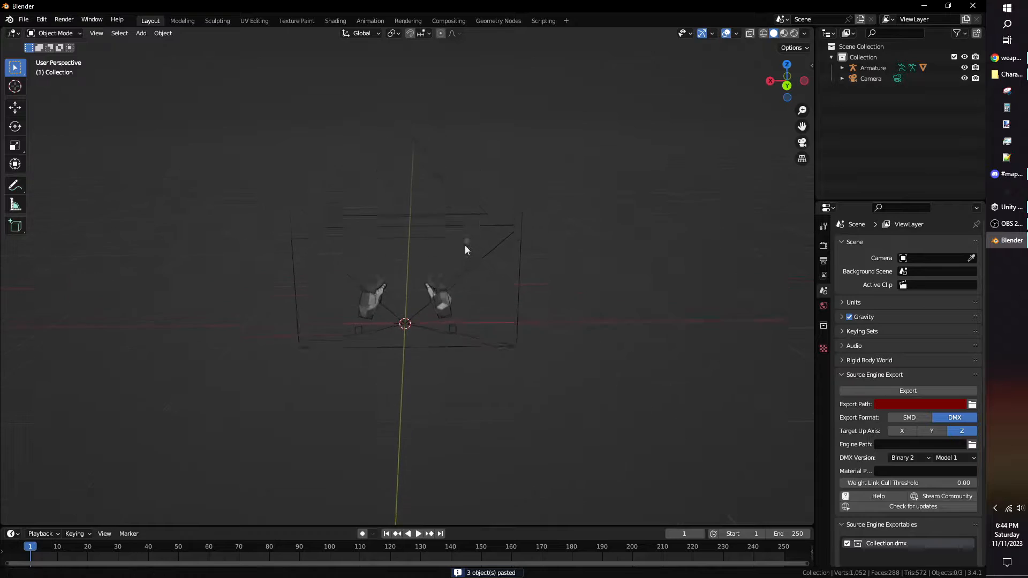
Step: Set the camera's field of view to 90° and enable its Center composition guide
click(869, 79)
middle_drag(397, 255, 481, 290)
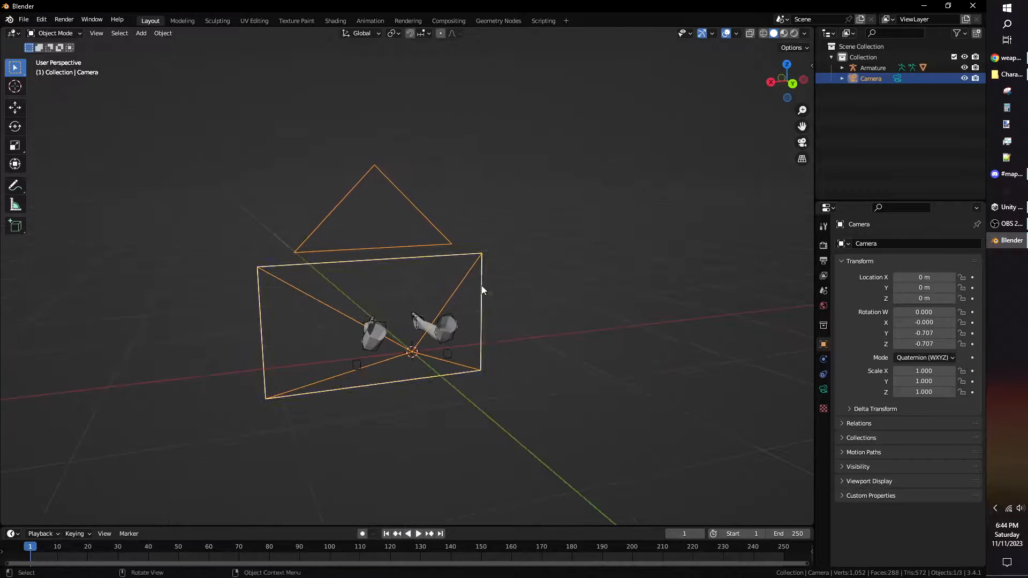
click(824, 390)
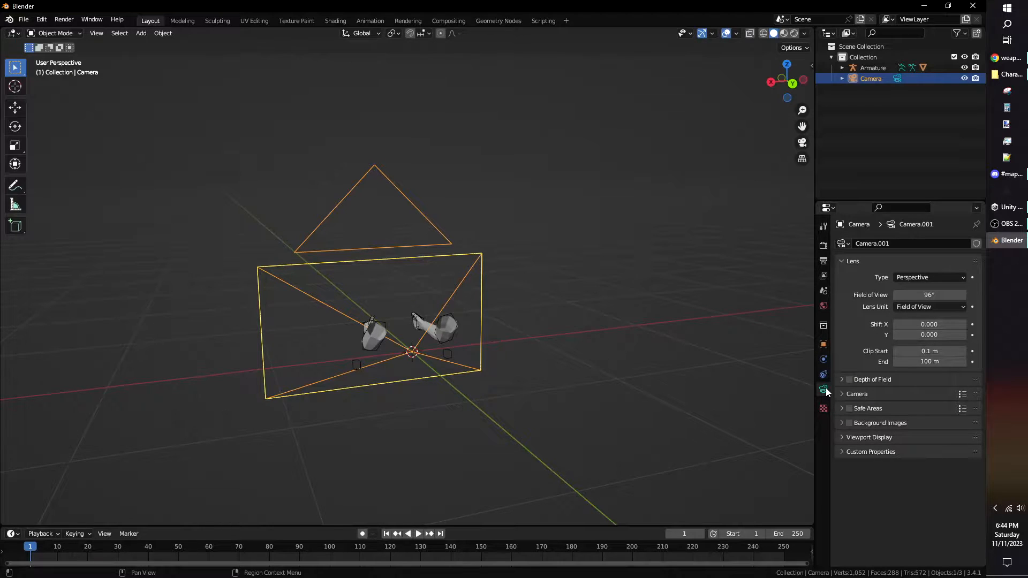
click(842, 438)
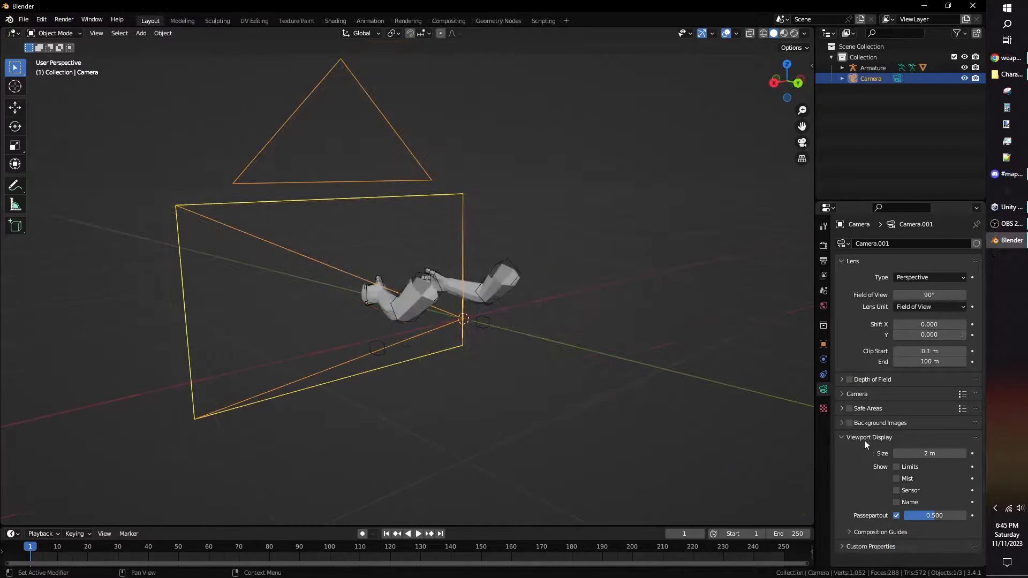
click(850, 532)
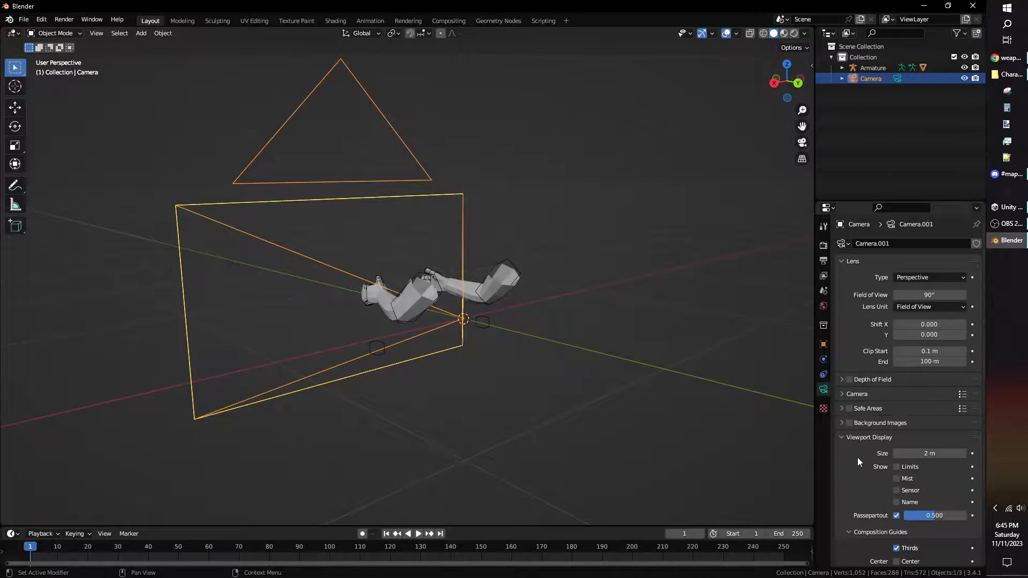
scroll(857, 458, down, 4)
click(897, 476)
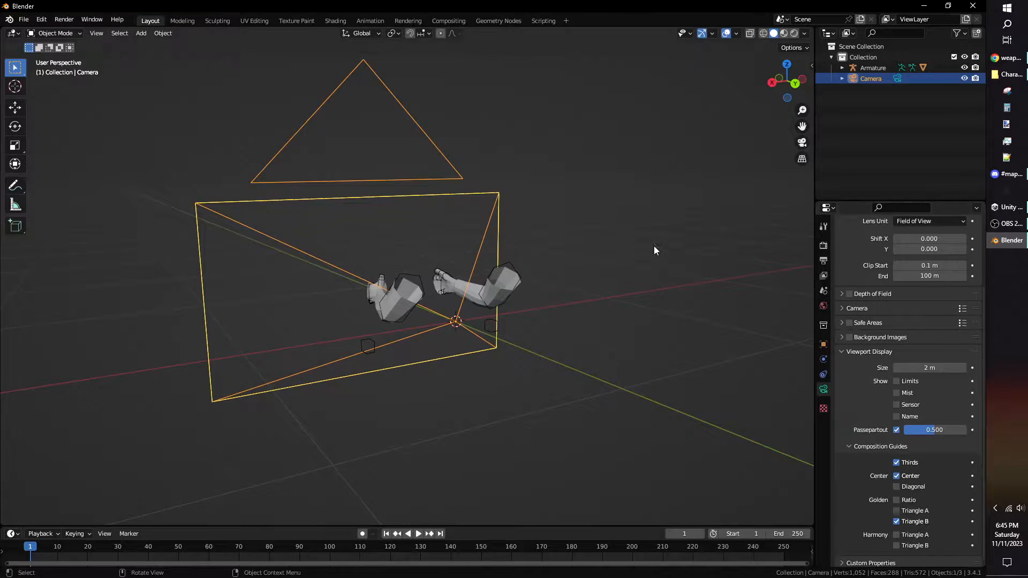
click(803, 142)
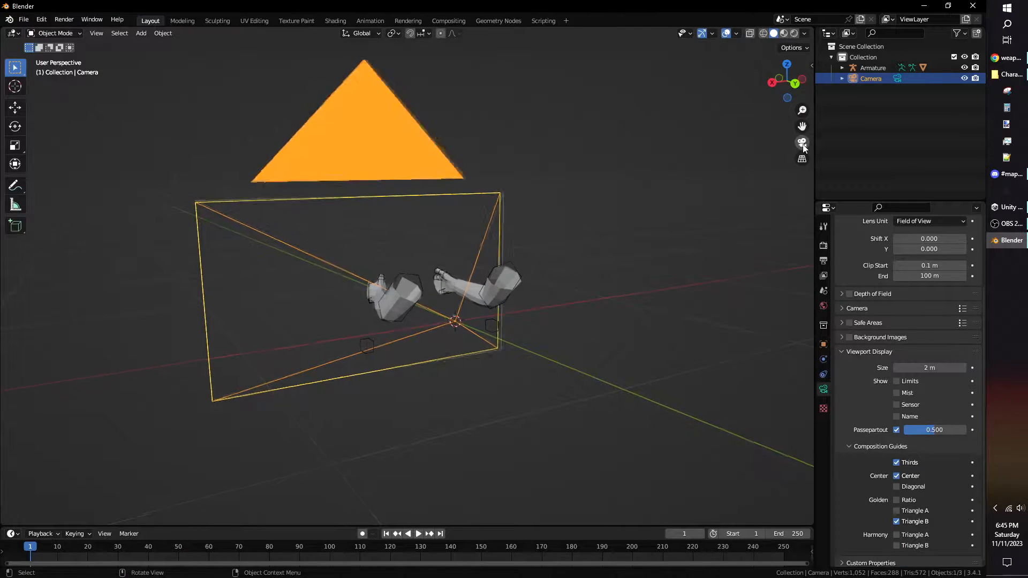
Step: Set the scene's output frame rate to 30 fps and deselect the camera
scroll(465, 252, up, 1)
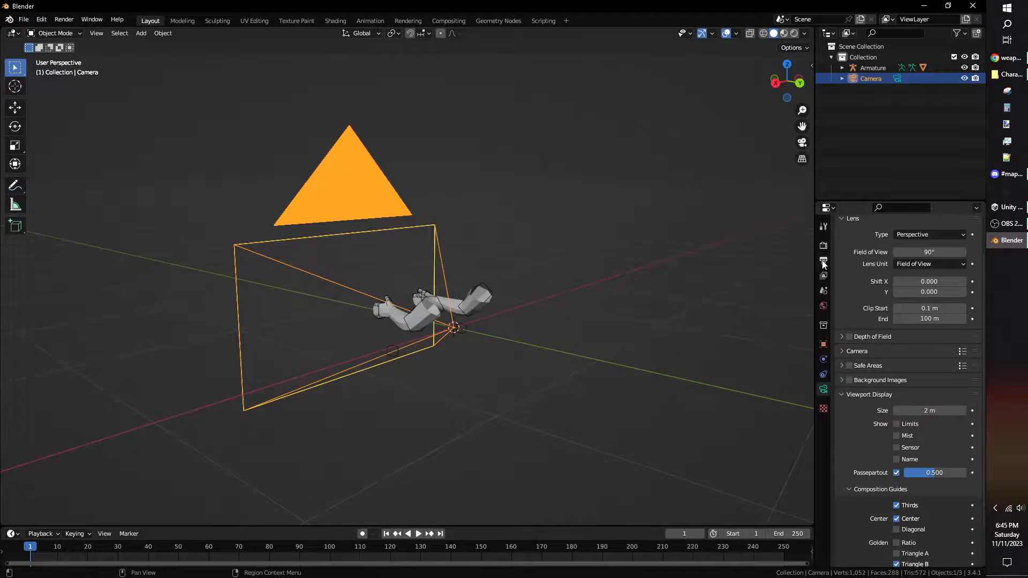
click(824, 261)
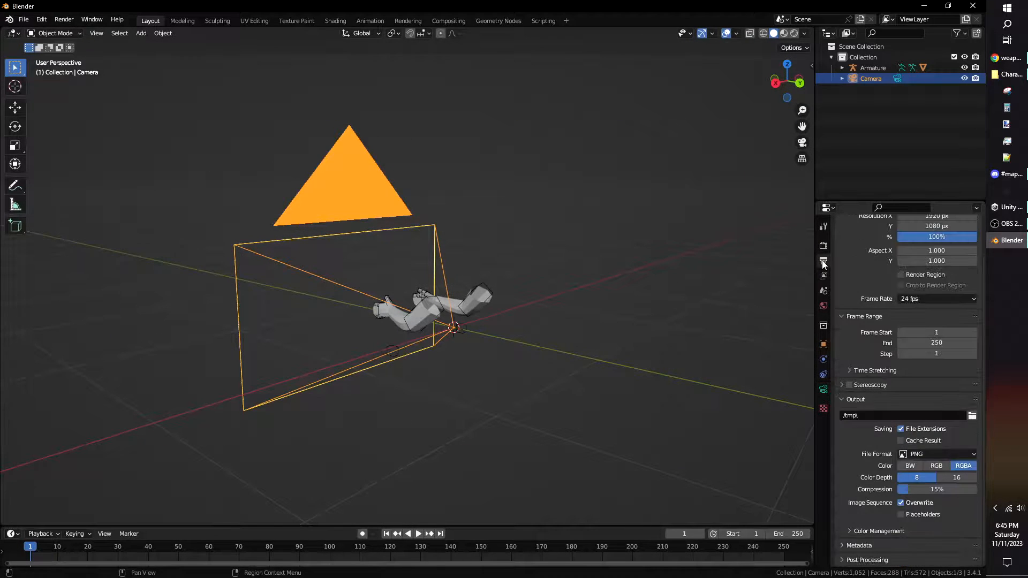
scroll(866, 287, up, 2)
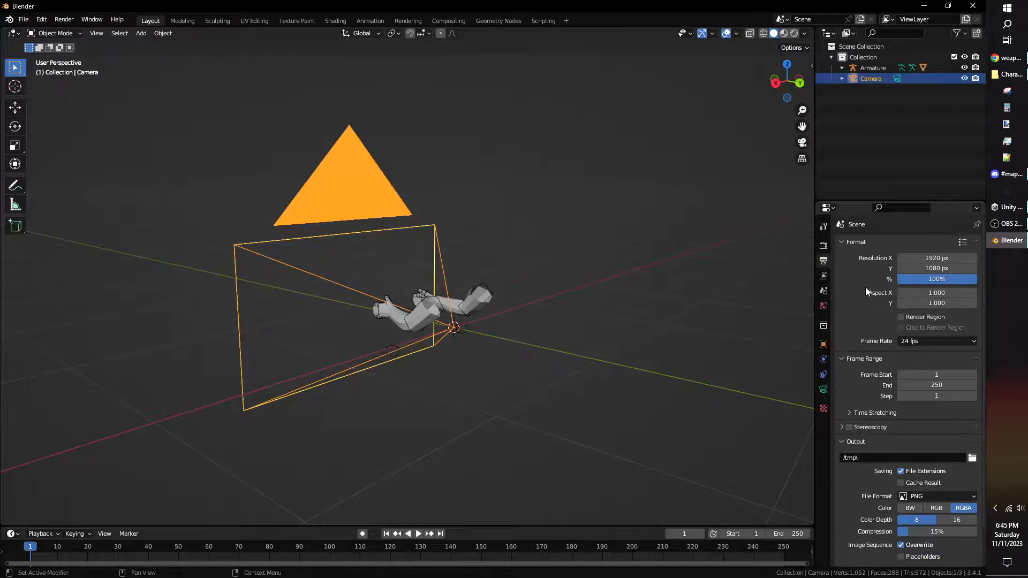
click(959, 341)
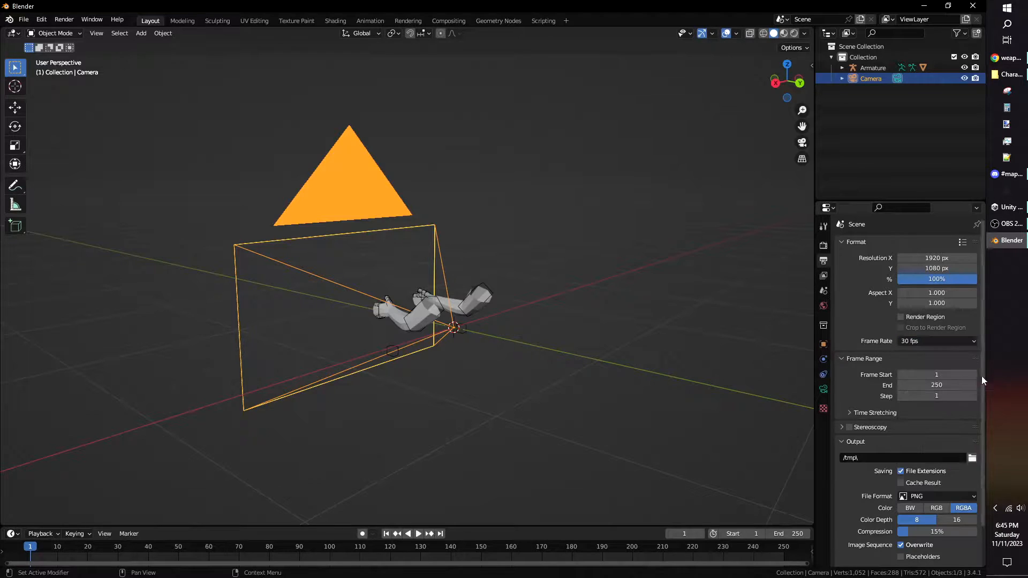
shift+middle_drag(593, 276, 600, 300)
click(570, 310)
mouse_move(538, 302)
middle_down()
mouse_move(560, 307)
mouse_move(525, 303)
middle_up()
Step: Save the scene over Hands.blend in the Character folder
click(24, 21)
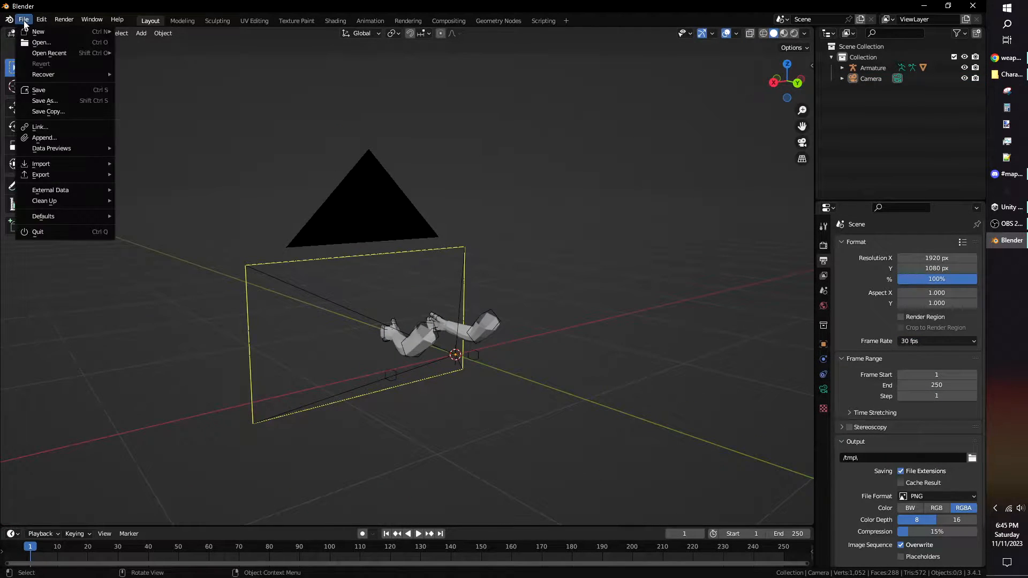
click(43, 102)
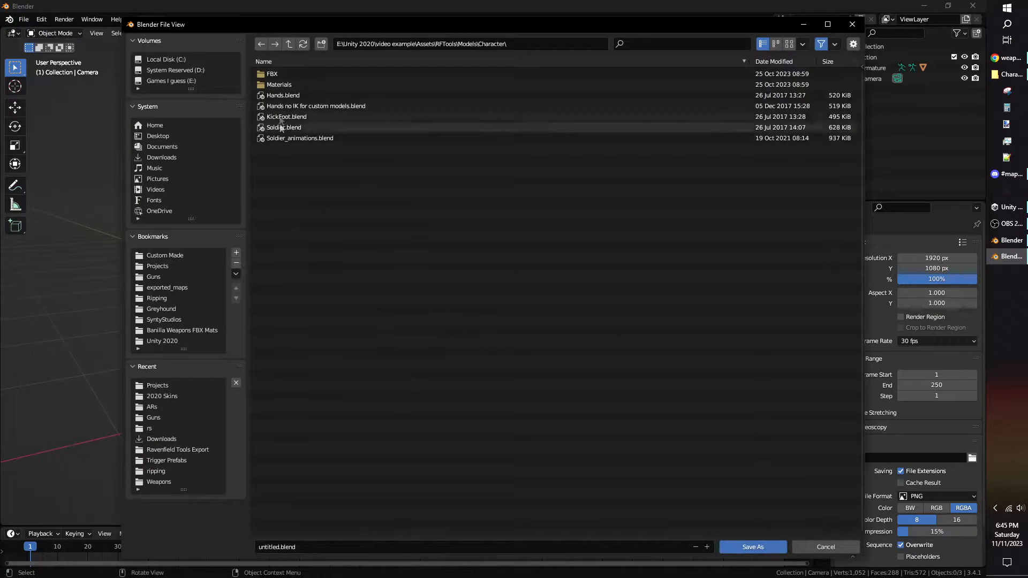
click(283, 95)
click(755, 546)
middle_drag(608, 346, 533, 352)
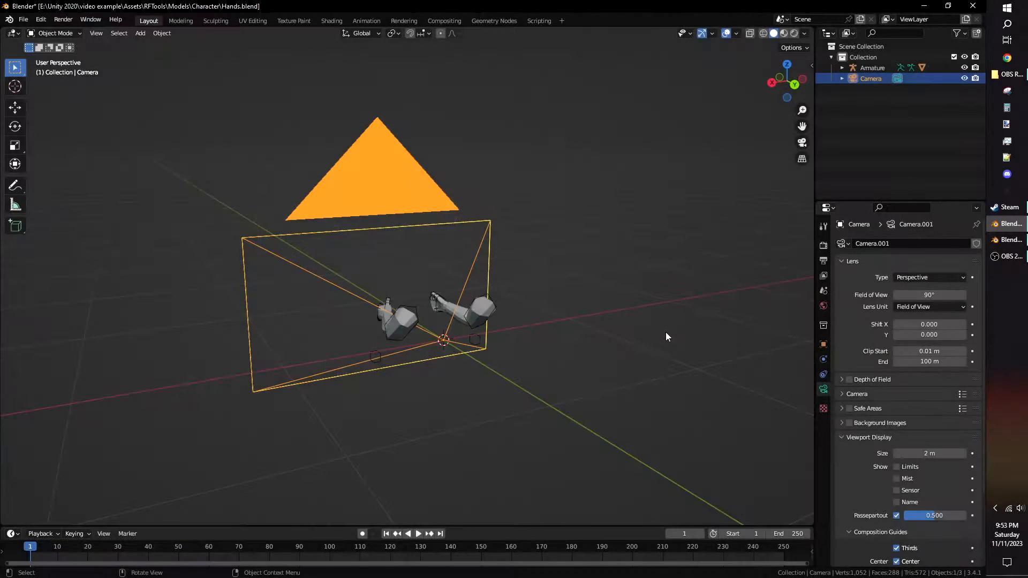
Step: Copy all parts of the CM901 rifle from CM901.blend and return to the Hands.blend window
click(656, 329)
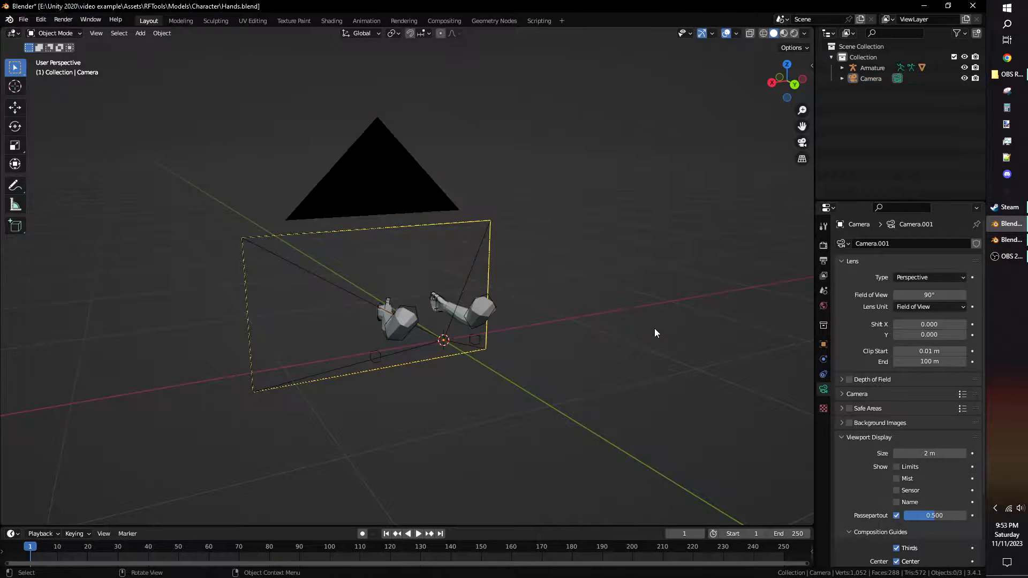
click(1011, 241)
key(a)
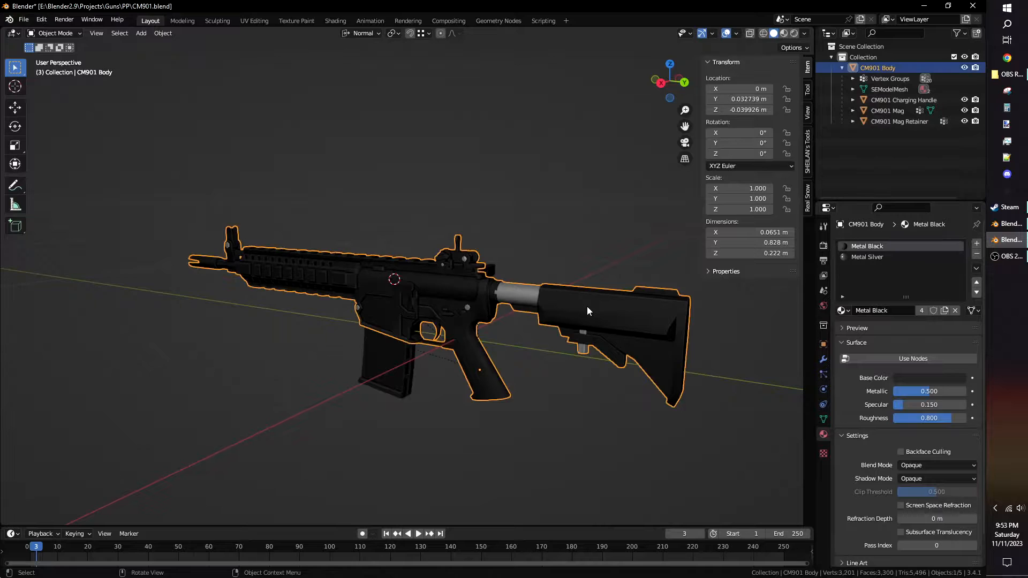
scroll(587, 306, up, 1)
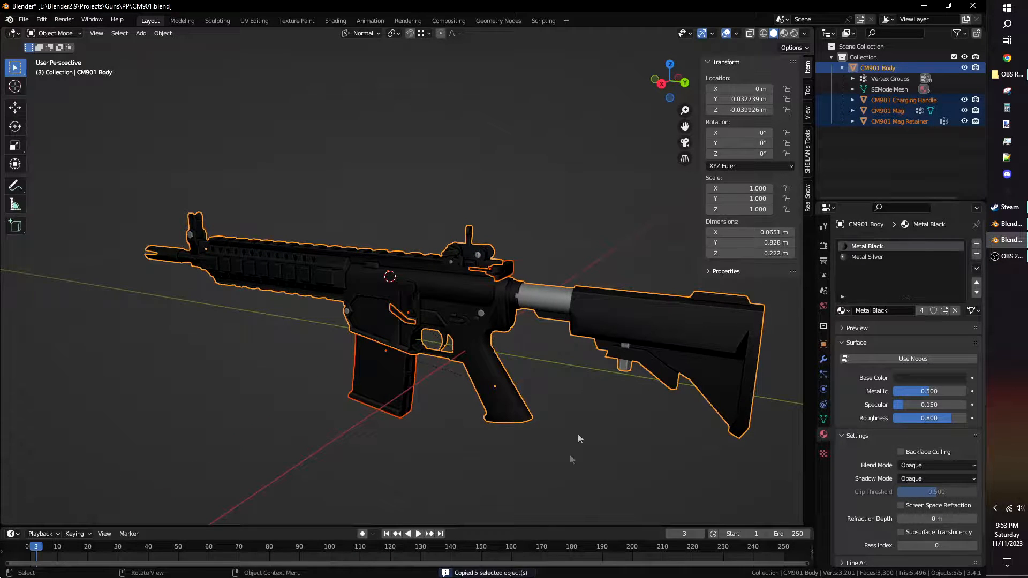
click(1011, 224)
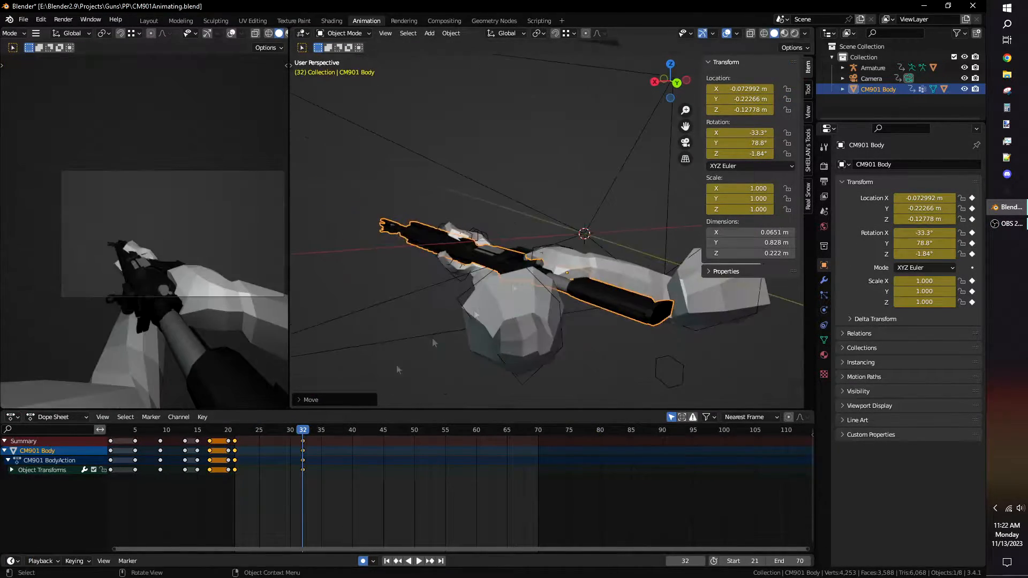
Step: Play back the rifle animation and move the CM901 Body's keyframe from frame 32 to frame 31
key(space)
key(g)
mouse_move(290, 452)
mouse_down()
mouse_move(320, 440)
mouse_move(243, 454)
mouse_move(296, 460)
mouse_move(244, 440)
mouse_move(379, 450)
mouse_move(298, 453)
mouse_up()
click(314, 442)
key(space)
key(space)
key(g)
click(313, 442)
Step: Duplicate the CM901 Body's keyframe at frame 20 to frame 70
key(a)
click(229, 441)
key(shift+d)
click(550, 443)
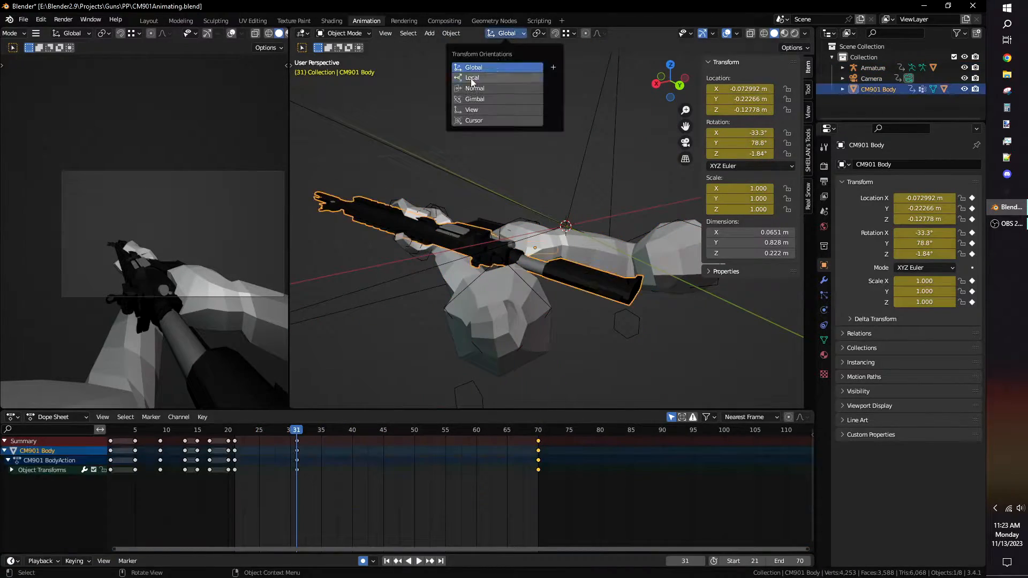
Step: Copy all parts of the M40A3 rifle and paste them into the Animating Scene.blend window
key(a)
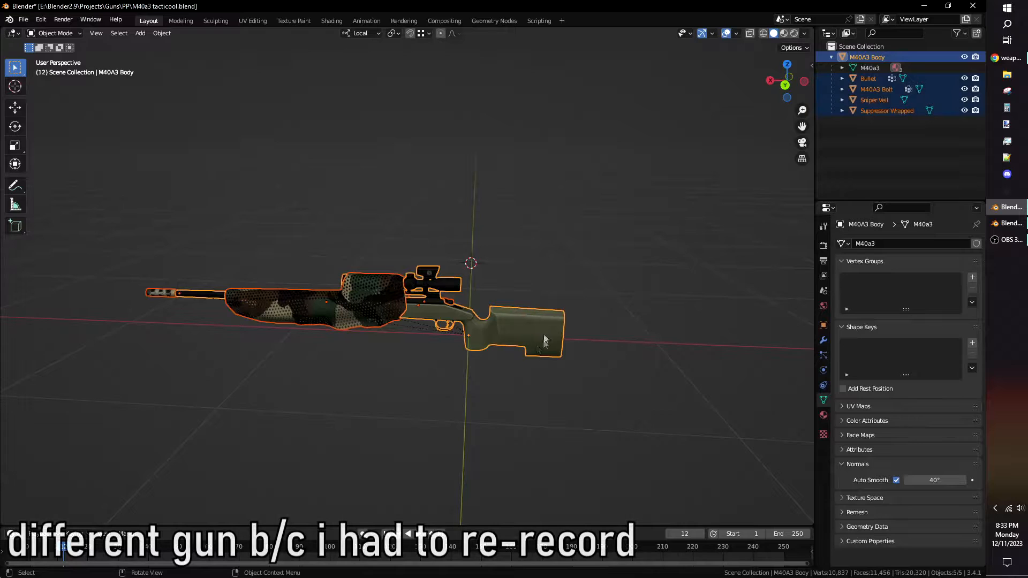
click(1011, 229)
drag(660, 309, 661, 311)
middle_drag(661, 311, 534, 245)
key(ctrl+v)
Step: Rotate the M40A3 Body by -90° about the global Z axis
click(399, 294)
key(r)
key(z)
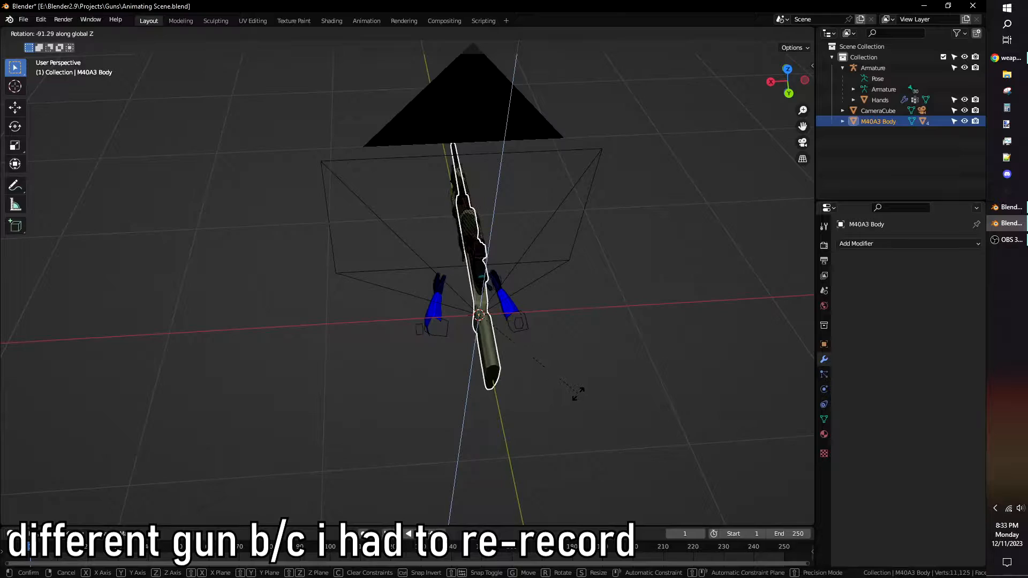
text(-90)
key(Return)
middle_drag(465, 401, 534, 351)
Step: Position the M40A3 rifle at the hands, moving it about -0.106 m in Y and -0.031 m in Z, and begin scaling it
scroll(535, 351, up, 5)
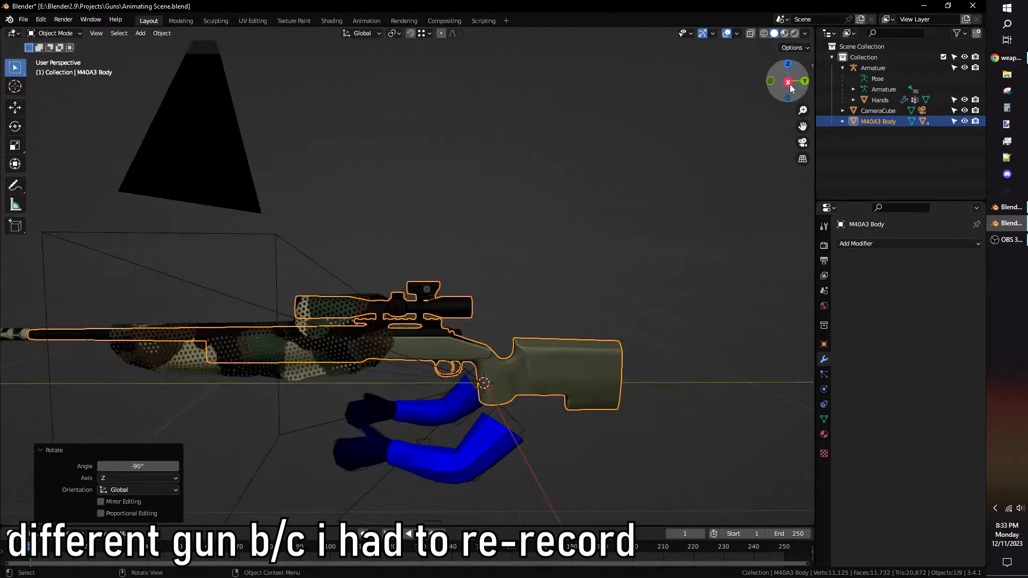
scroll(485, 407, up, 3)
key(g)
click(418, 448)
scroll(418, 447, down, 3)
key(g)
shift+middle_drag(482, 369, 498, 323)
click(509, 308)
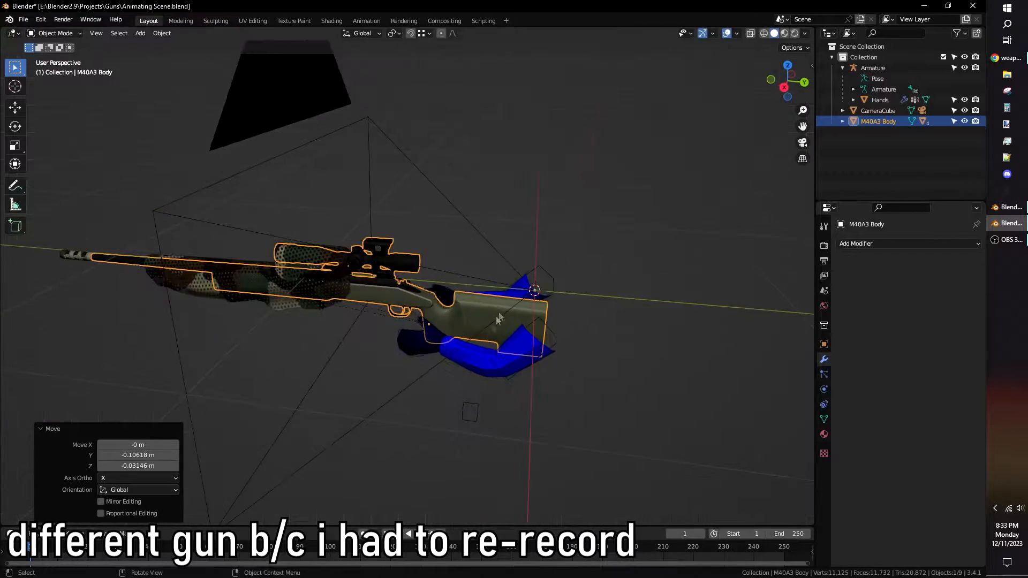
scroll(557, 171, up, 2)
key(s)
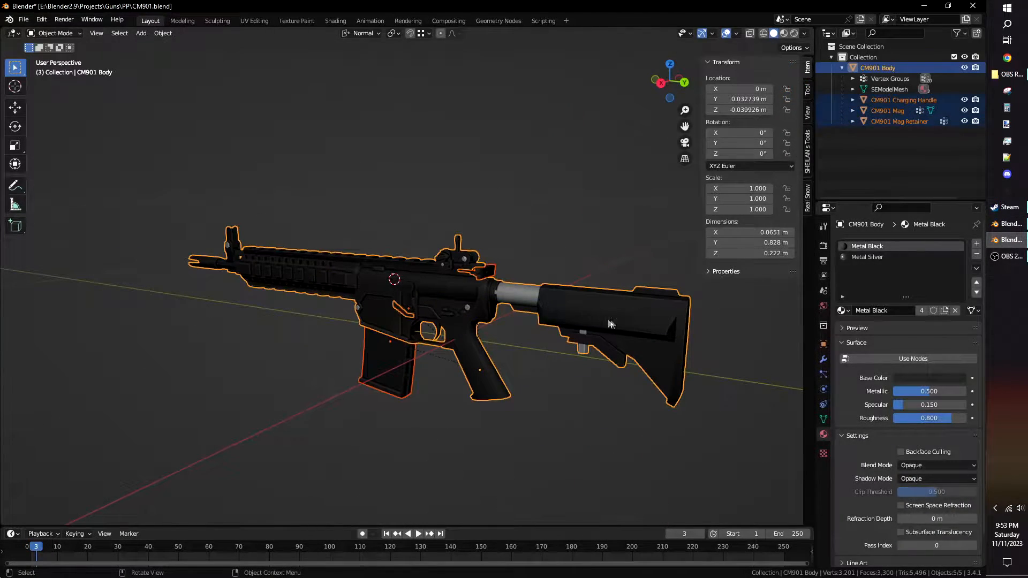
Step: Apply the scale and the rotation to all selected CM901 rifle parts
key(ctrl+a)
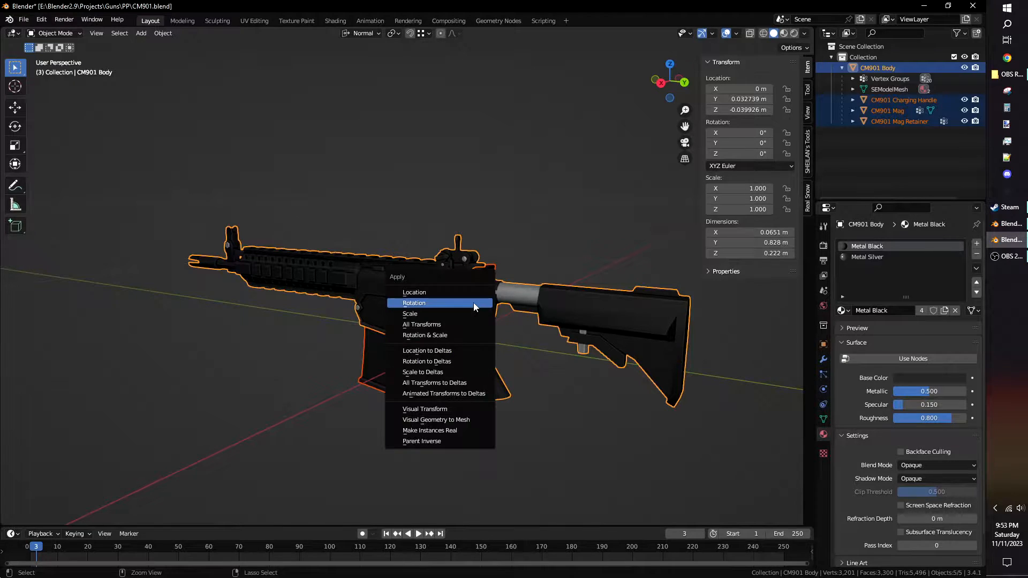
click(421, 316)
key(ctrl+a)
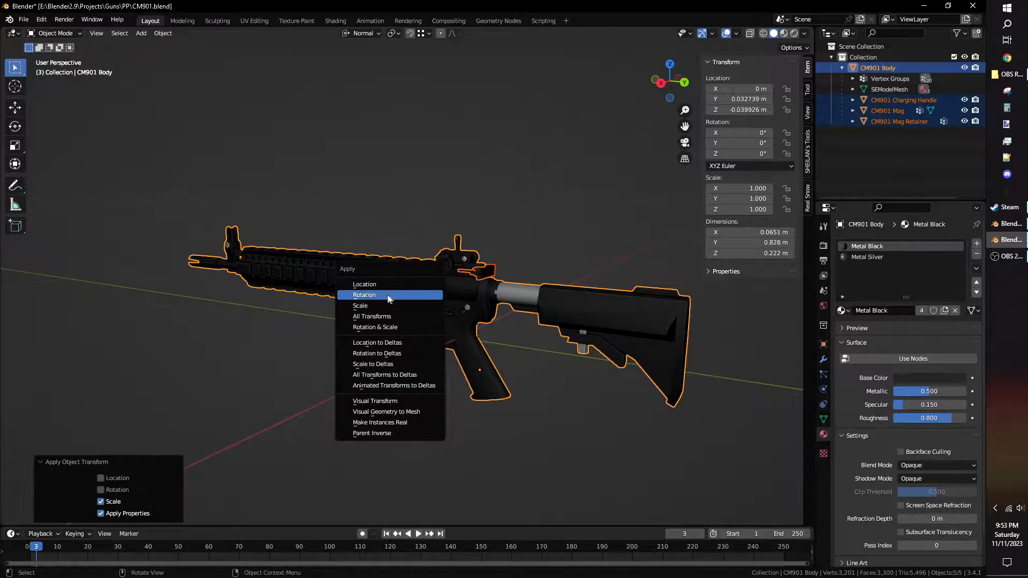
click(376, 297)
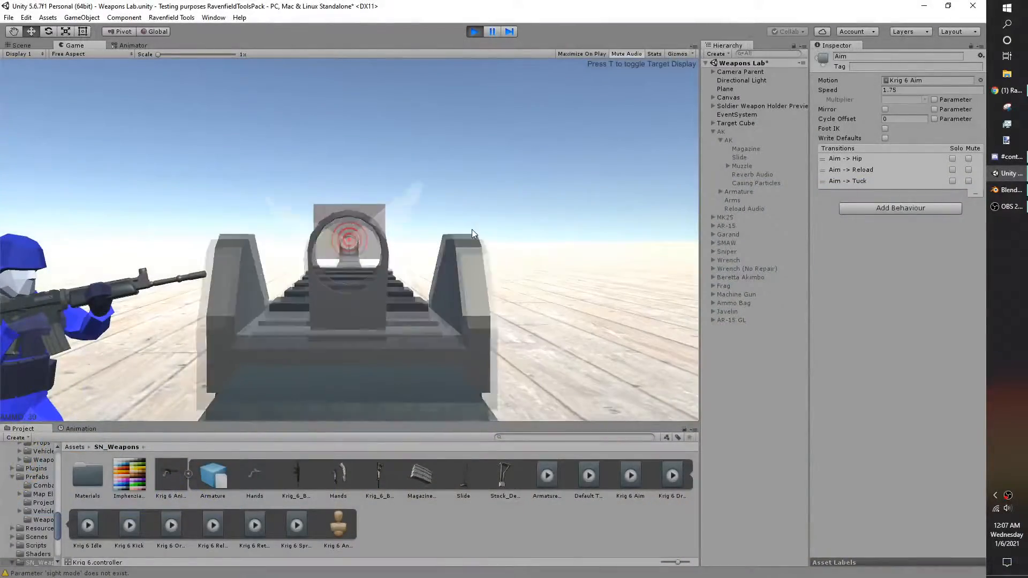
Step: Test firing and reloading the weapon in Unity's running Weapons Lab scene
click(472, 230)
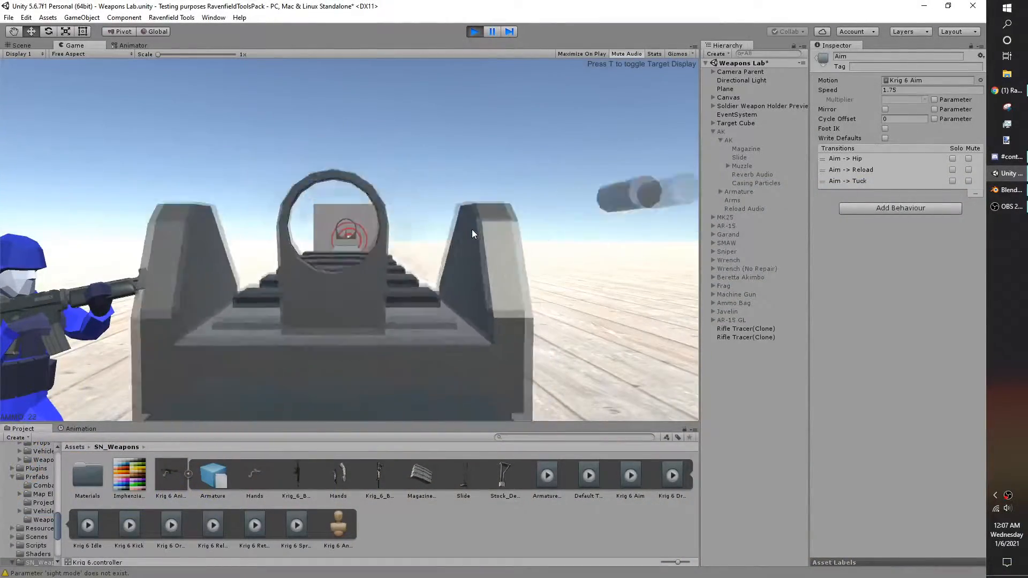
key(r)
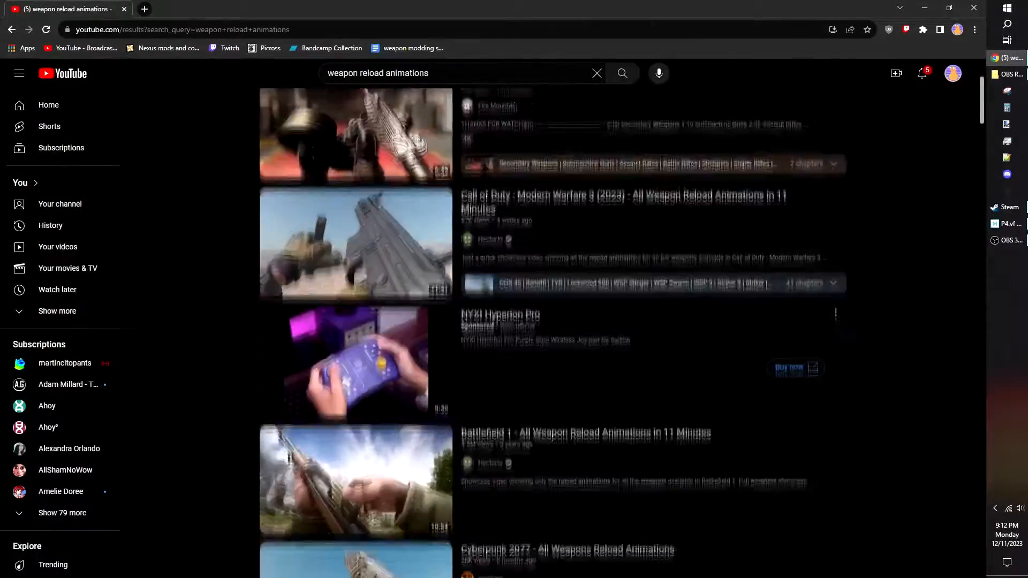
Step: Browse the YouTube search results for weapon reload animations as reference
scroll(552, 332, down, 14)
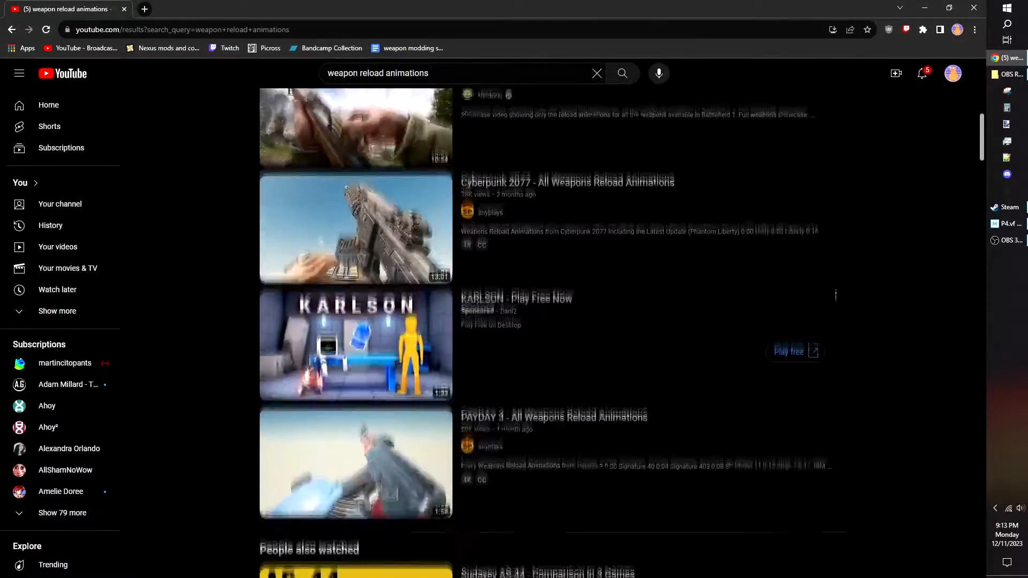
Step: Look further down the list of weapon reload animation videos for more reference material
scroll(551, 332, down, 15)
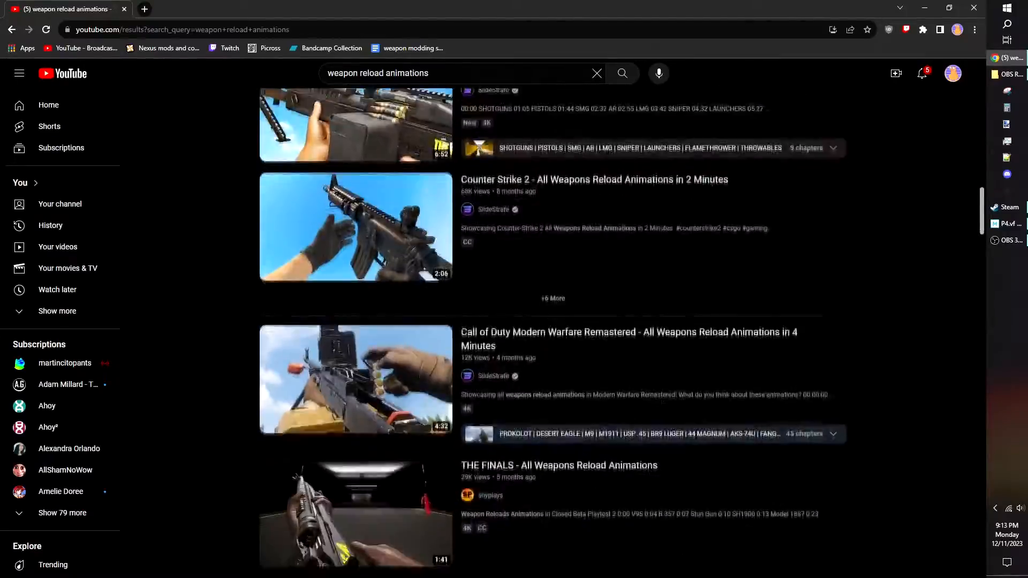
scroll(552, 332, down, 15)
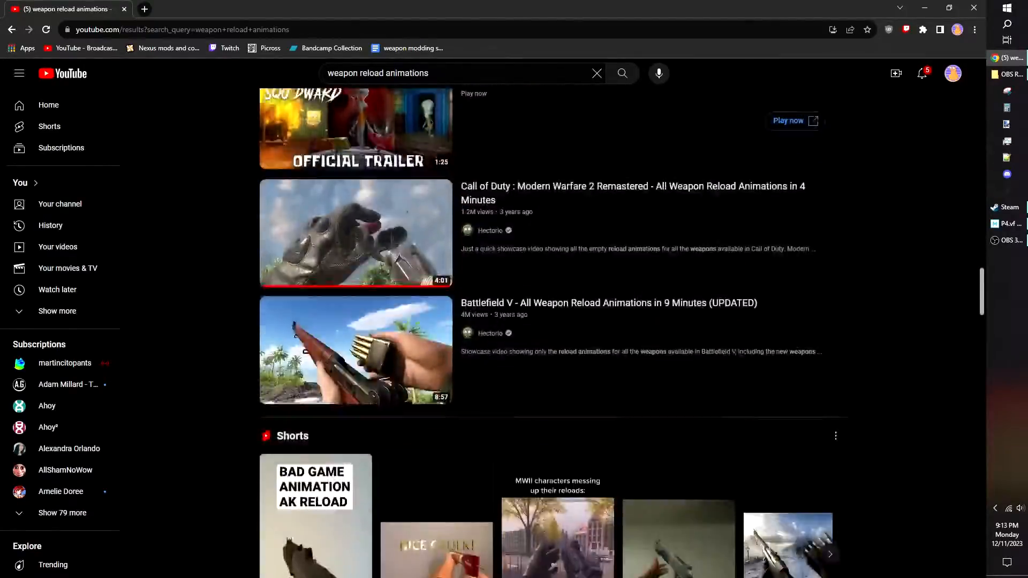
scroll(552, 332, down, 4)
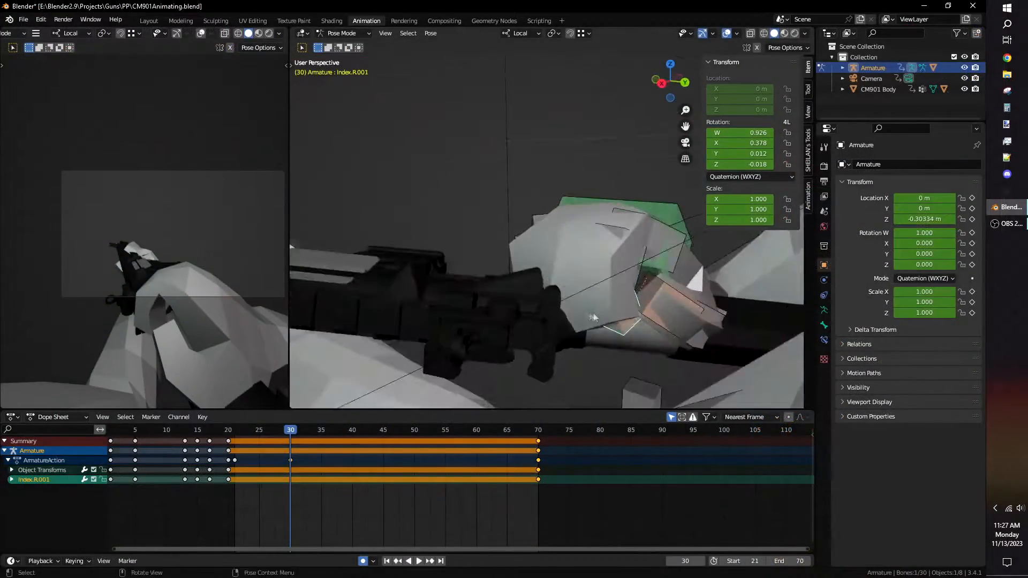
Step: Pose the right hand's finger bones around the rifle's charging handle at frame 30, including Index.R.001
middle_drag(594, 318, 557, 300)
key(g)
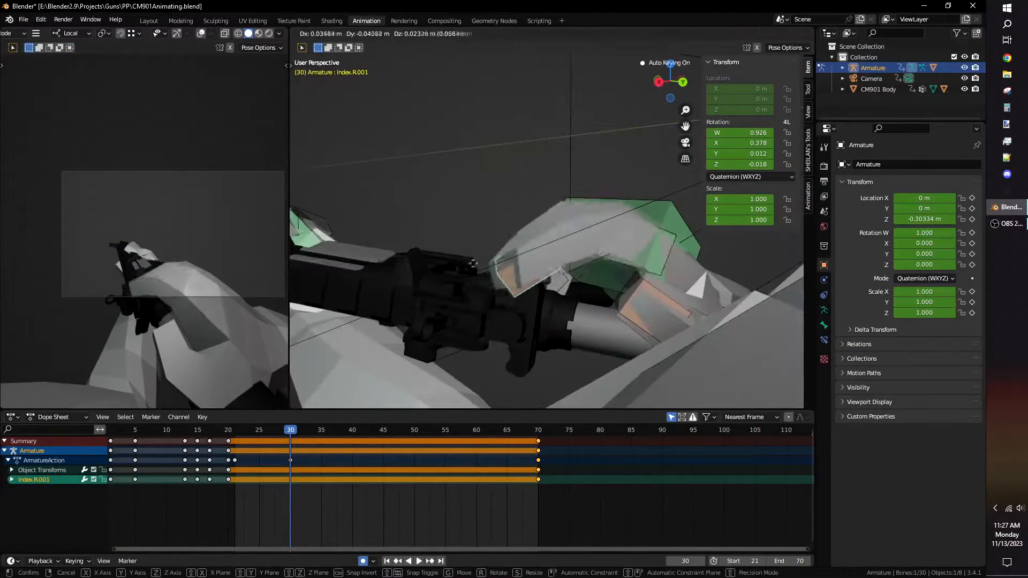
click(642, 248)
key(g)
click(535, 273)
key(g)
middle_drag(516, 249, 375, 273)
click(656, 250)
key(g)
click(670, 258)
key(g)
click(611, 249)
click(625, 247)
Step: Go to frame 34 and select the CM901 Charging Handle to examine its keyframes
drag(292, 433, 315, 445)
key(ctrl+Tab)
click(594, 325)
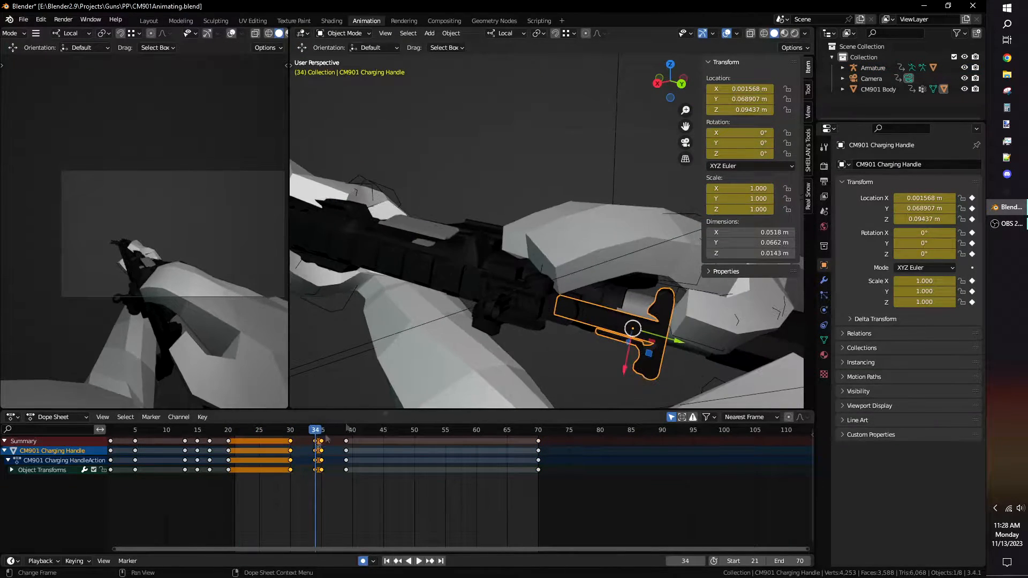
shift+middle_drag(664, 327, 541, 346)
Step: Return the armature to posing and move the right-hand IK target to the pulled-back charging handle at frame 34
click(585, 251)
click(582, 255)
click(583, 256)
key(ctrl+Tab)
click(584, 267)
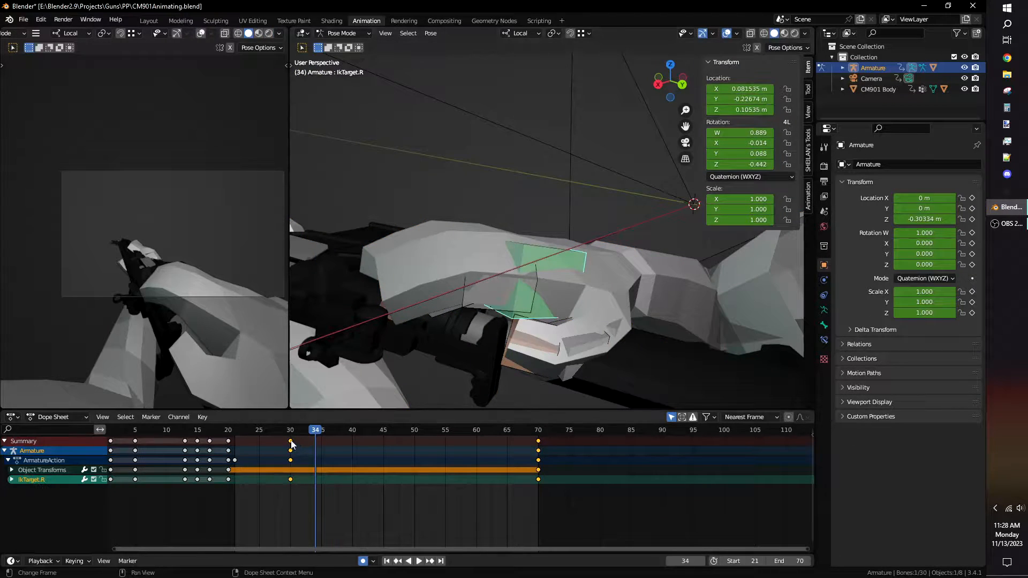
click(291, 444)
key(alt+z)
click(404, 260)
key(alt+z)
click(552, 256)
key(g)
middle_drag(552, 255, 526, 303)
click(519, 286)
Step: Rotate the right-hand IK target at frame 34 and refine its position against the charging handle
key(r)
click(538, 343)
middle_drag(537, 343, 506, 365)
key(r)
click(632, 287)
key(g)
click(600, 278)
Step: Move the right-hand IK target to a new position at frame 38
key(Right)
drag(322, 435, 340, 442)
middle_drag(588, 363, 466, 278)
key(g)
click(468, 300)
Step: Duplicate the right-hand IK target's frame 30 keyframe to frame 21
drag(340, 432, 364, 462)
key(a)
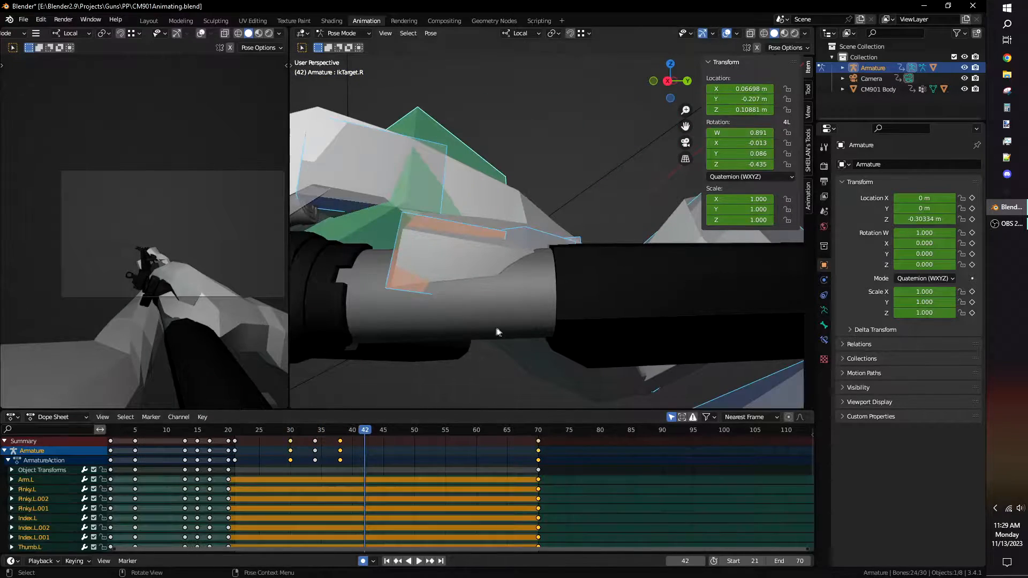
drag(235, 431, 235, 459)
click(490, 354)
middle_drag(490, 354, 632, 386)
click(290, 442)
key(shift+d)
click(235, 444)
Step: Play back the charging handle animation and review the right hand's motion around the rifle
key(space)
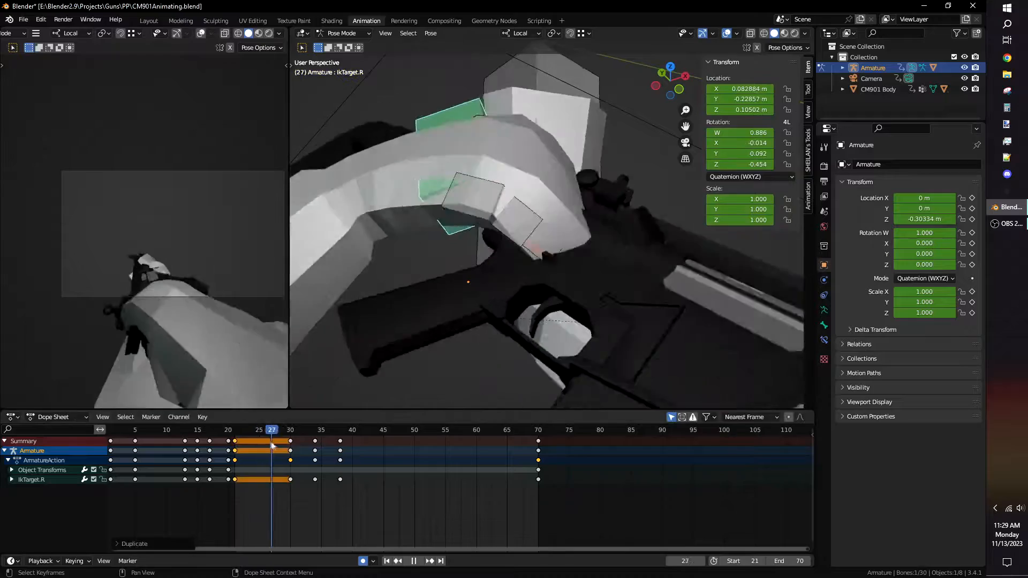
middle_drag(386, 332, 516, 237)
scroll(551, 249, down, 2)
drag(332, 432, 317, 452)
key(space)
Step: Adjust the right-hand IK target's position at the current frame and play the animation again
middle_drag(402, 326, 530, 188)
scroll(501, 252, up, 2)
key(g)
right_click(498, 243)
scroll(531, 188, down, 2)
key(g)
click(427, 351)
key(space)
click(323, 437)
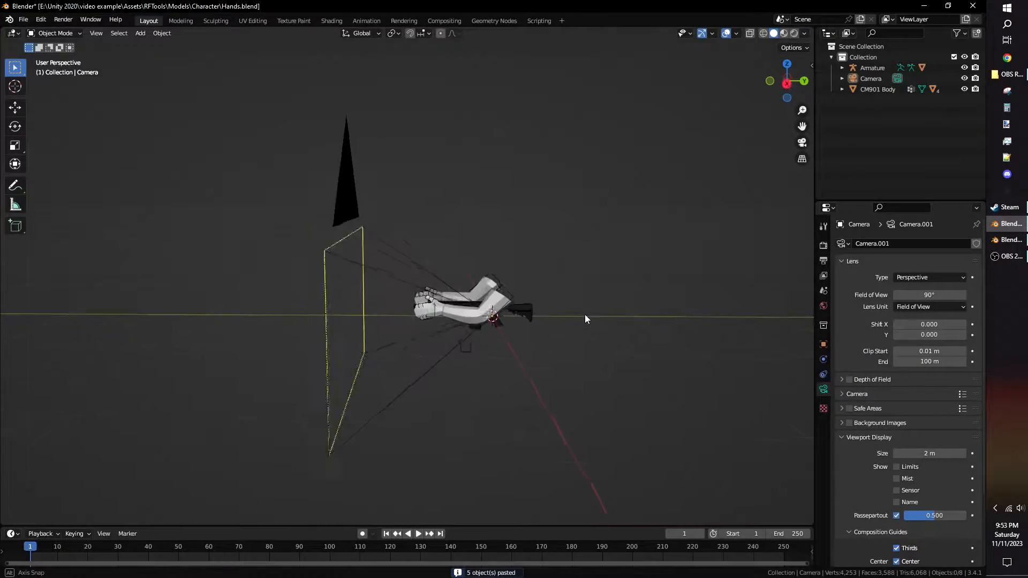
Step: In Hands.blend, select the CM901 Body and move the rifle closer to its place among the hands
middle_drag(585, 314, 542, 282)
click(517, 340)
key(g)
click(481, 347)
key(g)
click(562, 256)
Step: Through the camera, move the rifle about 0.06 m in X and -0.05 m in Z, and adjust it along global Y
key(KP_0)
scroll(527, 284, up, 5)
key(g)
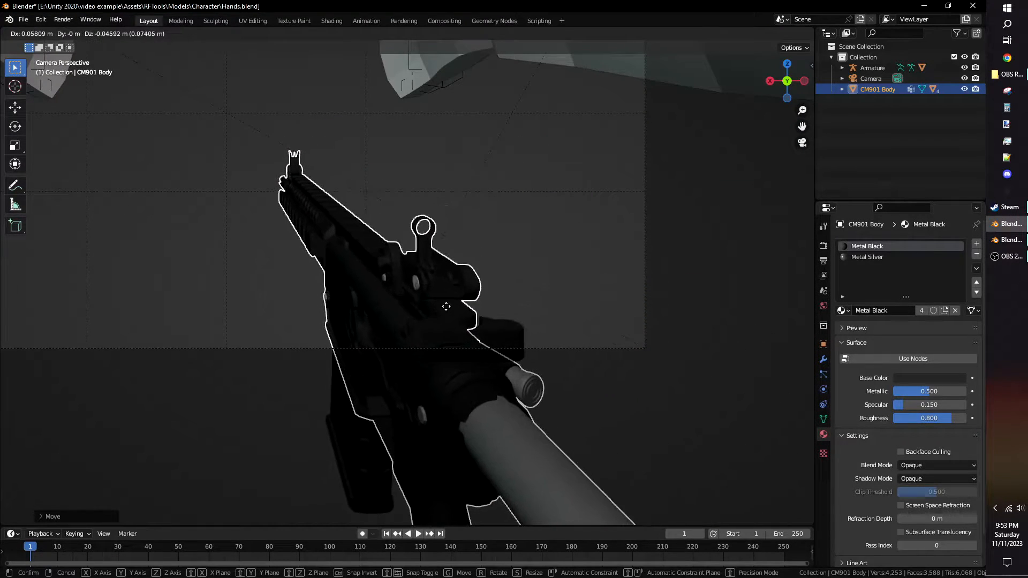
click(448, 304)
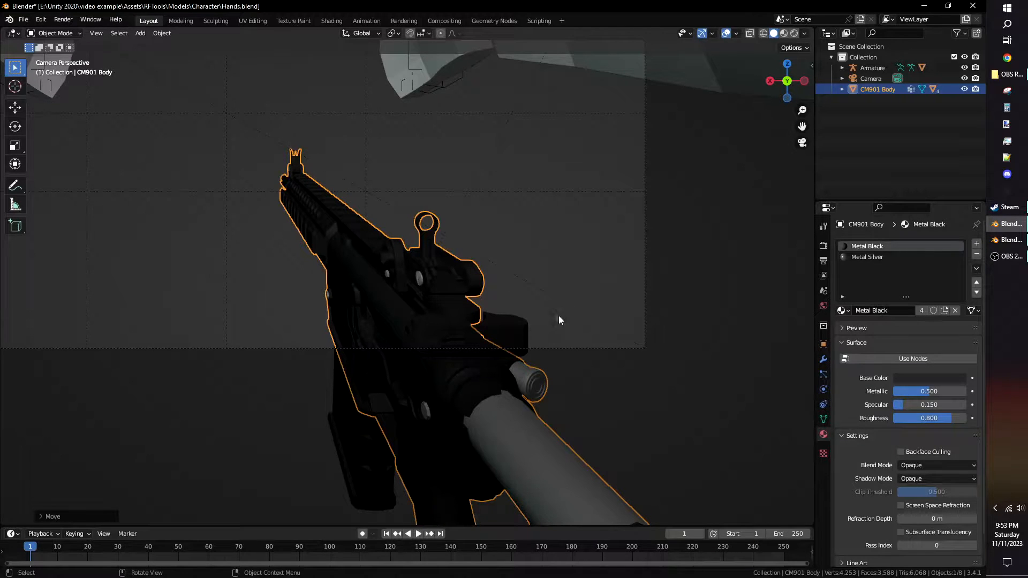
scroll(561, 321, down, 2)
shift+middle_drag(547, 328, 573, 352)
scroll(574, 352, up, 1)
key(g)
key(y)
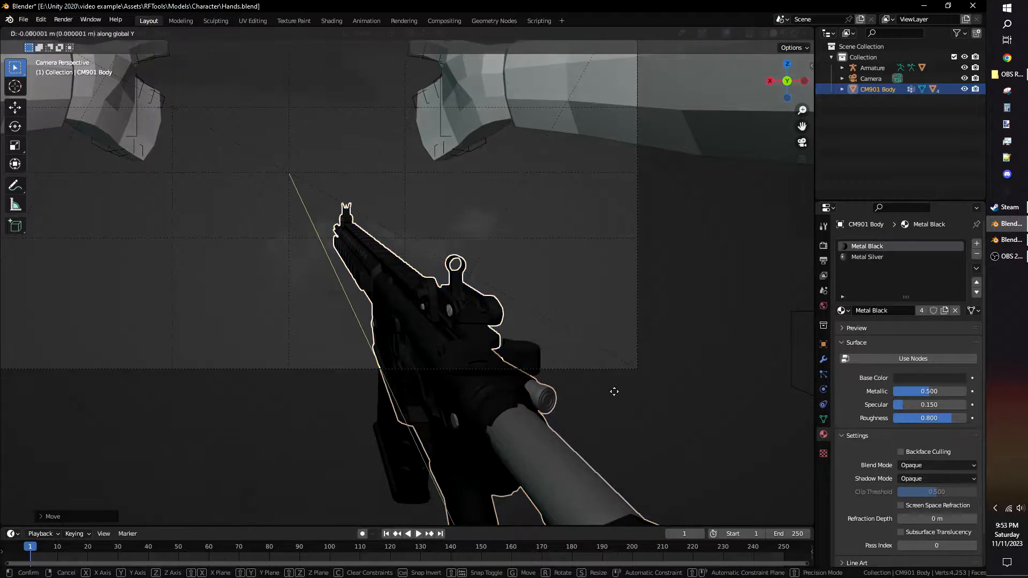
Step: Lower the hands armature about 0.3 m along the global Z axis
click(523, 204)
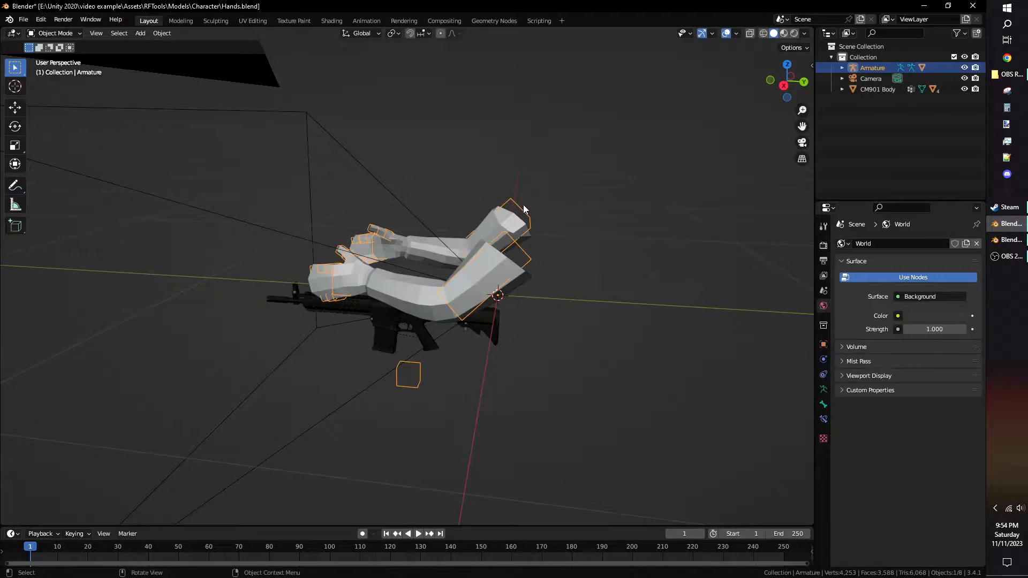
middle_drag(522, 205, 548, 186)
key(g)
key(z)
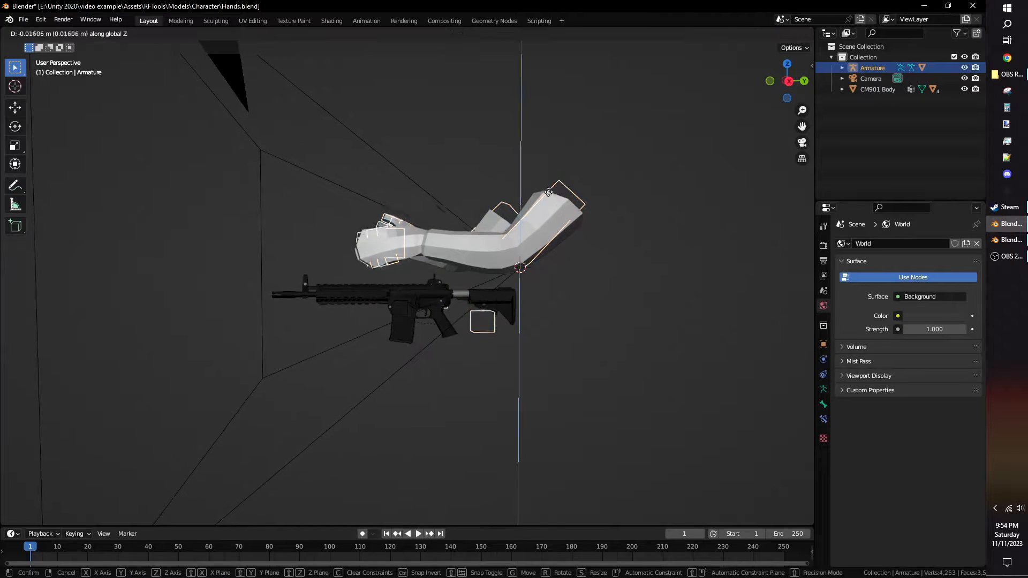
click(555, 278)
Step: Add a Child Of constraint to the IkTarget.R bone with CM901 Body as its target
middle_drag(555, 278, 458, 315)
click(504, 342)
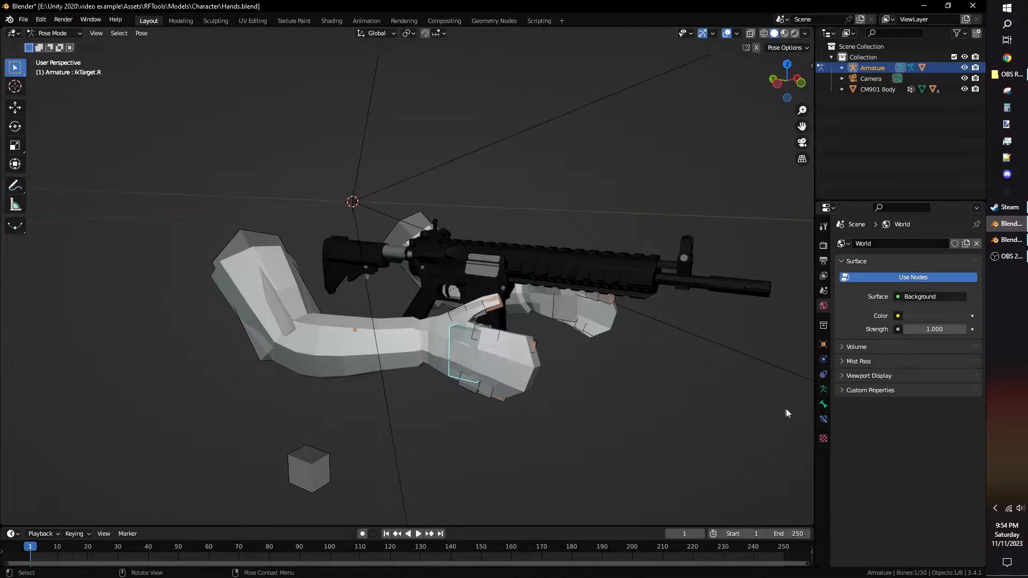
click(824, 405)
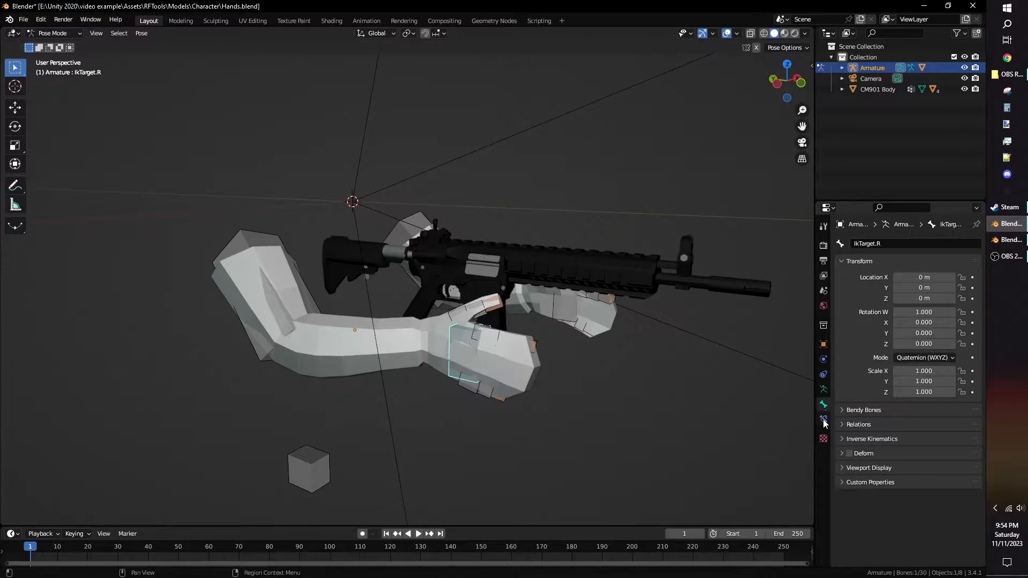
click(825, 421)
click(863, 246)
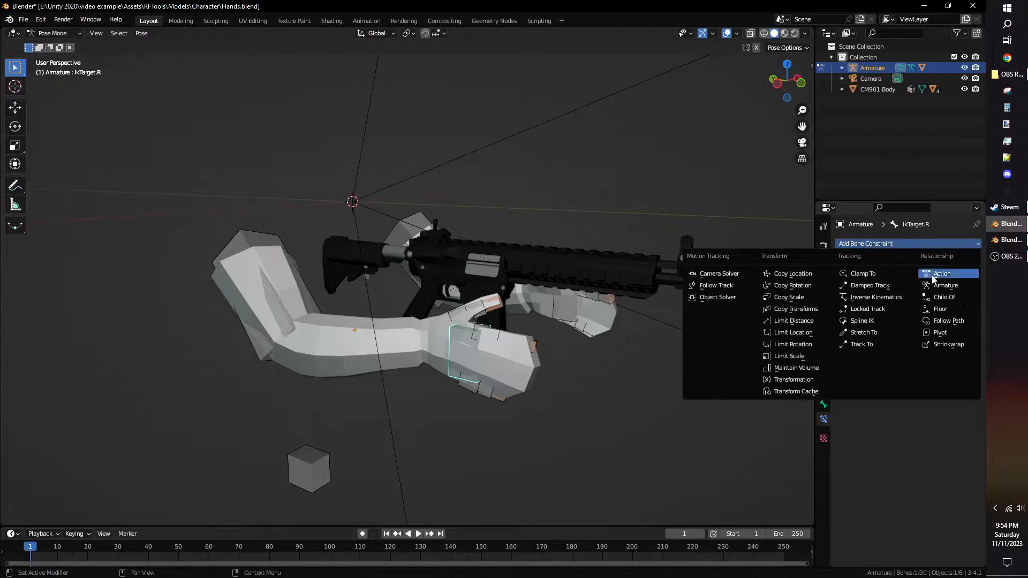
click(946, 299)
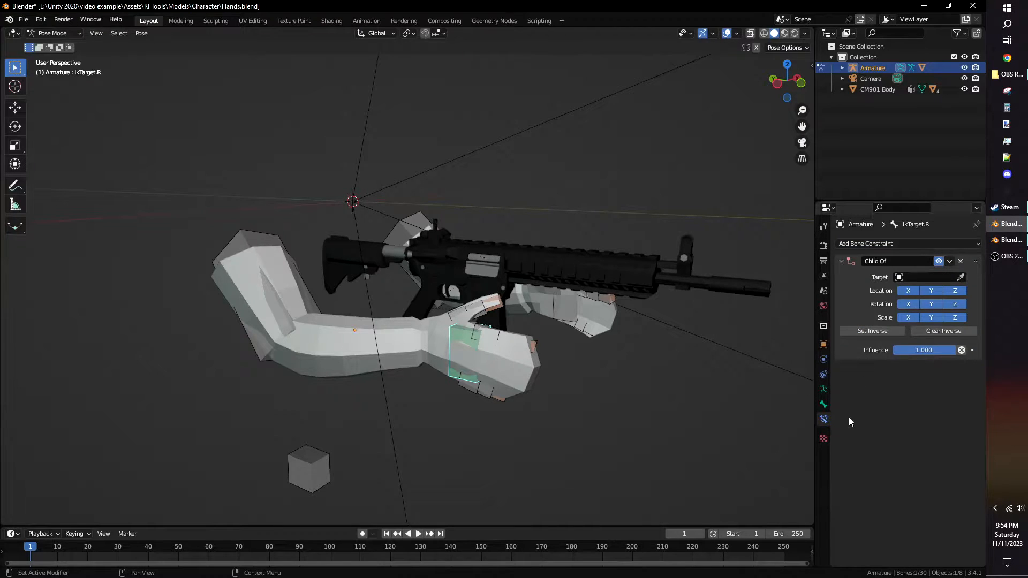
click(914, 278)
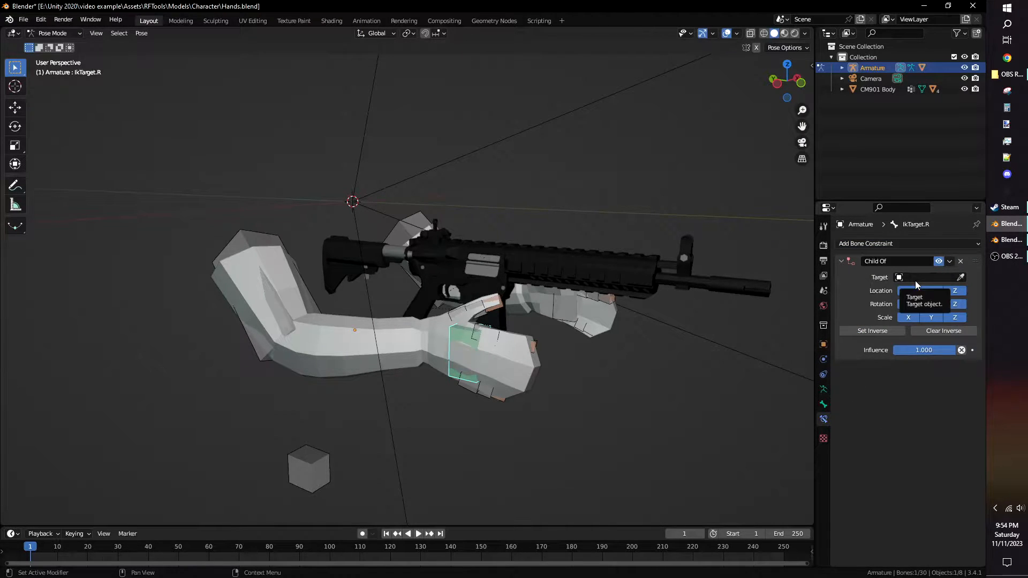
click(903, 314)
Step: Change the snapping option and move the right-hand IK target onto the rifle's pistol grip
middle_drag(517, 365, 564, 370)
scroll(564, 370, up, 2)
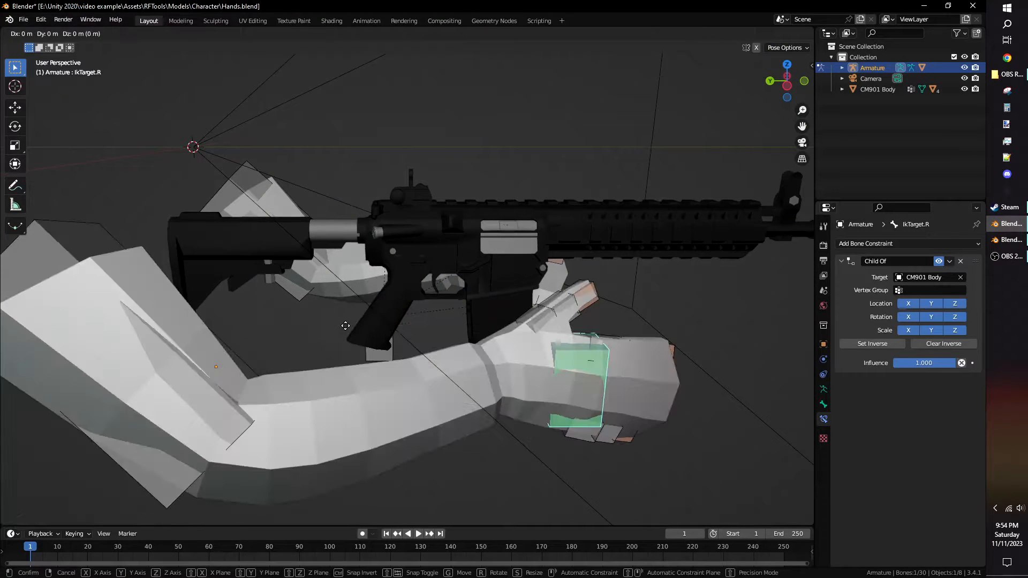
click(354, 320)
middle_drag(353, 320, 481, 275)
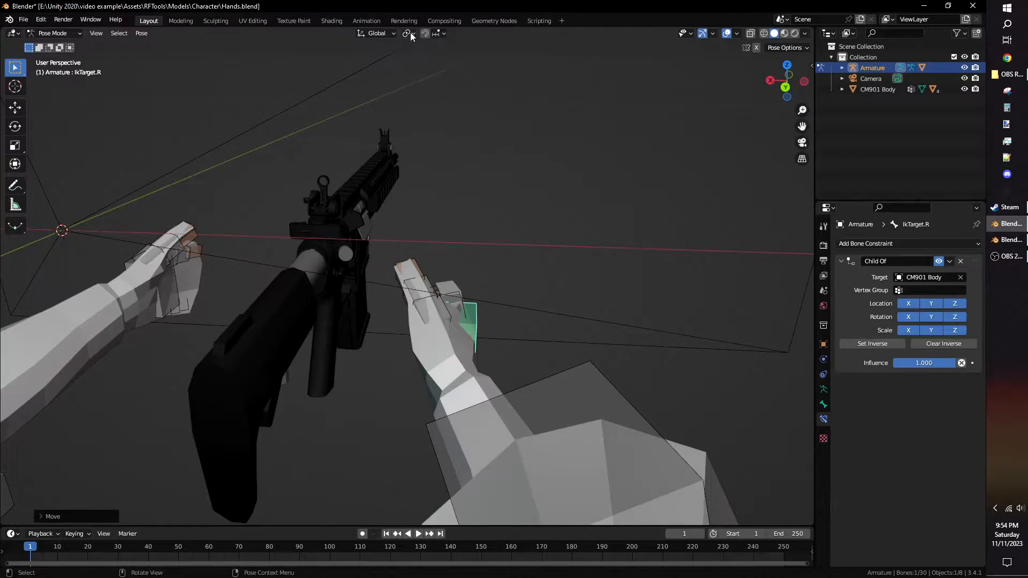
click(444, 35)
click(414, 74)
shift+middle_drag(441, 436, 516, 273)
scroll(429, 341, up, 2)
key(g)
click(374, 351)
Step: Try moving the CM901 Body in Object Mode to test the right hand's constraint
scroll(516, 273, down, 5)
key(ctrl+Tab)
scroll(488, 294, up, 2)
shift+middle_drag(455, 284, 466, 324)
click(455, 327)
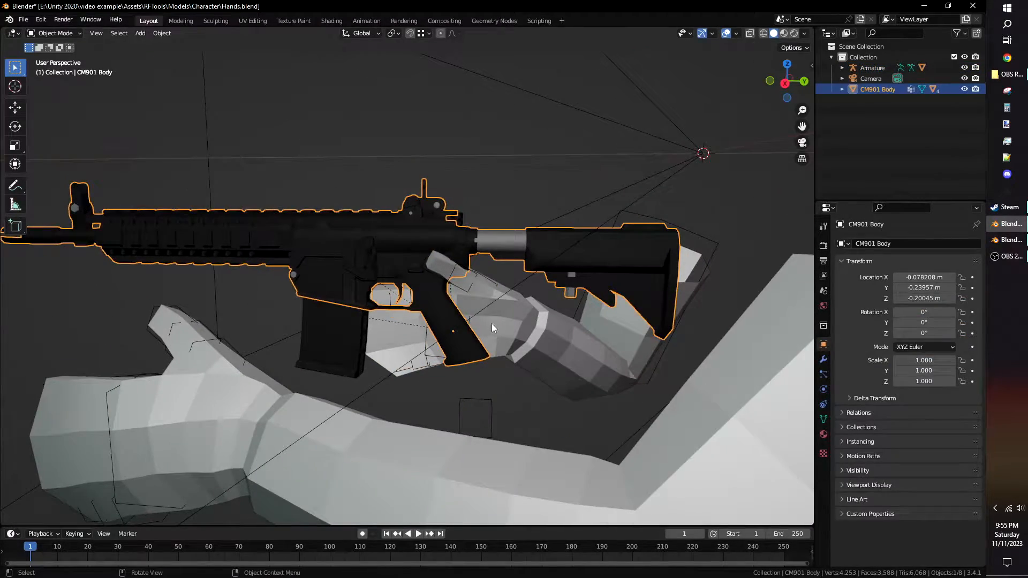
key(g)
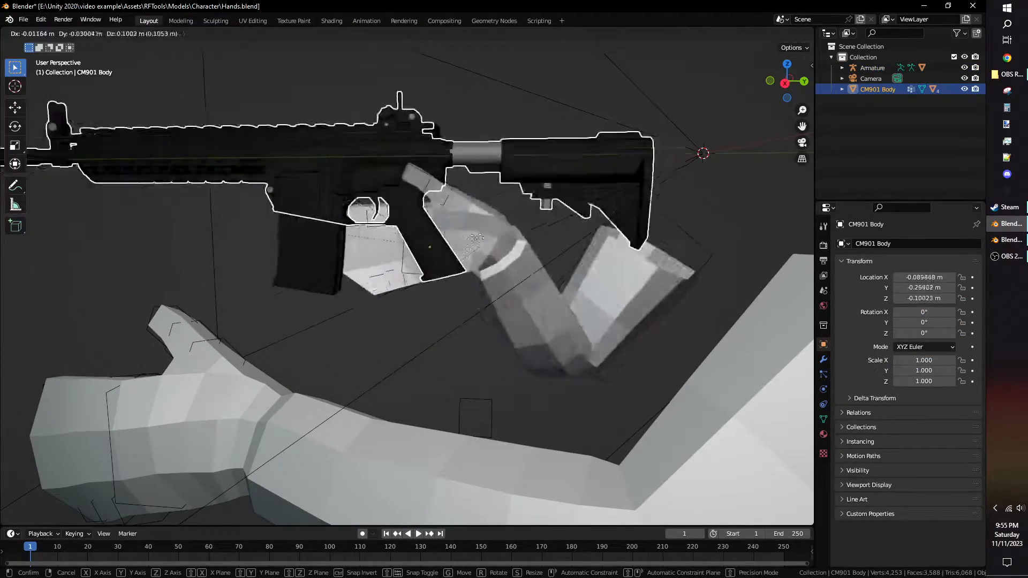
click(450, 341)
Step: Add a Child Of constraint to the IkTarget.L bone with CM901 Mag as its target
middle_drag(448, 341, 449, 374)
click(452, 379)
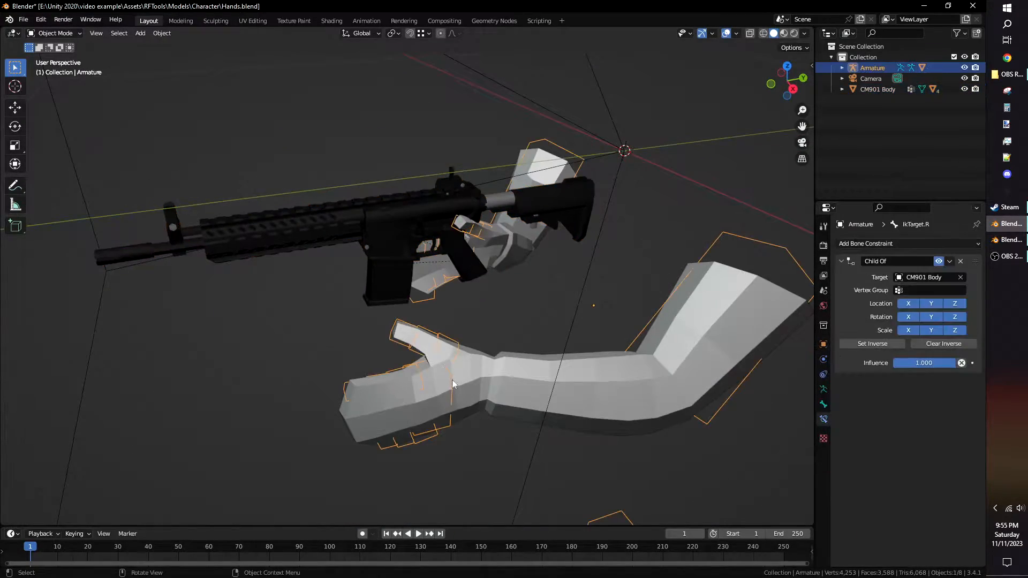
key(ctrl+Tab)
click(448, 387)
click(918, 246)
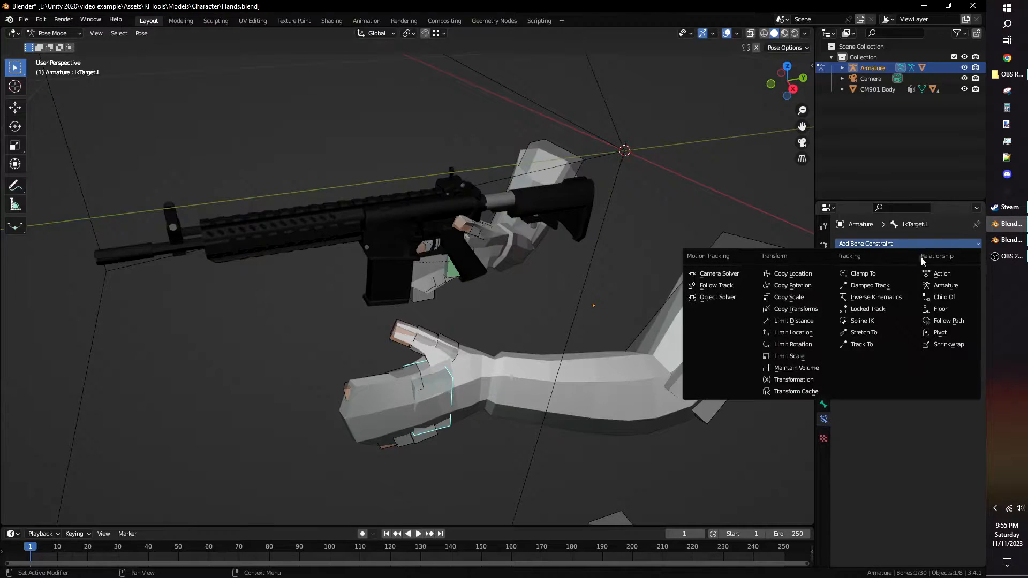
click(932, 296)
click(914, 278)
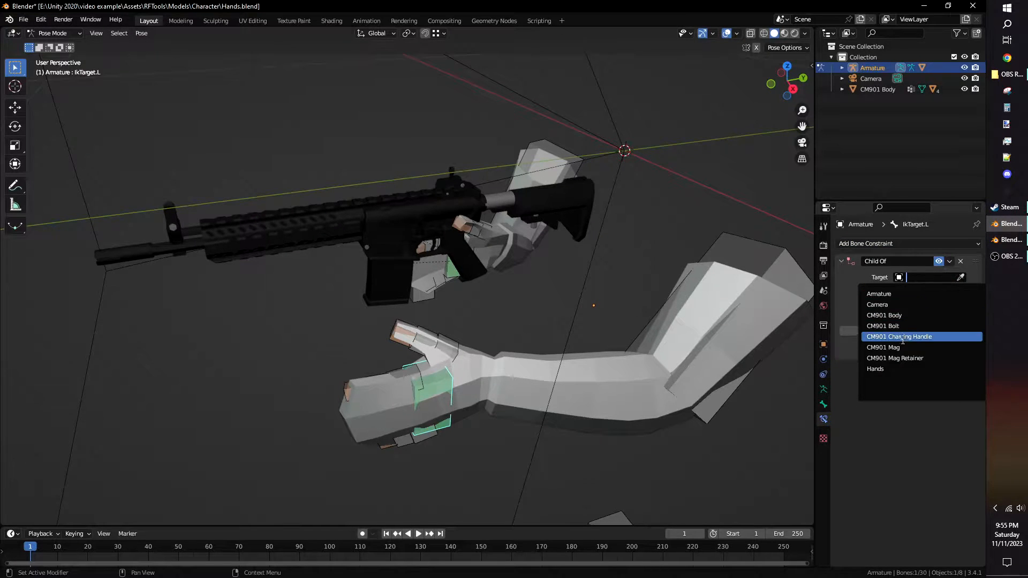
Step: Move and rotate the left-hand IK target toward the rifle's handguard
key(g)
click(541, 343)
middle_drag(541, 343, 541, 385)
key(r)
click(547, 394)
key(r)
click(572, 355)
key(g)
middle_drag(572, 355, 429, 321)
click(514, 268)
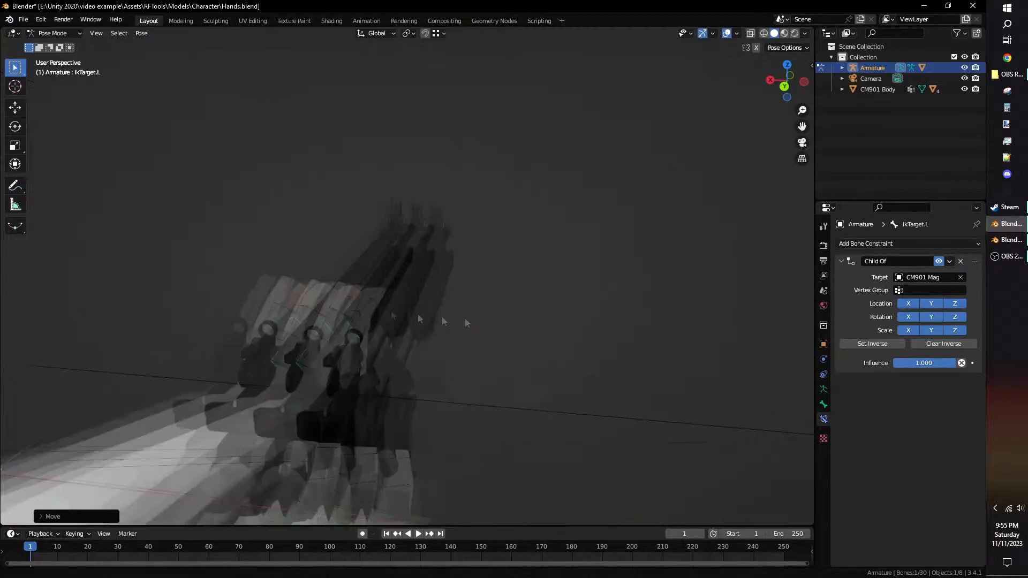
Step: Reposition and rotate the left hand so it lines up with the side of the handguard
key(g)
click(509, 322)
key(r)
click(514, 322)
click(498, 241)
middle_drag(514, 321, 482, 279)
key(g)
click(464, 214)
Step: Fine-tune the left-hand target's position and rotation against the handguard, and check the placement through the camera
click(428, 327)
key(g)
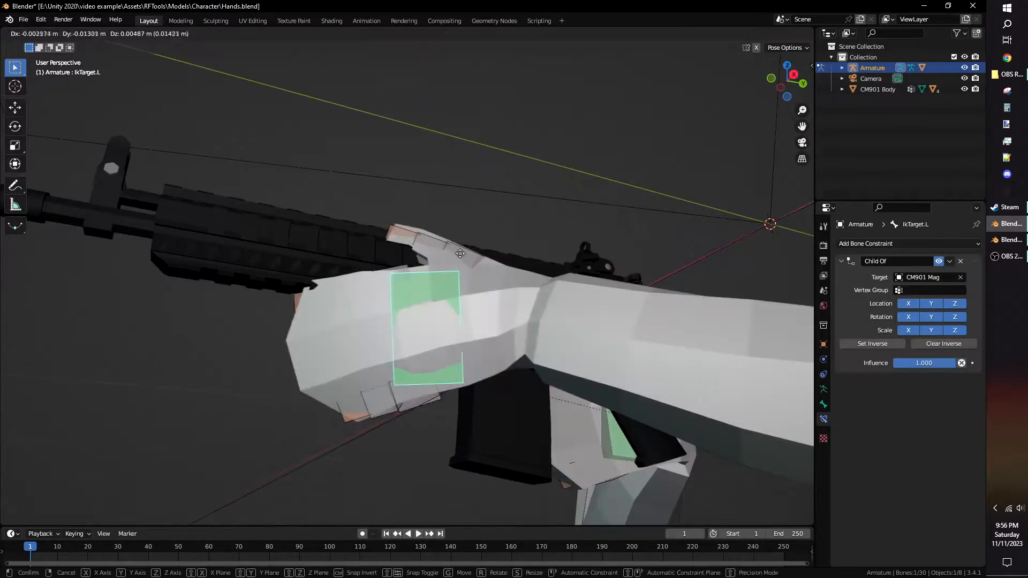
click(449, 321)
middle_drag(449, 322, 467, 319)
key(r)
click(461, 279)
middle_drag(461, 279, 394, 226)
key(g)
click(393, 215)
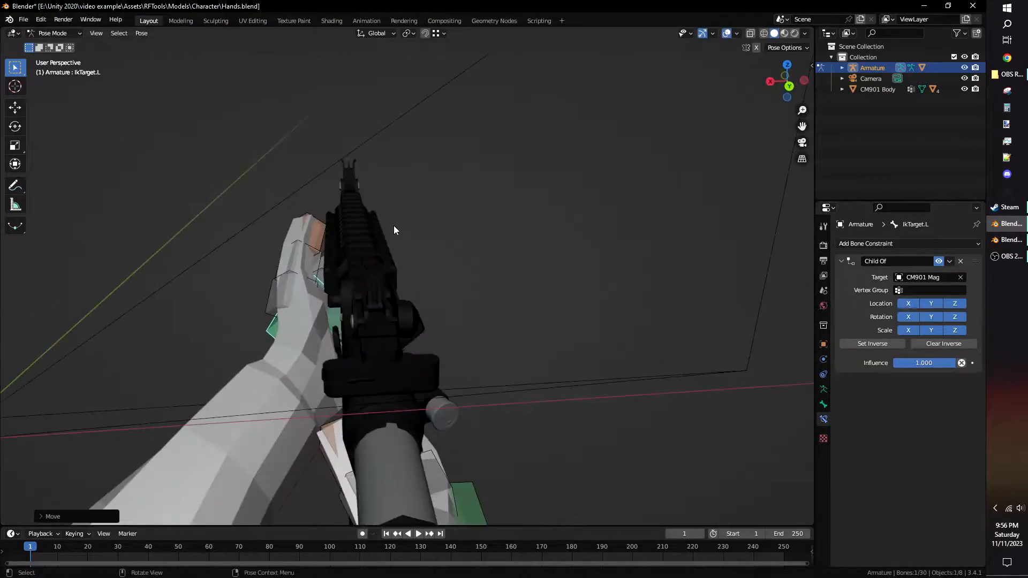
key(KP_0)
click(458, 232)
key(g)
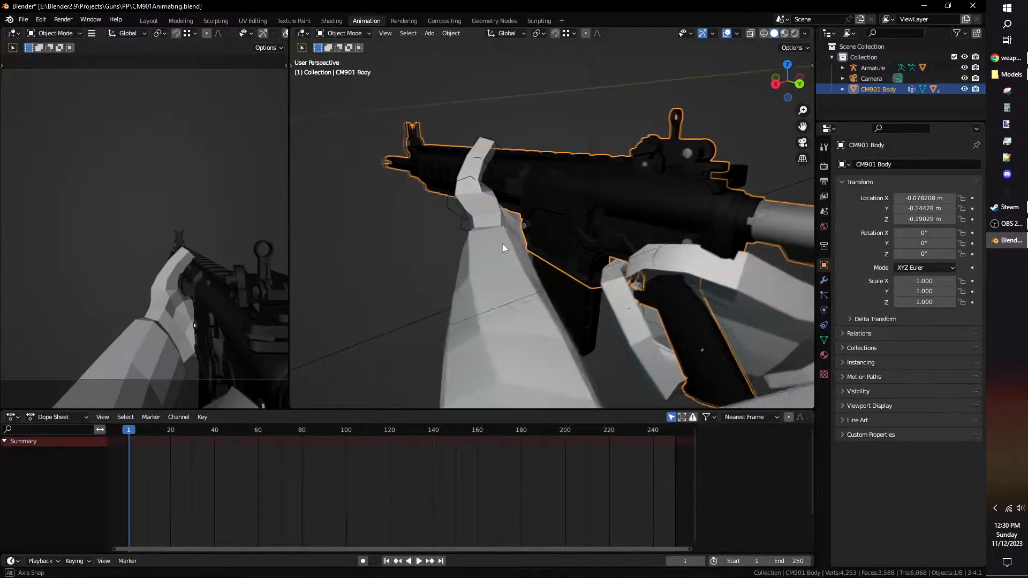
Step: Put the armature in Pose Mode and move the Pinky.L.001 finger bone against the handguard
middle_drag(503, 249, 477, 220)
scroll(209, 229, down, 2)
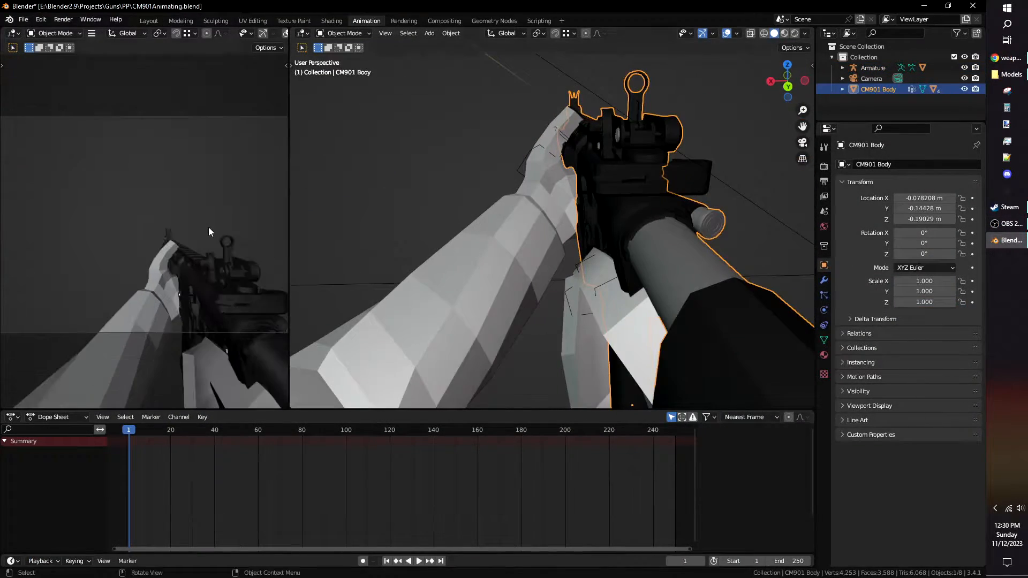
middle_drag(653, 219, 535, 212)
click(630, 243)
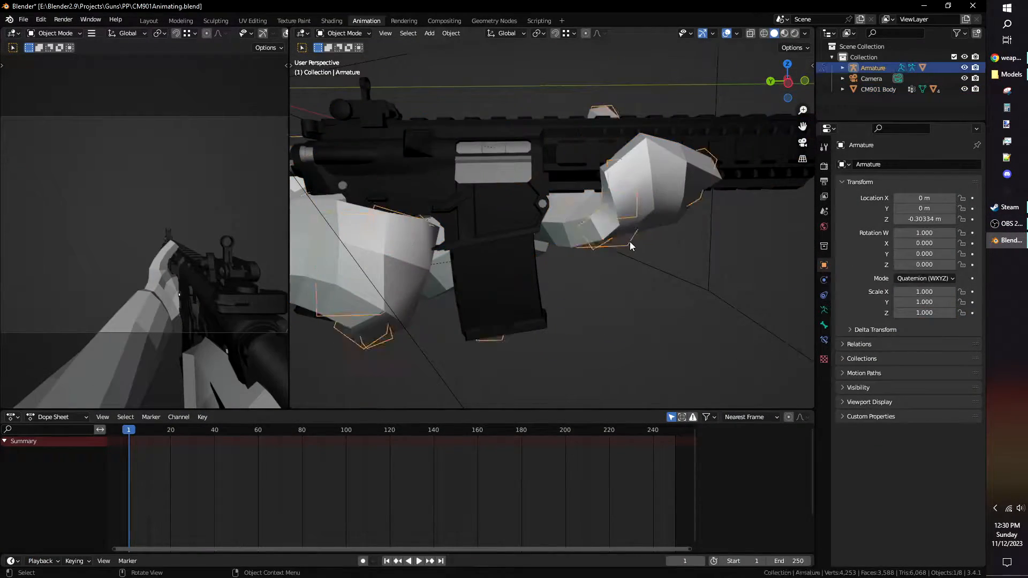
key(ctrl+Tab)
middle_drag(630, 242, 678, 214)
click(594, 181)
key(g)
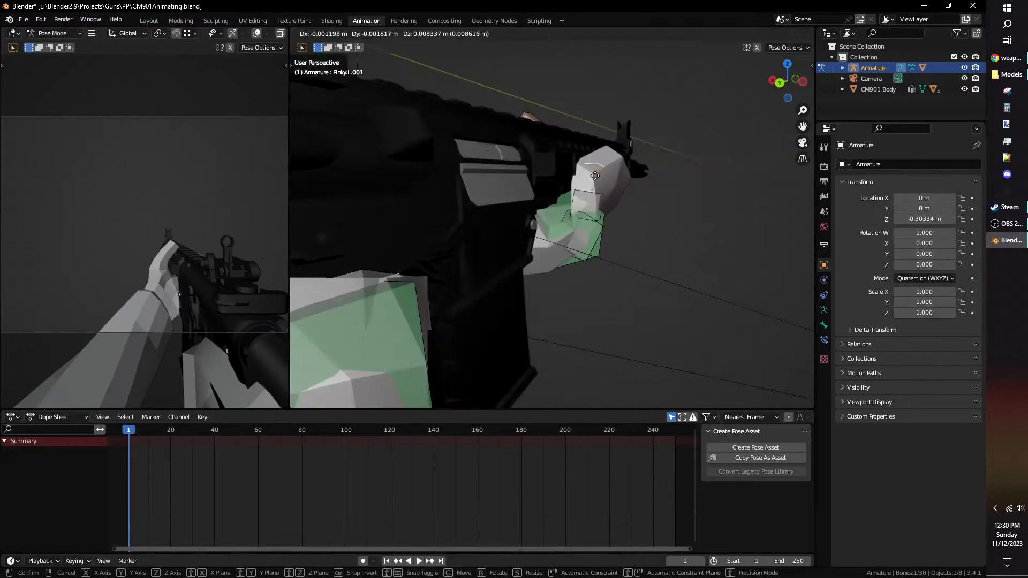
click(593, 234)
Step: Rotate and move the left hand's bones to refine its grip around the rifle's handguard
middle_drag(594, 234, 629, 252)
click(543, 169)
key(r)
click(620, 166)
click(581, 322)
key(r)
click(544, 250)
key(g)
click(463, 217)
key(r)
scroll(629, 252, down, 5)
Step: Return to Object Mode and insert a Location, Rotation & Scale keyframe on all objects at frame 1
key(ctrl+Tab)
scroll(615, 255, down, 8)
key(i)
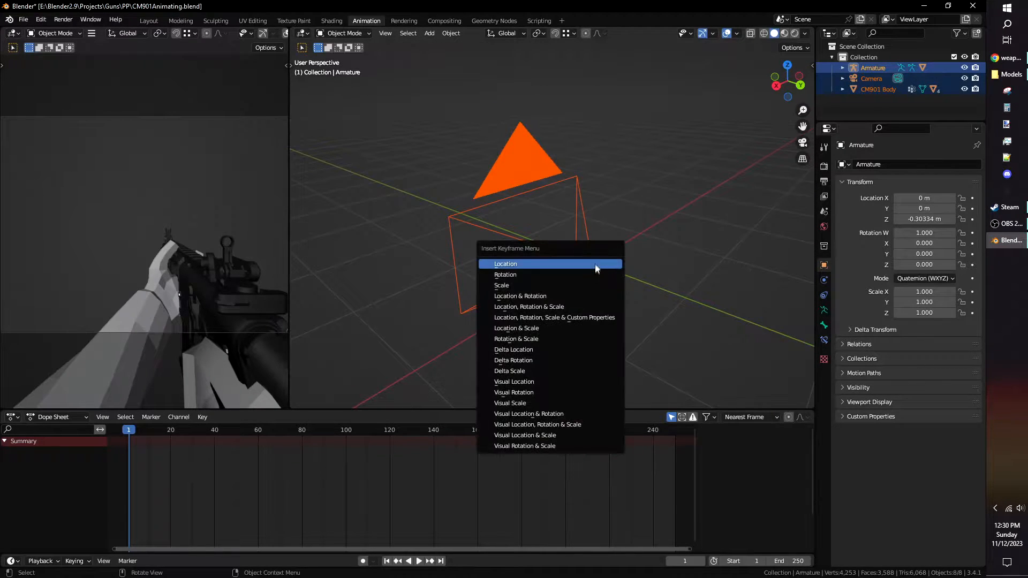
click(546, 307)
scroll(174, 271, down, 2)
scroll(187, 271, up, 2)
scroll(656, 354, up, 5)
key(alt+a)
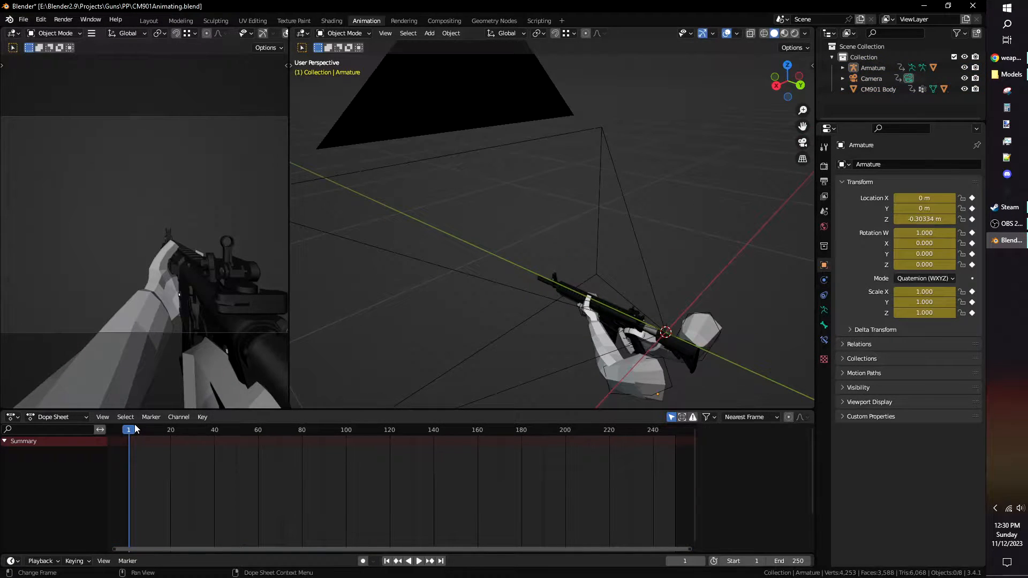
Step: Advance the timeline to frame 5 and select all objects with their keyframes shown in the dope sheet
key(space)
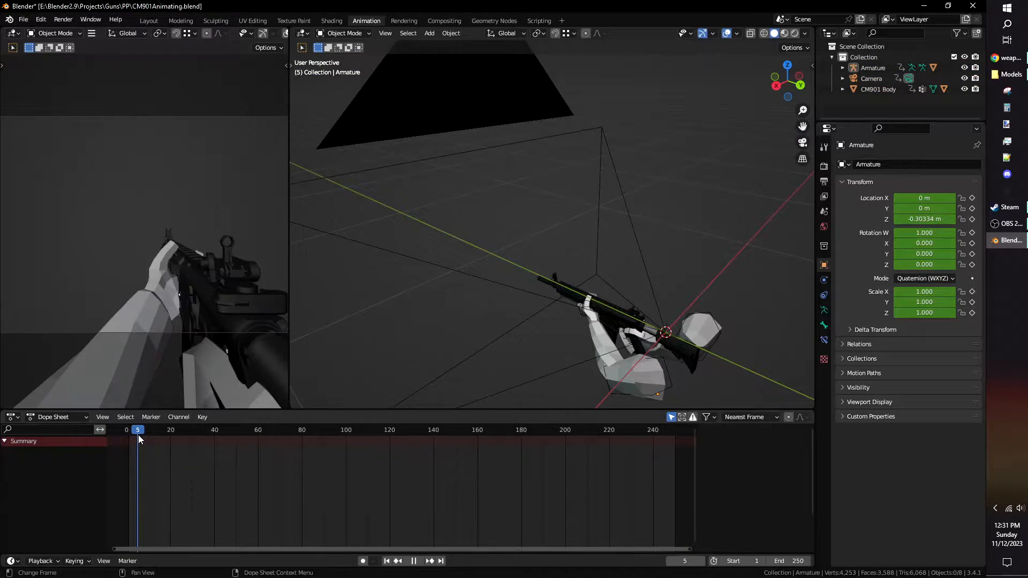
key(space)
middle_drag(632, 321, 673, 340)
key(a)
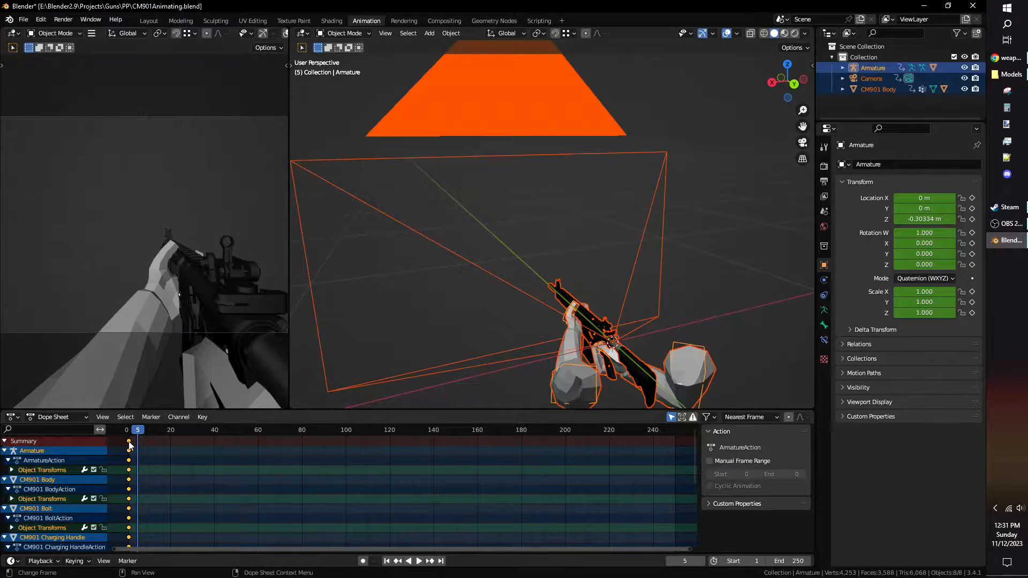
key(n)
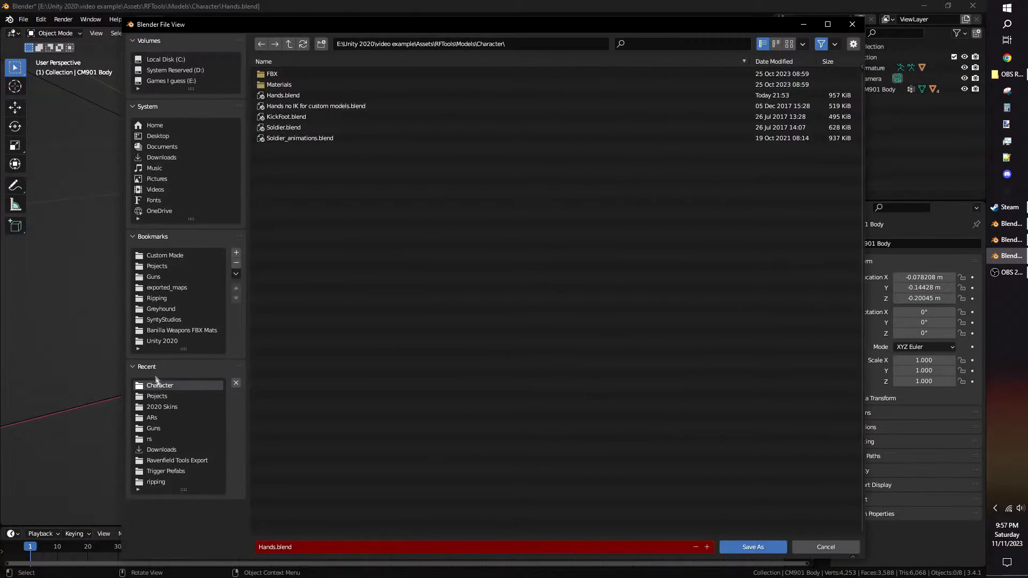
Step: Browse from the Character folder to Projects and its Guns folder as the save location for the hands file
click(157, 397)
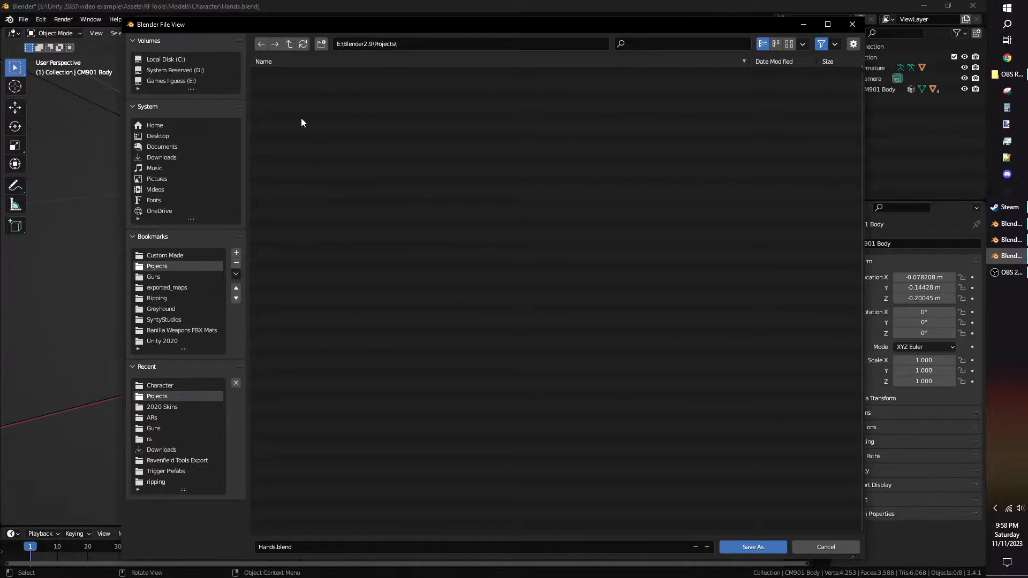
click(156, 277)
click(288, 129)
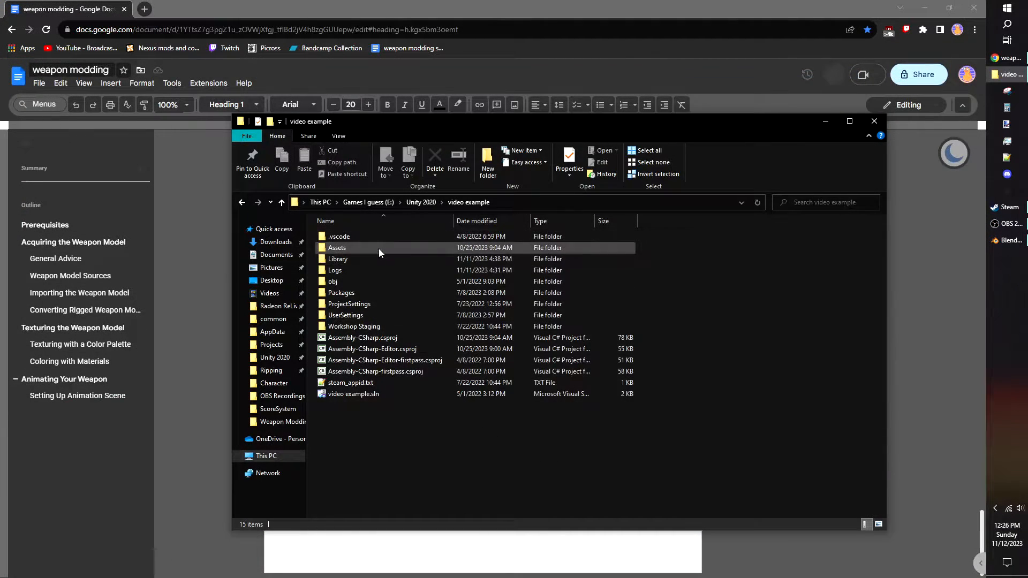
Step: In File Explorer, open AK.blend from the Weapons folder of BlenderSource.zip under Assets\RFTools\Models
double_click(378, 248)
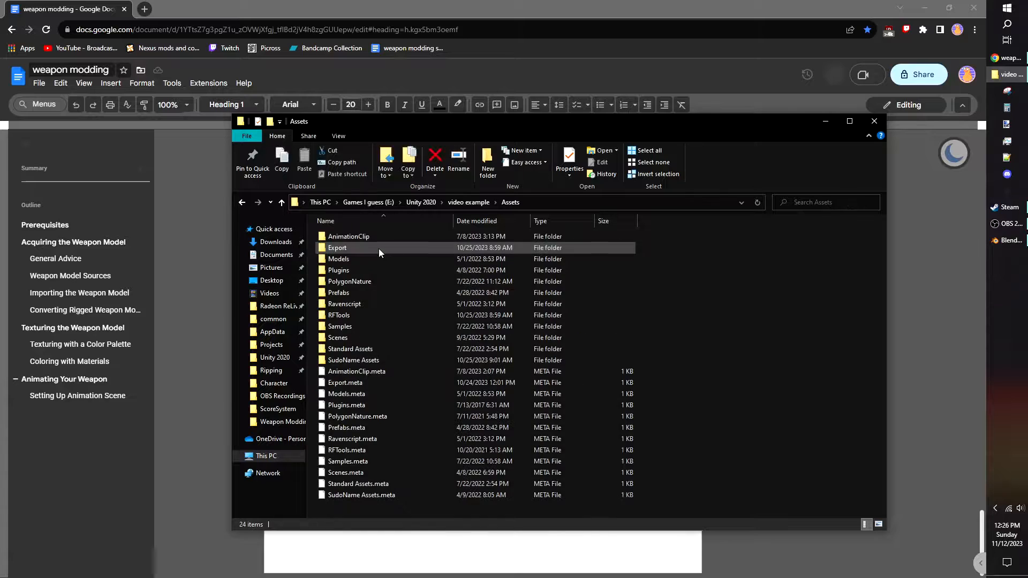
double_click(357, 316)
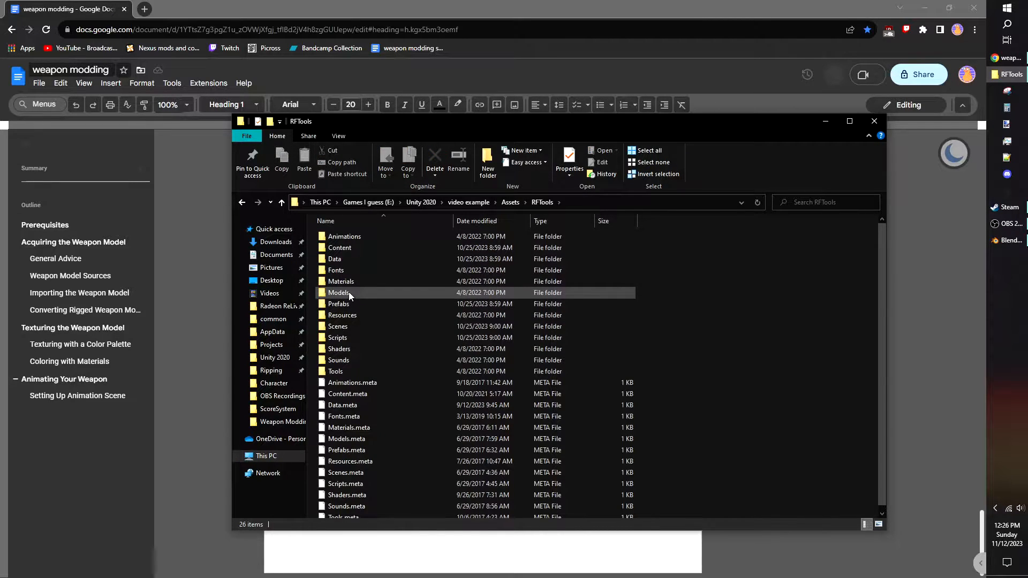
double_click(349, 292)
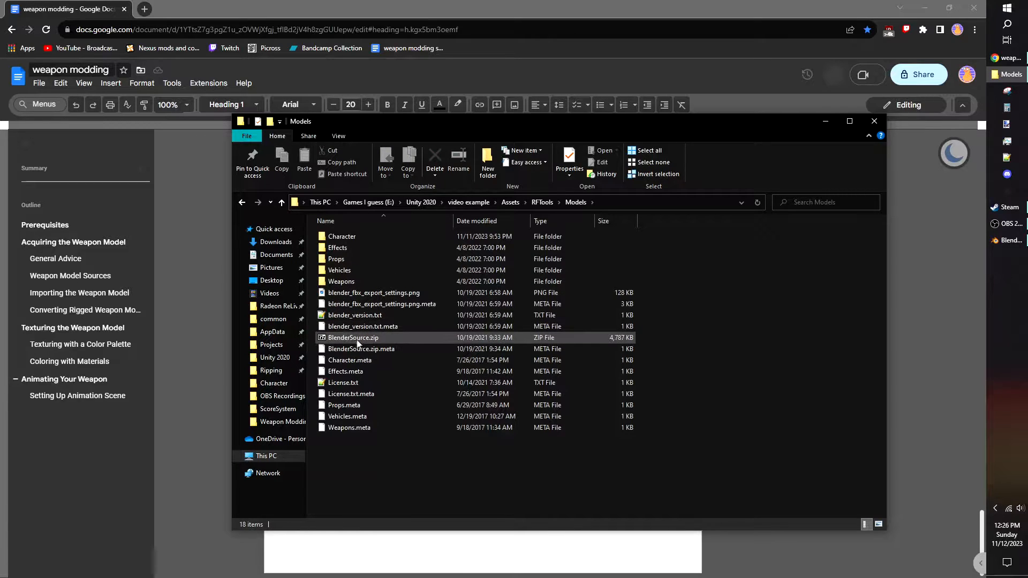
double_click(357, 340)
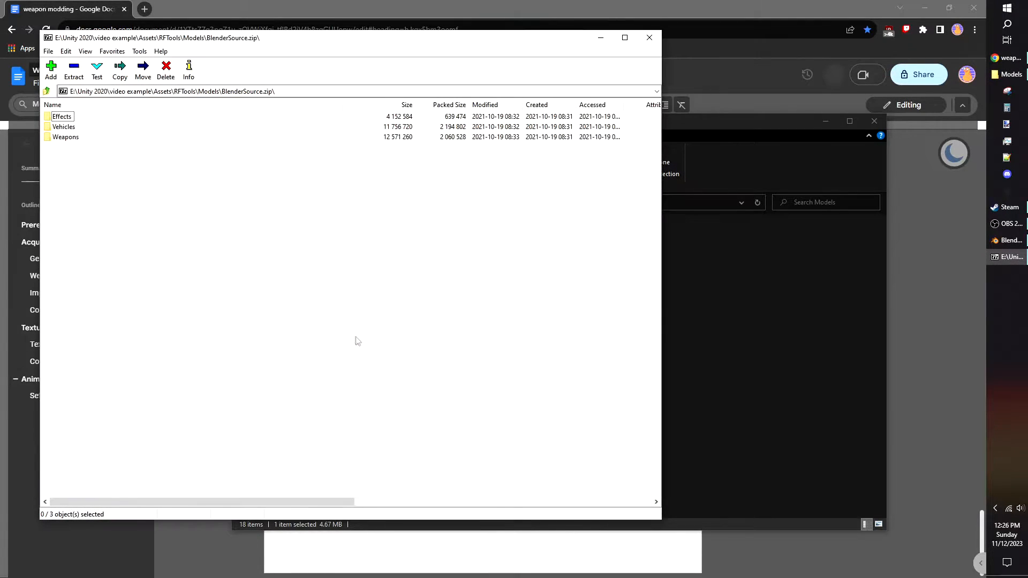
double_click(65, 138)
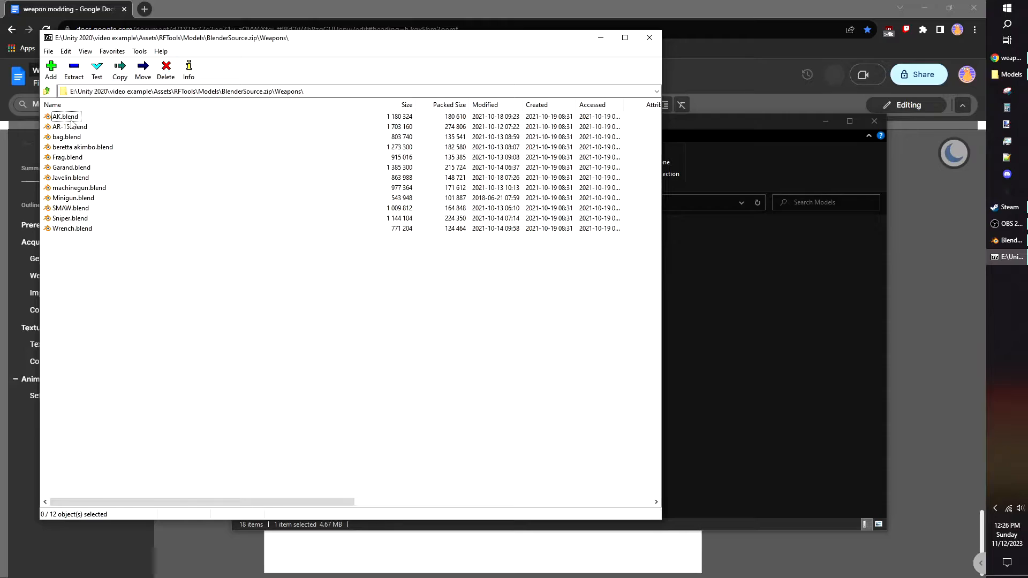
double_click(65, 117)
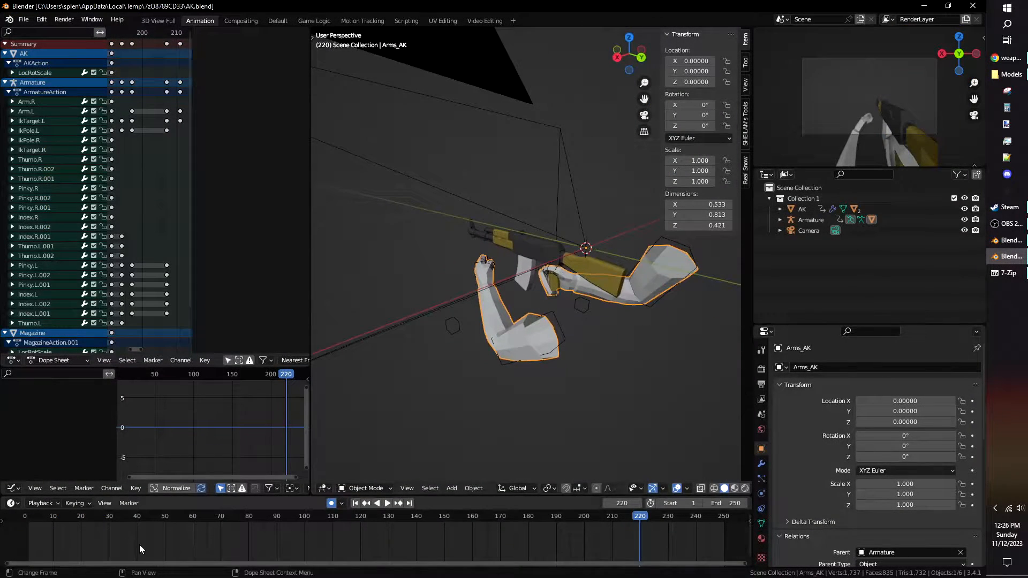
Step: Go to frame 1 of the AK animation and show its armature in Pose Mode with X-ray display
drag(57, 521, 27, 527)
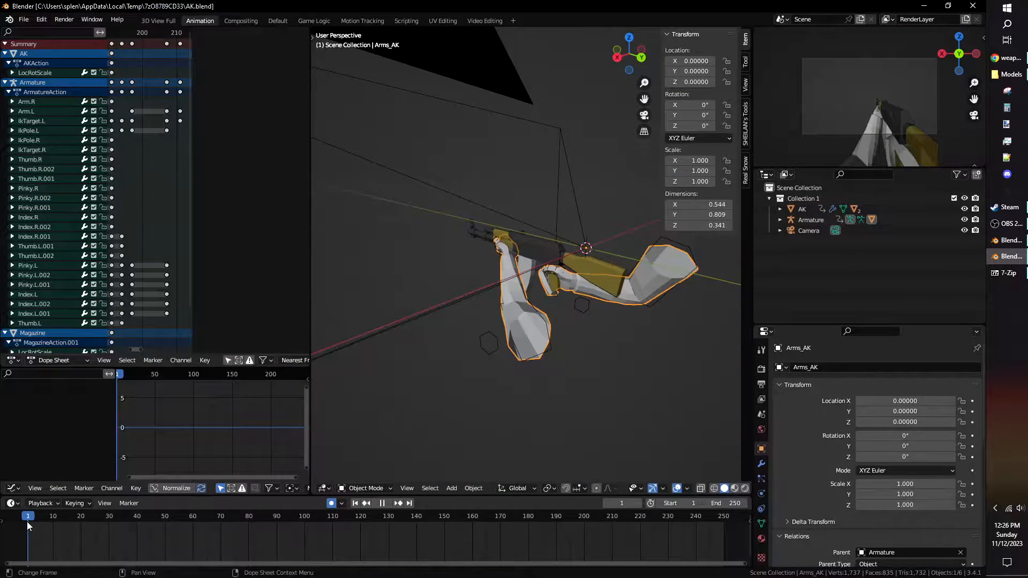
middle_drag(566, 253, 598, 294)
click(597, 289)
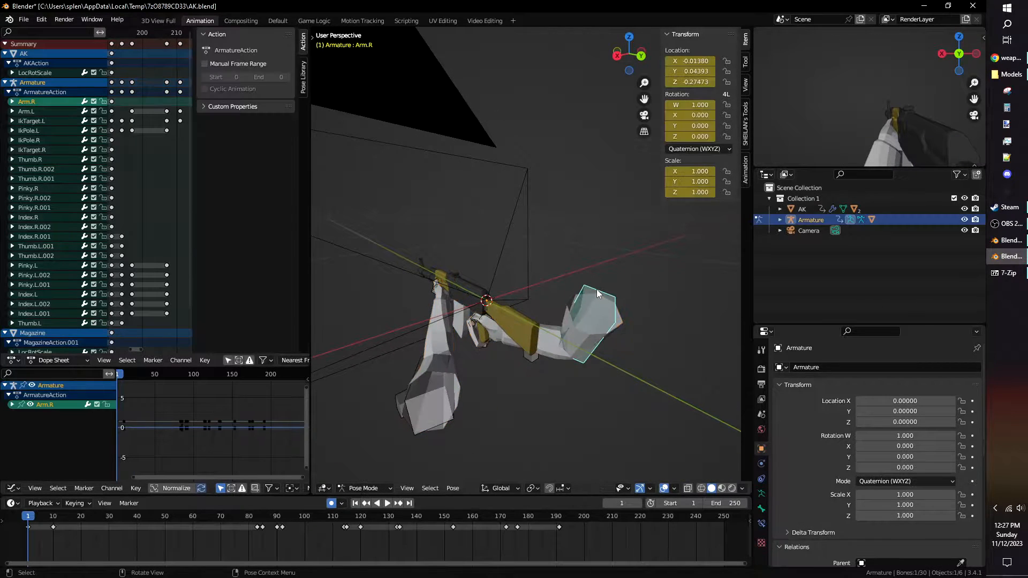
shift+middle_drag(528, 324, 560, 279)
key(alt+z)
scroll(555, 293, up, 4)
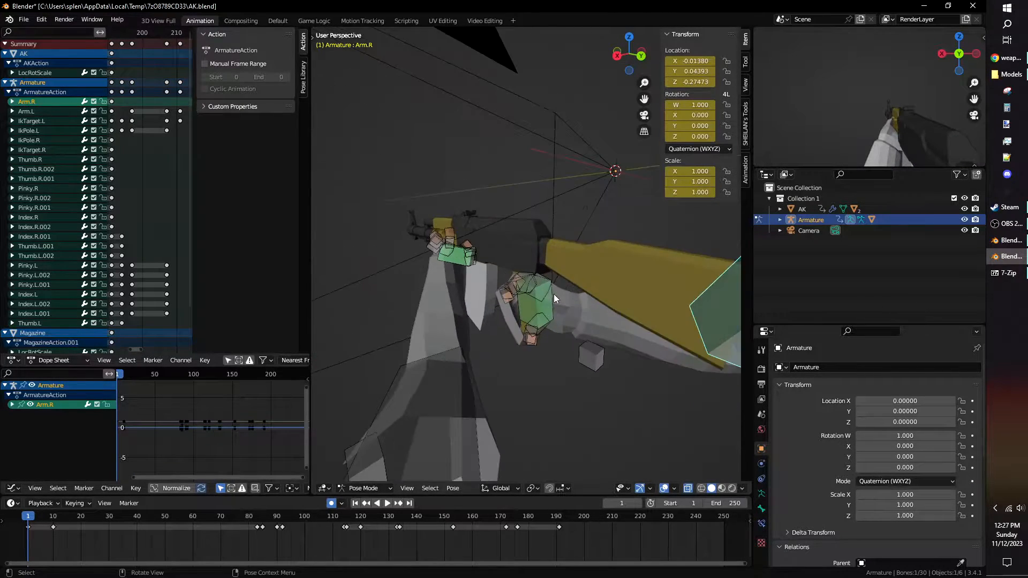
Step: Select the IK targets and all finger bones of both hands on the AK armature
shift+drag(491, 256, 490, 257)
middle_drag(452, 275, 513, 316)
shift+drag(368, 195, 369, 196)
middle_drag(369, 196, 508, 244)
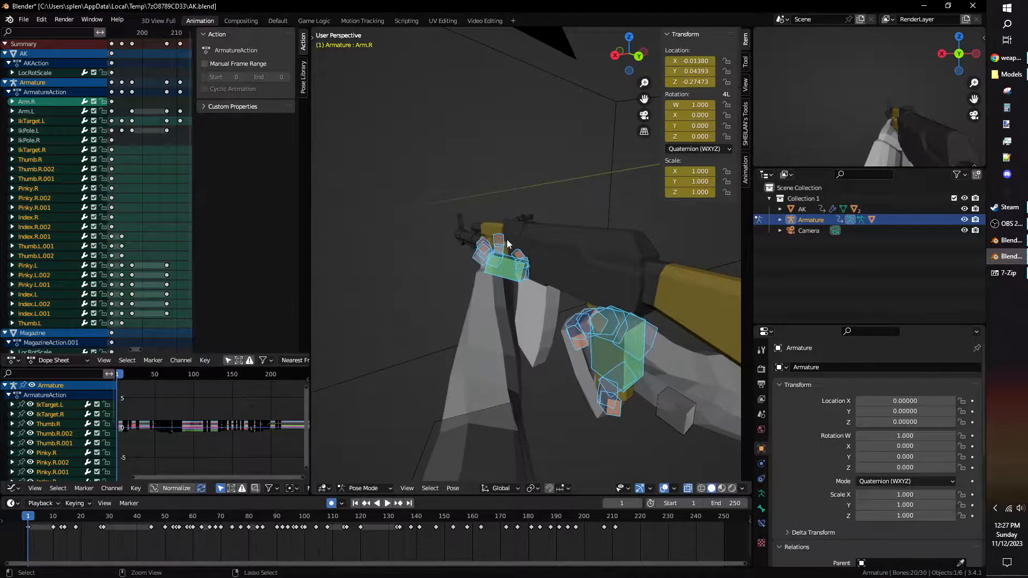
Step: Switch to CM901Animating.blend and paste the AK hand pose onto its armature
key(alt+Tab)
middle_drag(543, 344, 434, 353)
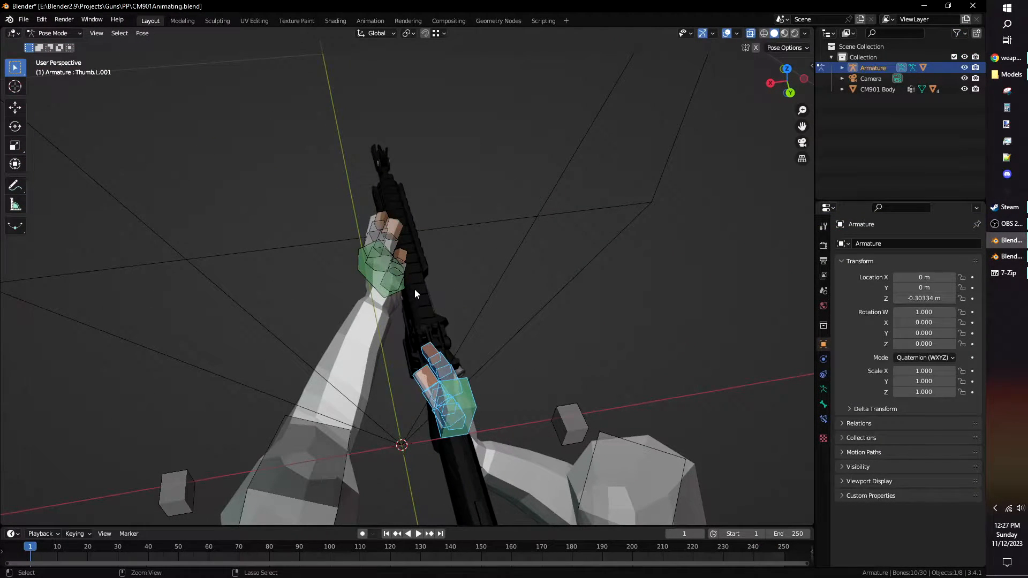
key(ctrl+v)
middle_drag(416, 287, 423, 266)
Step: Move and rotate the IkTarget.L bone to line the hand up with the CM901 after pasting the pose
click(439, 213)
middle_drag(439, 213, 492, 230)
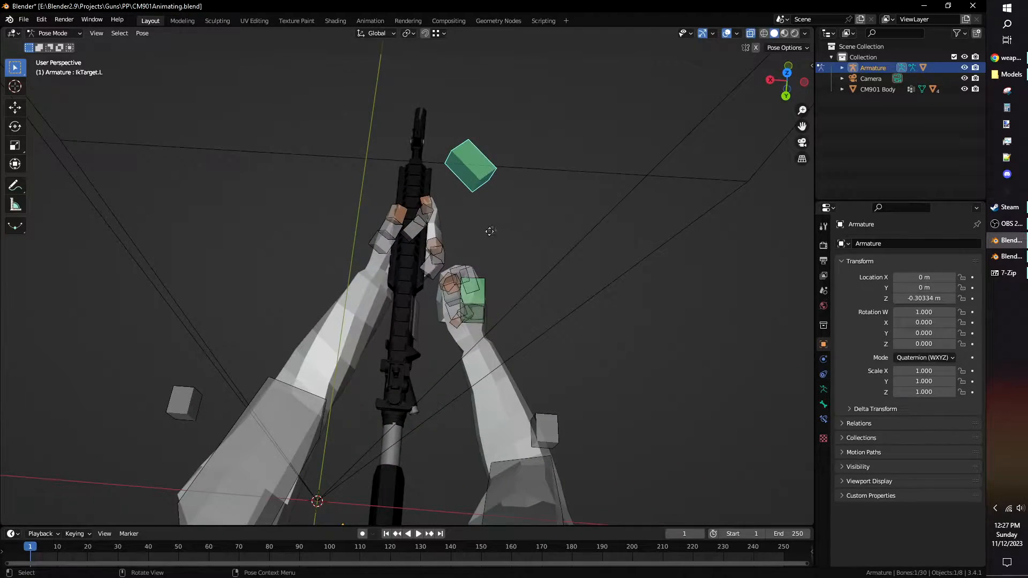
key(g)
middle_drag(383, 336, 598, 266)
key(g)
click(541, 249)
key(r)
click(532, 211)
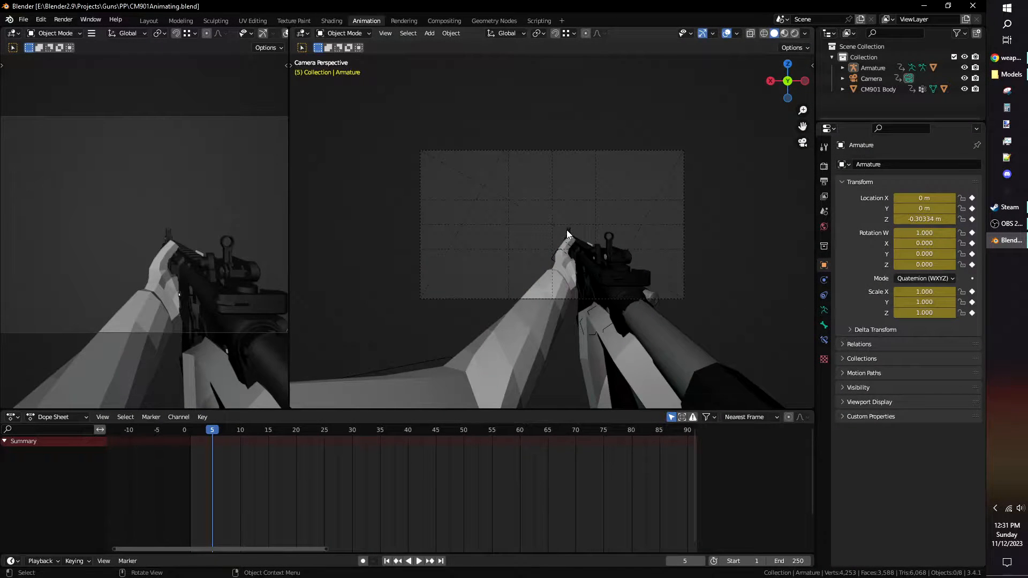
Step: Select the CM901 Body, go to frame 12 and move the rifle toward the centre of the camera view
click(625, 276)
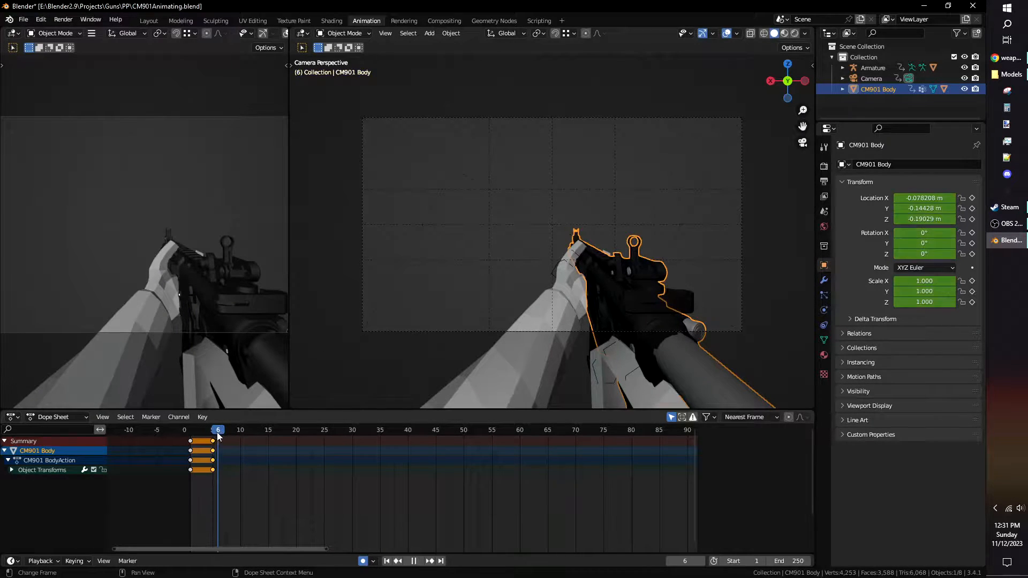
drag(230, 436, 238, 440)
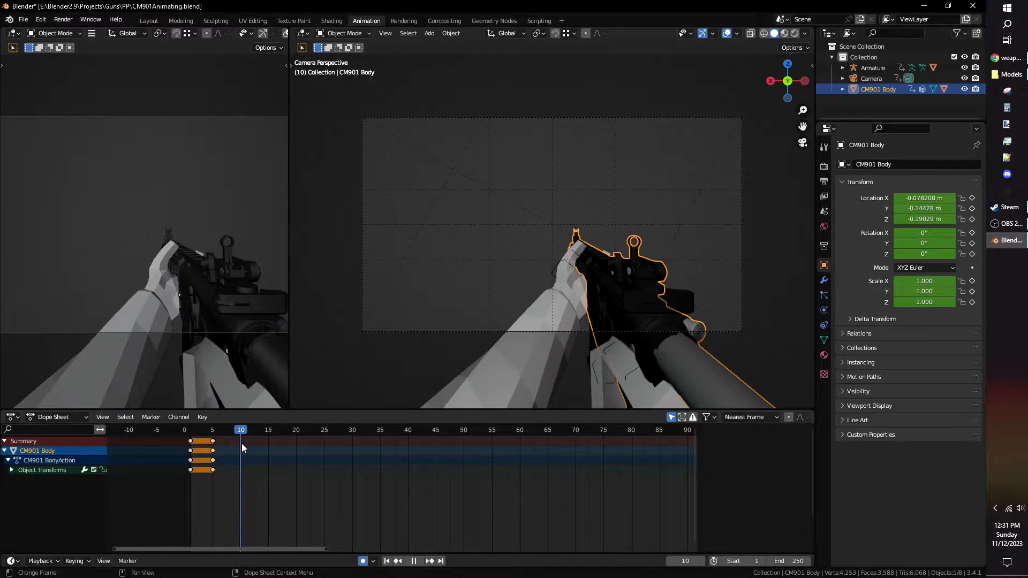
drag(242, 447, 263, 456)
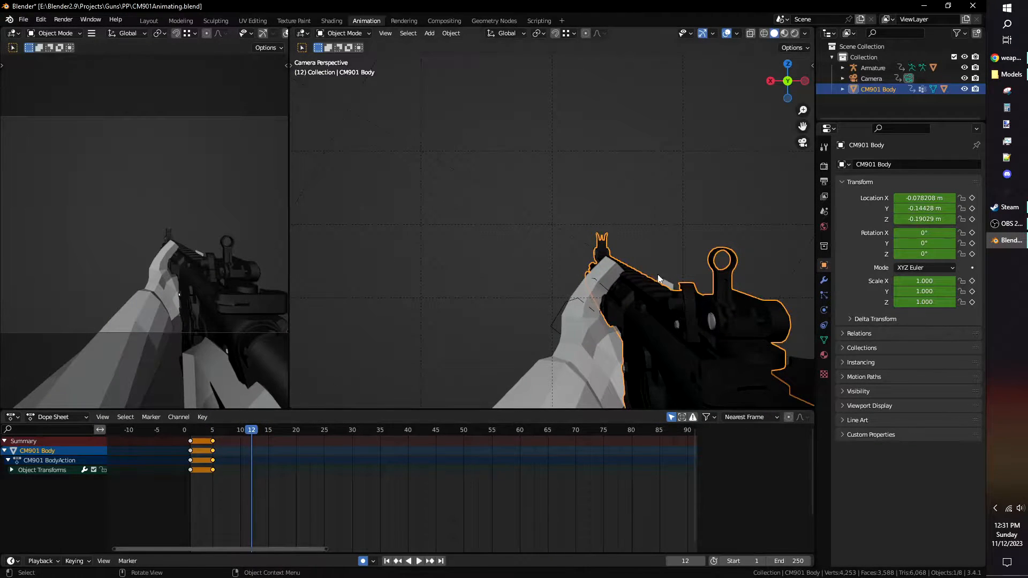
key(g)
click(451, 220)
Step: Fine-tune the rifle's position so the front sight post lines up with the camera's centre inside the rear ring
scroll(583, 266, up, 8)
key(g)
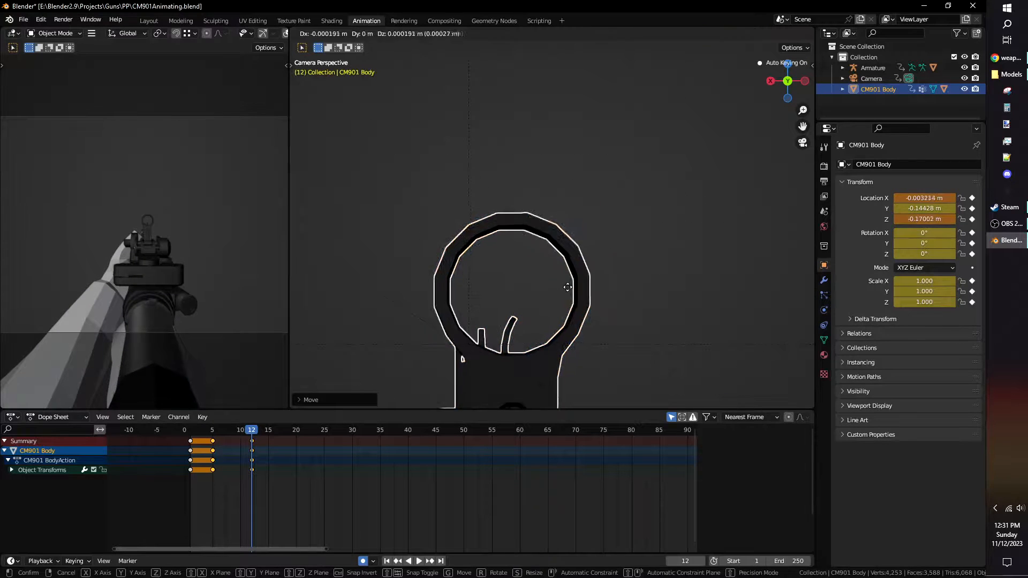
click(526, 351)
scroll(538, 257, up, 6)
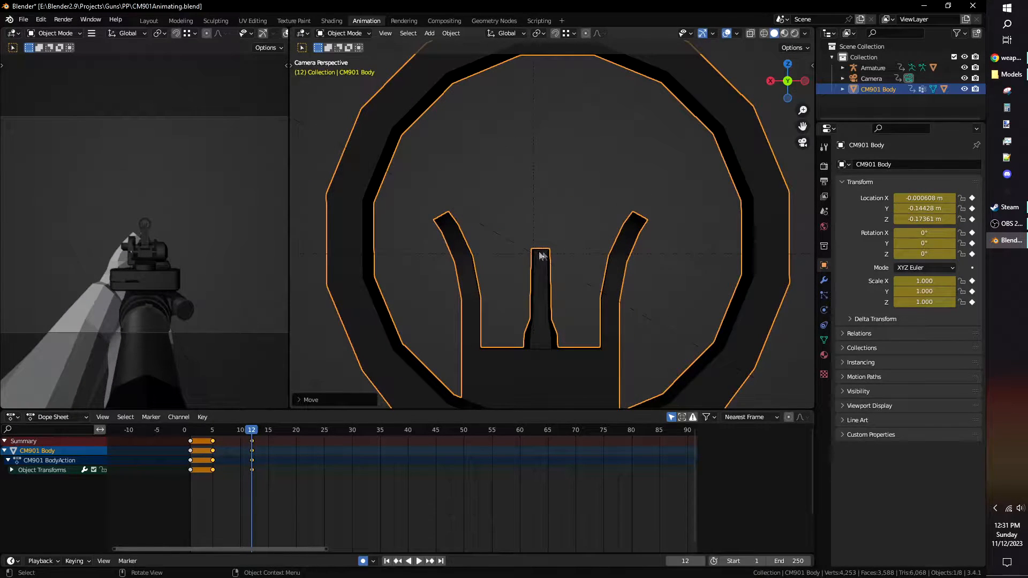
scroll(538, 257, up, 3)
key(g)
click(522, 286)
Step: Set the CM901 Body's X location to 0 m and move it along Y to about -0.118 m
key(n)
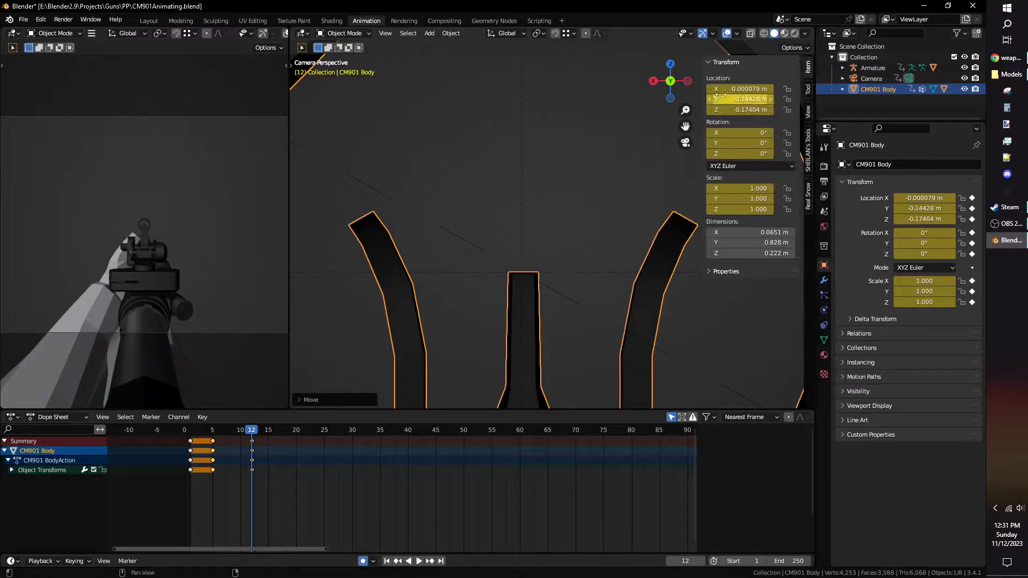
key(g)
key(y)
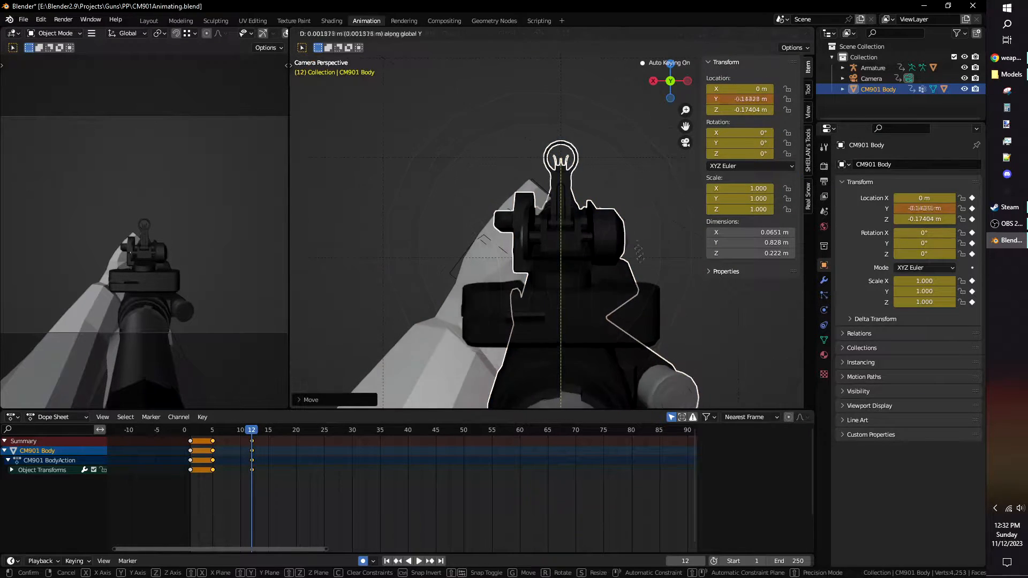
click(527, 343)
key(KP_0)
key(KP_0)
scroll(261, 34, down, 4)
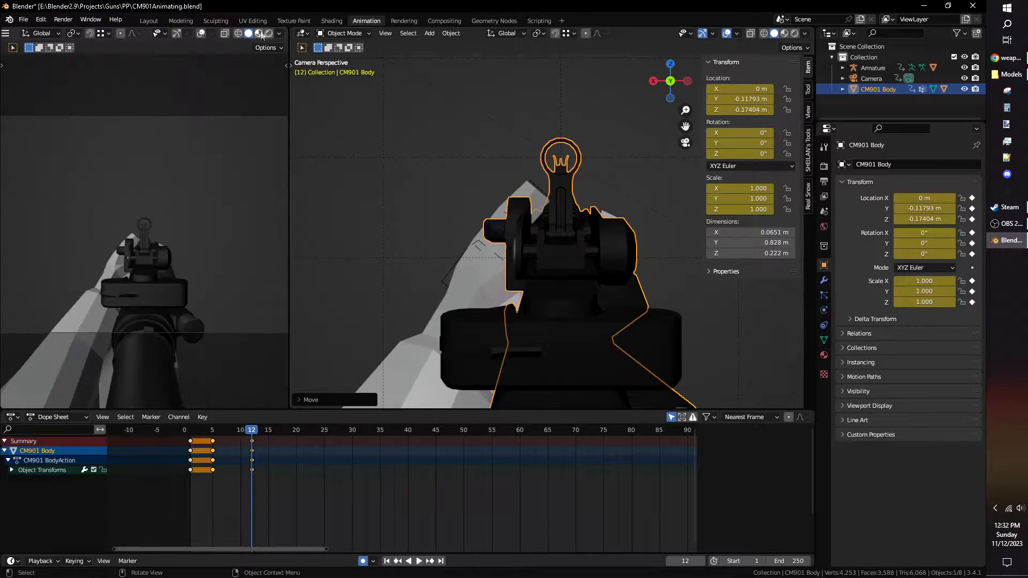
Step: Keep solid shading in the camera preview viewport and turn on its Cavity option
click(279, 34)
click(259, 34)
click(249, 34)
click(279, 33)
click(219, 260)
scroll(560, 205, up, 8)
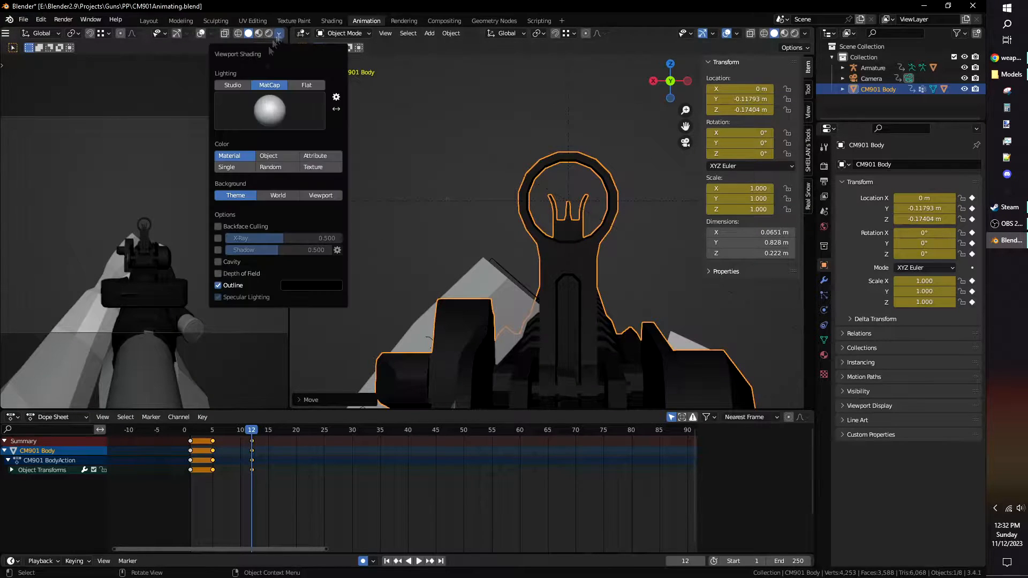
scroll(576, 234, down, 5)
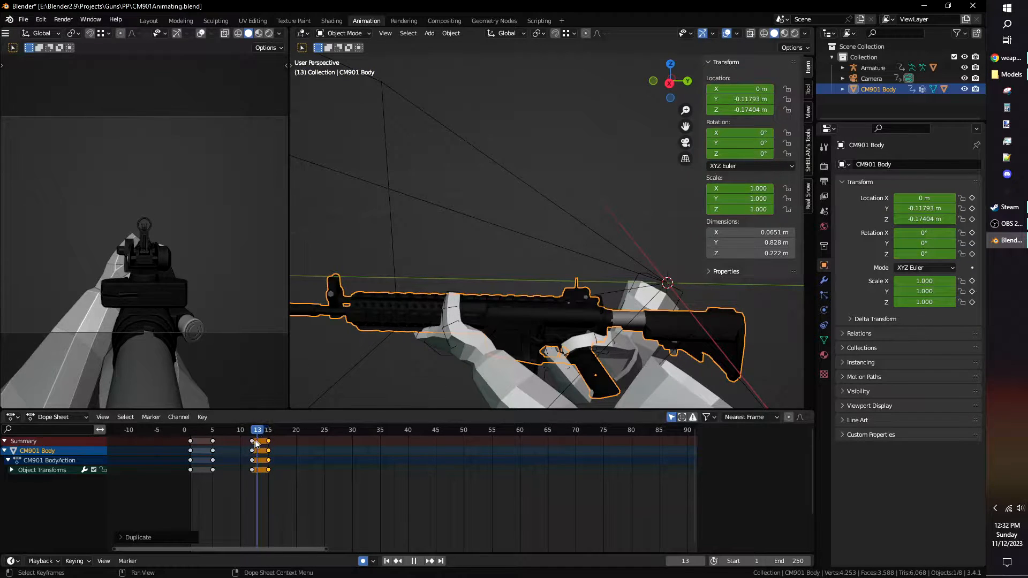
Step: Go to frame 8 and move and rotate the CM901 Body into an in-between aiming pose
drag(255, 441, 230, 466)
shift+middle_drag(422, 291, 580, 229)
key(g)
click(611, 223)
key(r)
click(574, 193)
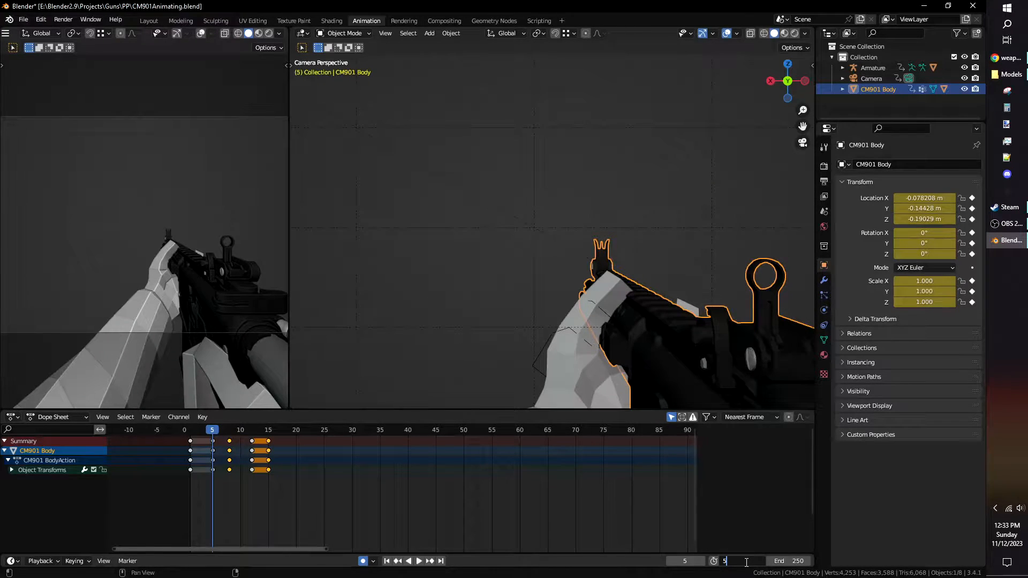
Step: Limit the playback range to frames 5 through 15 and play the aiming animation
text(15)
key(Return)
key(space)
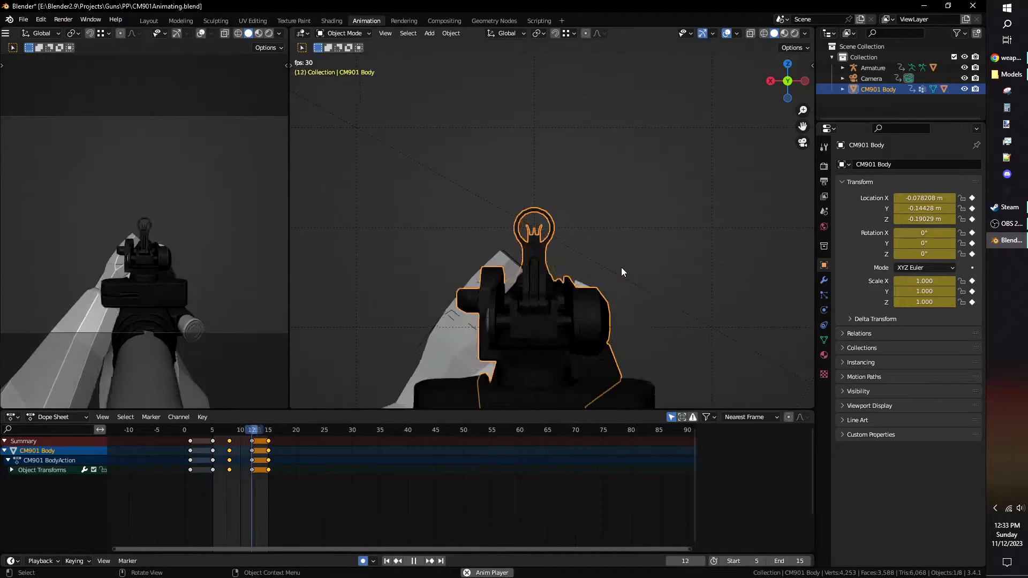
Step: Stop the playback and scrub through the aiming transition around frames 6 to 9
key(space)
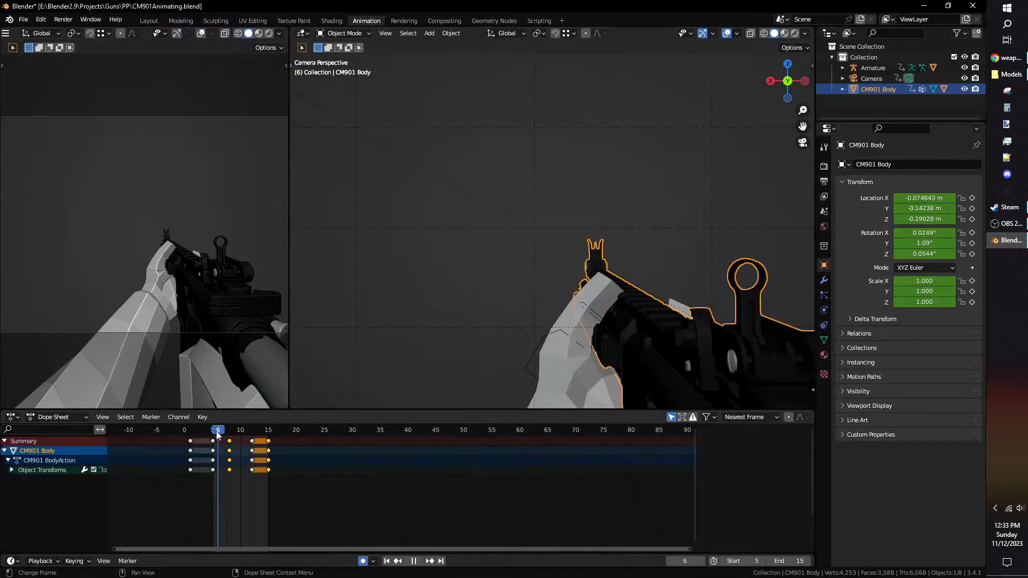
drag(214, 432, 224, 441)
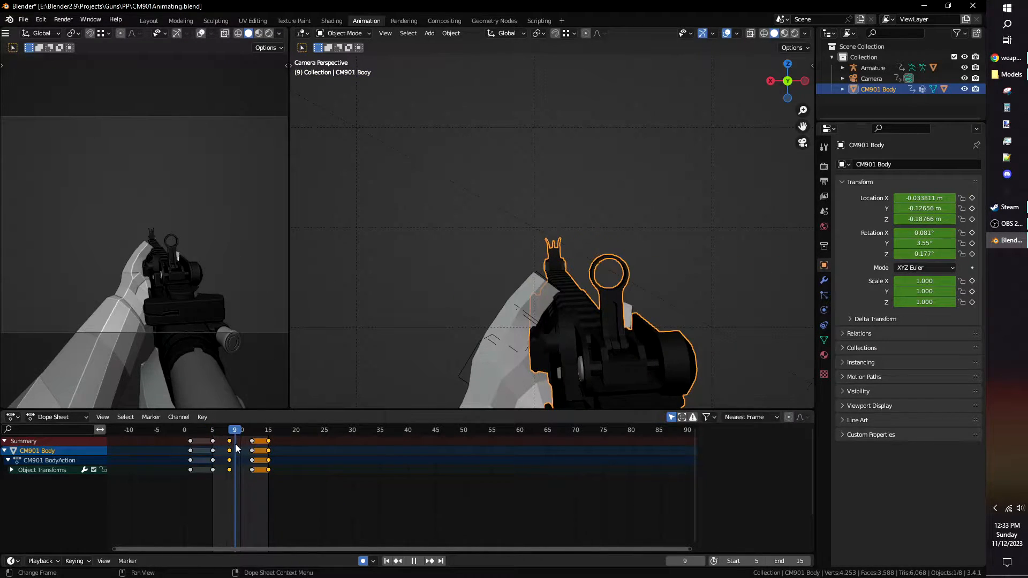
drag(236, 443, 232, 443)
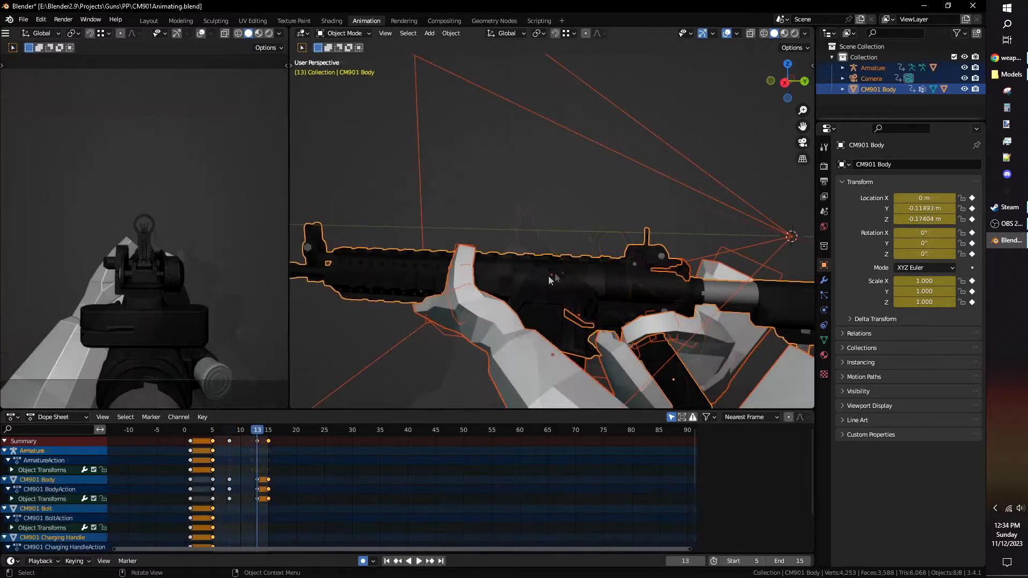
Step: Duplicate the frame 5 keyframes of all selected objects to frame 16 and play the animation
scroll(527, 288, down, 5)
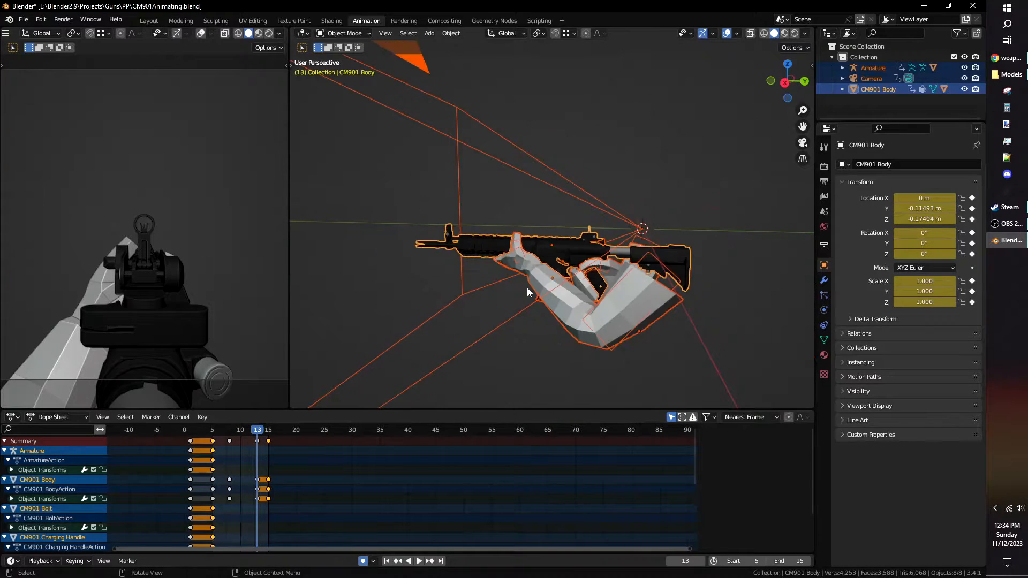
middle_drag(527, 288, 542, 294)
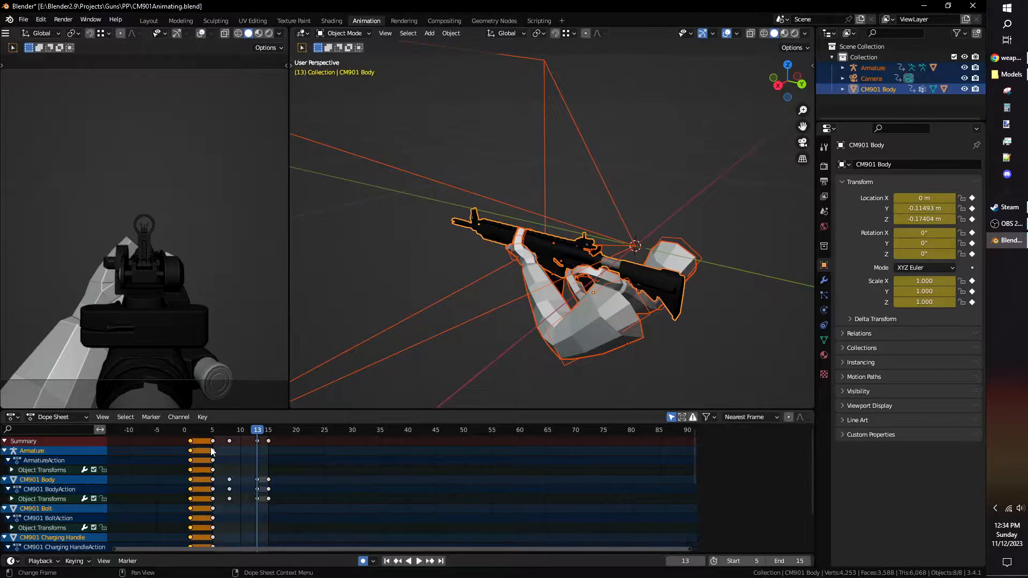
key(shift+d)
click(293, 452)
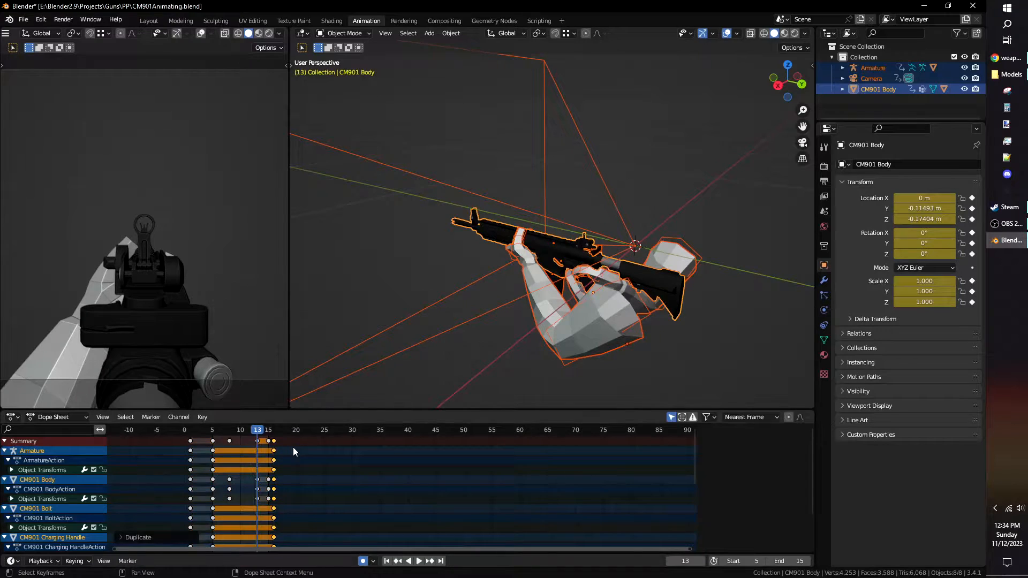
key(space)
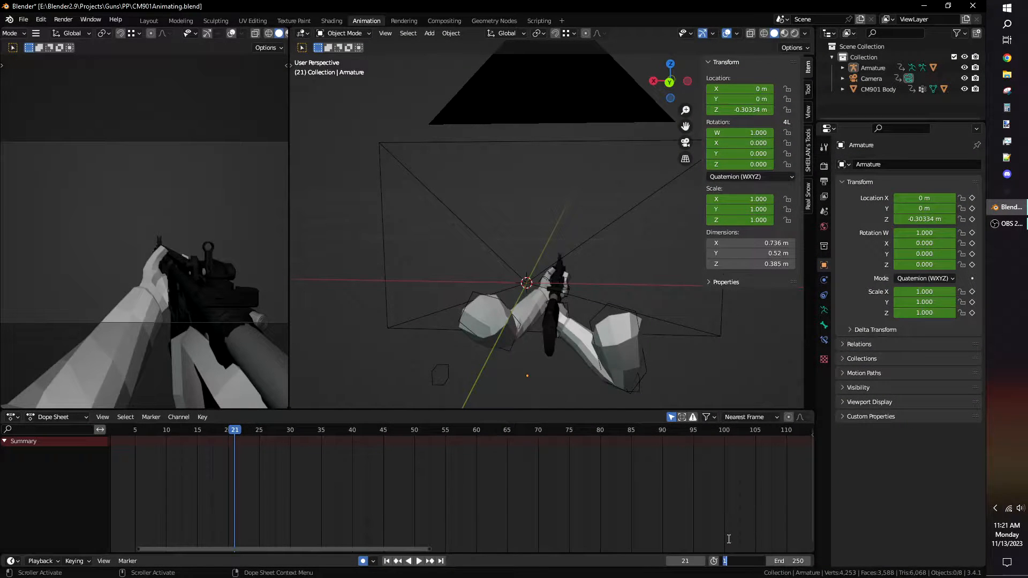
Step: Set the playback range to frames 21 through 70
key(Tab)
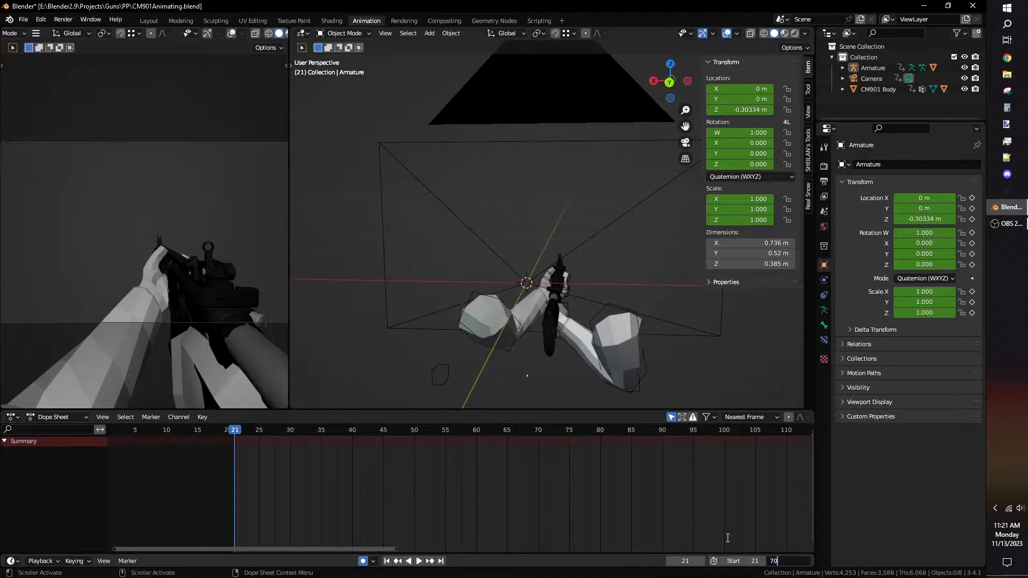
text(70)
key(Return)
middle_drag(535, 324, 557, 348)
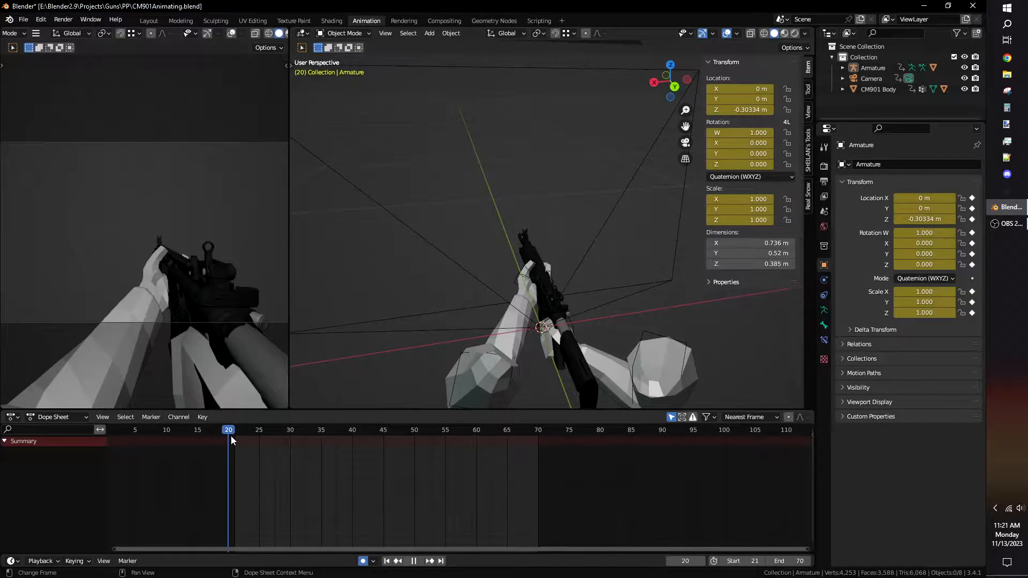
Step: At frame 21, pitch the CM901 Body's muzzle downward and move it to about Y -0.063 m and Z -0.235 m
click(585, 387)
middle_drag(584, 383, 568, 387)
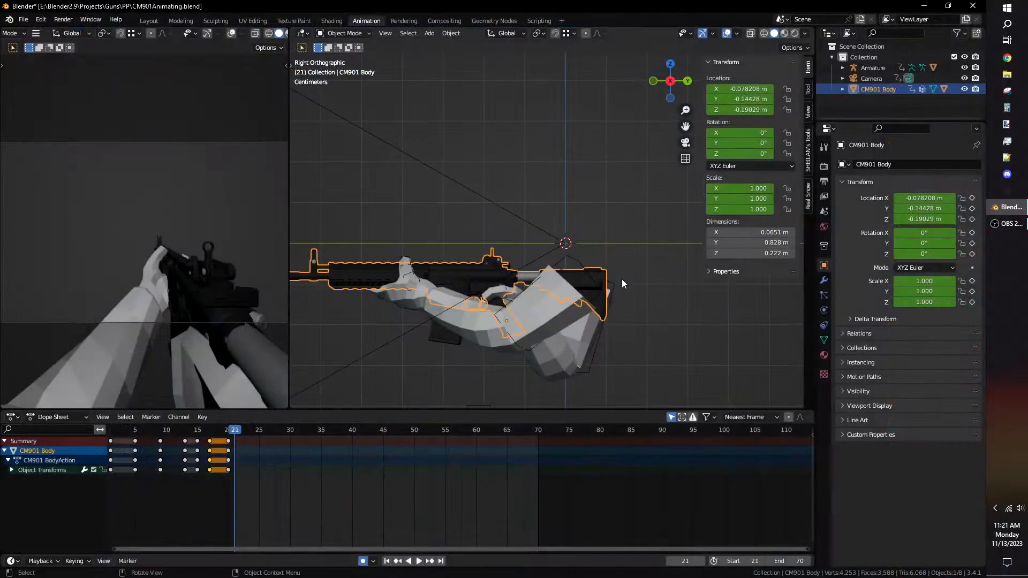
key(r)
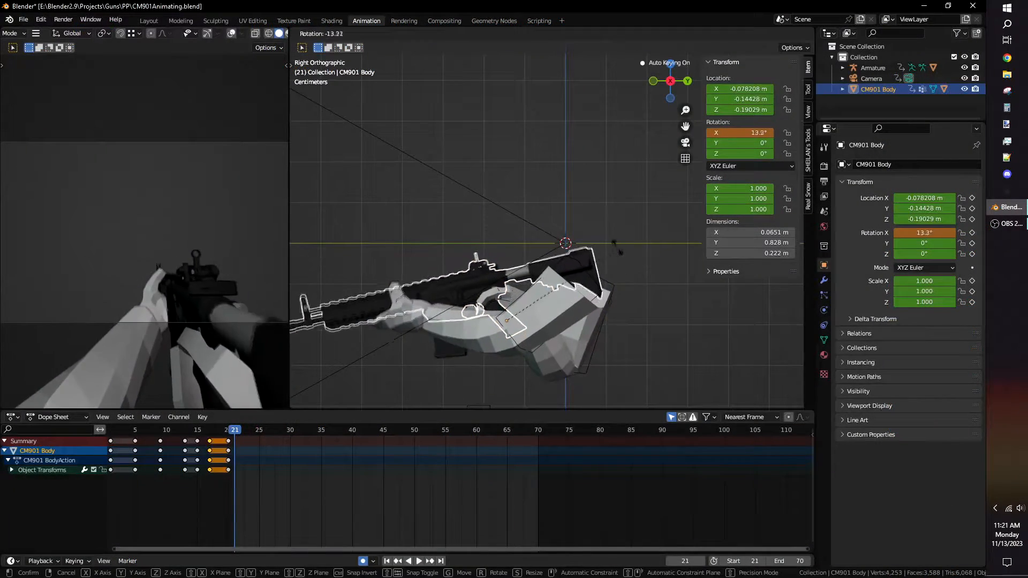
key(g)
click(618, 233)
middle_drag(619, 233, 541, 214)
Step: Rotate the CM901 Body further at frame 21 to about X 74.1°, Y 48.3° and Z 66.8°
key(r)
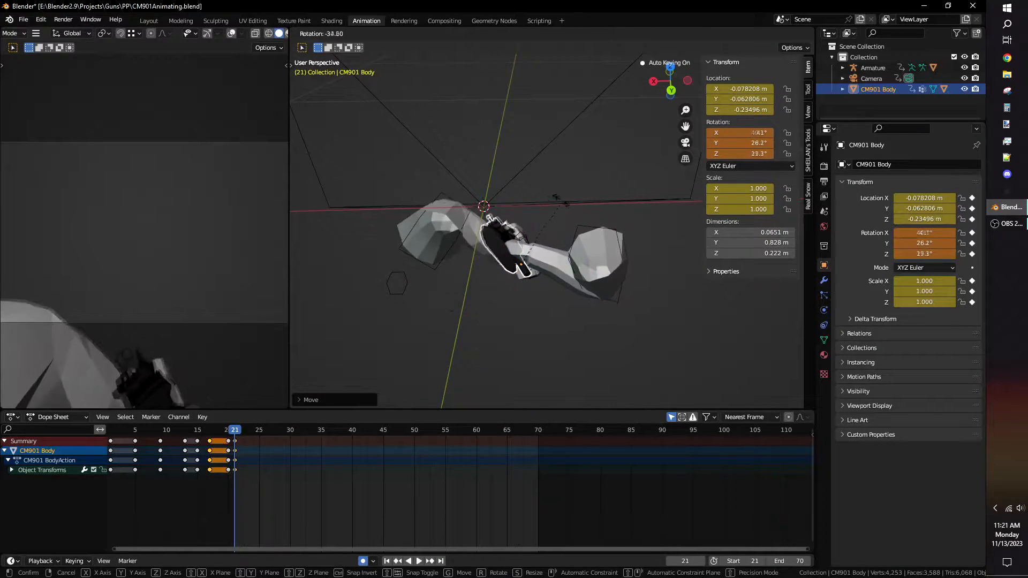
click(552, 214)
middle_drag(552, 215, 605, 216)
key(r)
click(587, 228)
Step: Move the CM901 Body to about X -0.084, Y -0.104, Z -0.191 m and rotate it to about 71.9°, 52.9°, 65°
key(g)
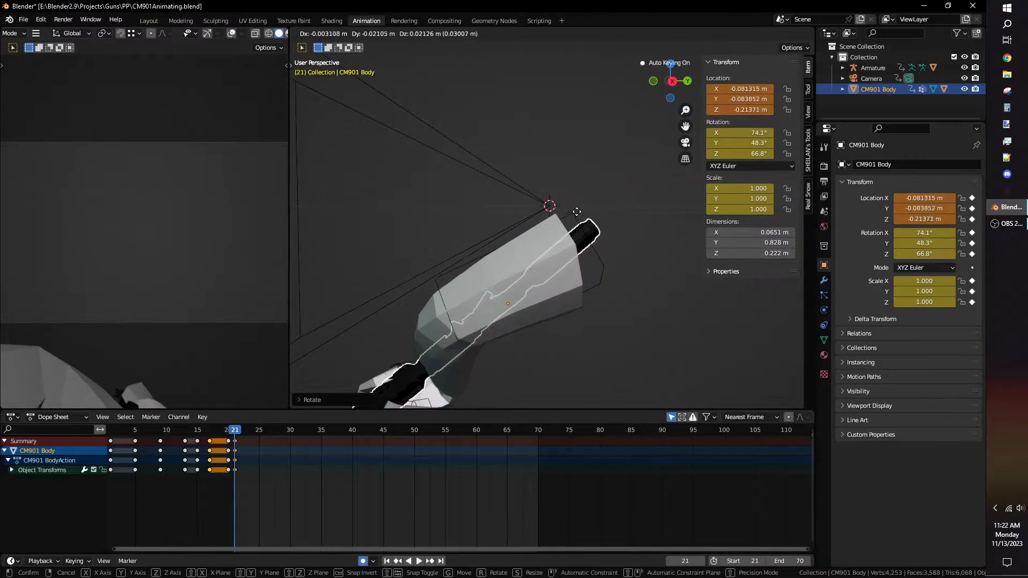
click(570, 206)
shift+middle_drag(571, 206, 597, 190)
key(r)
click(605, 201)
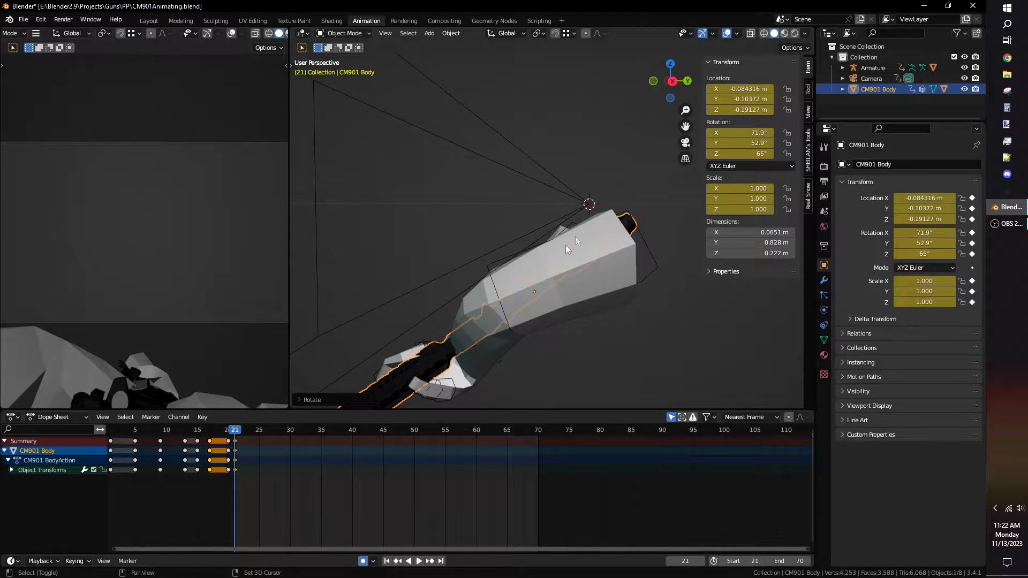
shift+middle_drag(575, 236, 607, 193)
shift+middle_drag(461, 316, 474, 298)
scroll(514, 306, down, 4)
Step: Select the armature at frame 21, enter Pose Mode and reposition the IkPole.L bone
click(556, 283)
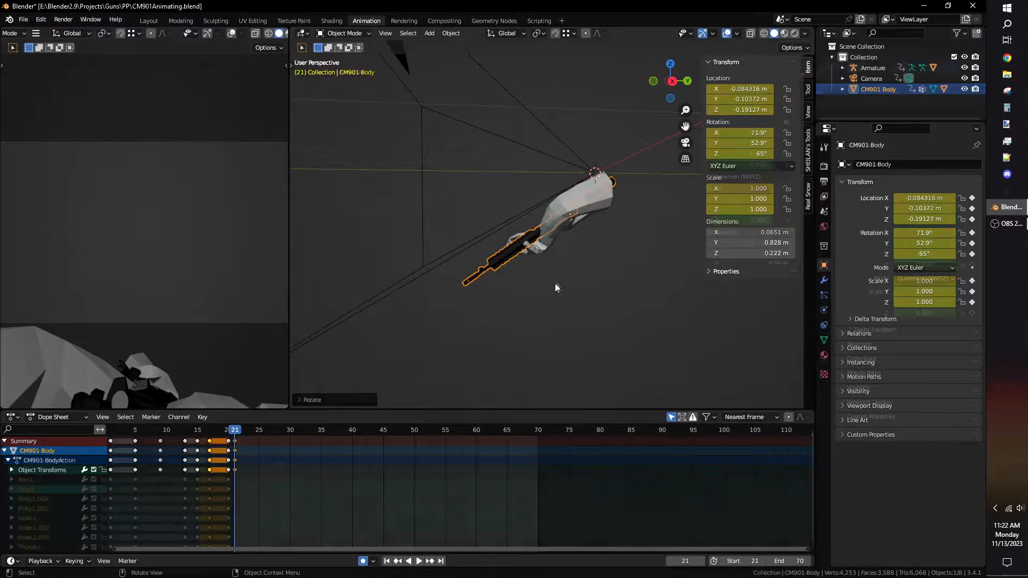
middle_drag(555, 284, 470, 310)
key(ctrl+Tab)
click(444, 277)
middle_drag(444, 276, 431, 284)
shift+middle_drag(479, 290, 496, 306)
scroll(530, 312, up, 4)
key(g)
click(538, 348)
Step: Adjust the IkPole.L bone along the Z and X axes and return to Object Mode
middle_drag(538, 348, 616, 315)
key(g)
key(z)
click(616, 273)
middle_drag(617, 273, 572, 333)
key(g)
key(x)
click(682, 300)
key(ctrl+Tab)
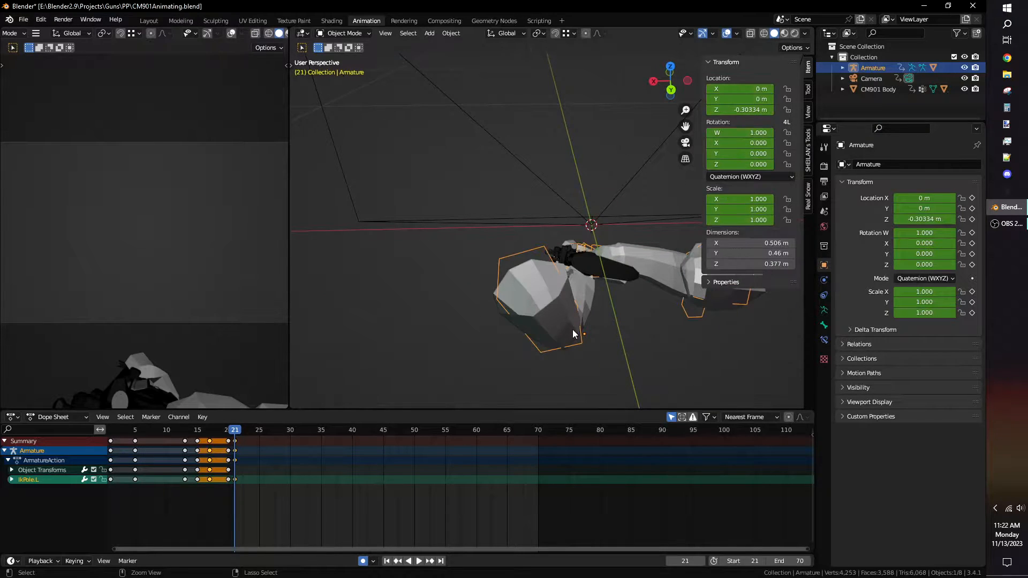
Step: Select the CM901 Body, go to frame 32 and move it to about X -0.097, Y -0.159, Z -0.146 m
drag(267, 438, 269, 439)
click(596, 265)
shift+middle_drag(597, 266, 557, 347)
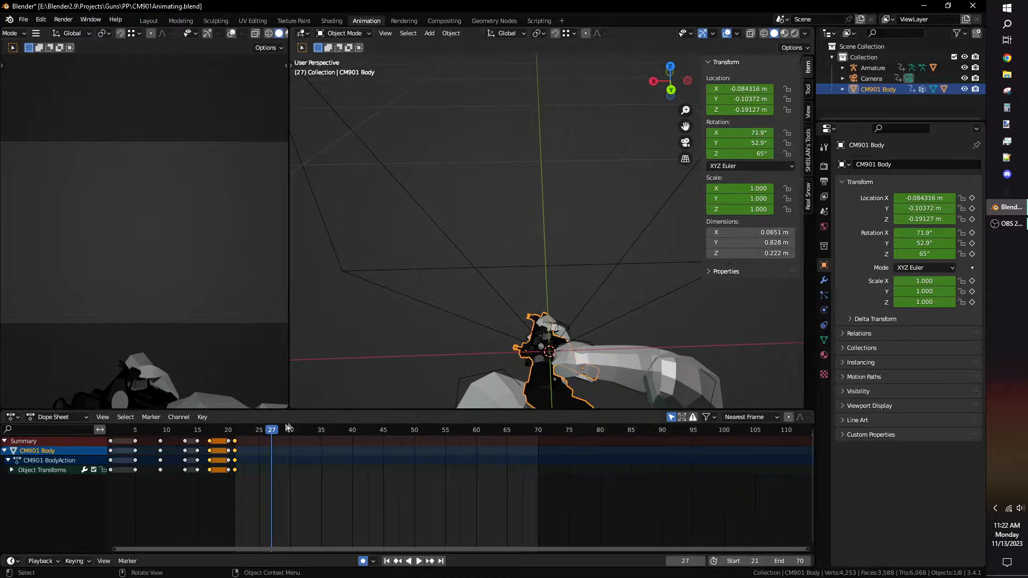
drag(247, 441, 305, 455)
middle_drag(589, 297, 471, 260)
key(g)
click(658, 291)
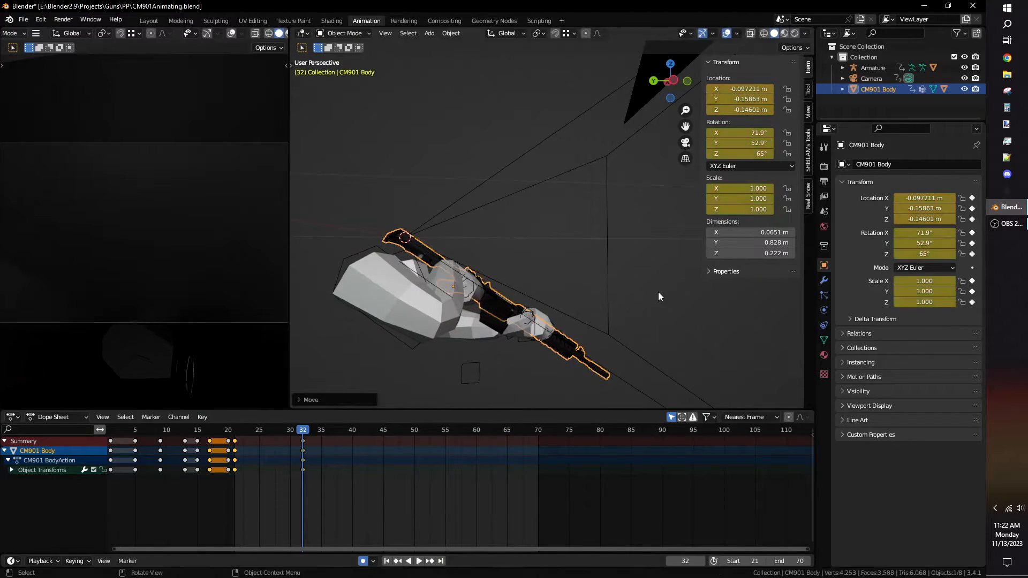
Step: Rotate the CM901 Body at frame 32 to about -33.3°, 78.8°, -1.84° and move it to about X -0.073, Y -0.223, Z -0.128 m
key(r)
key(z)
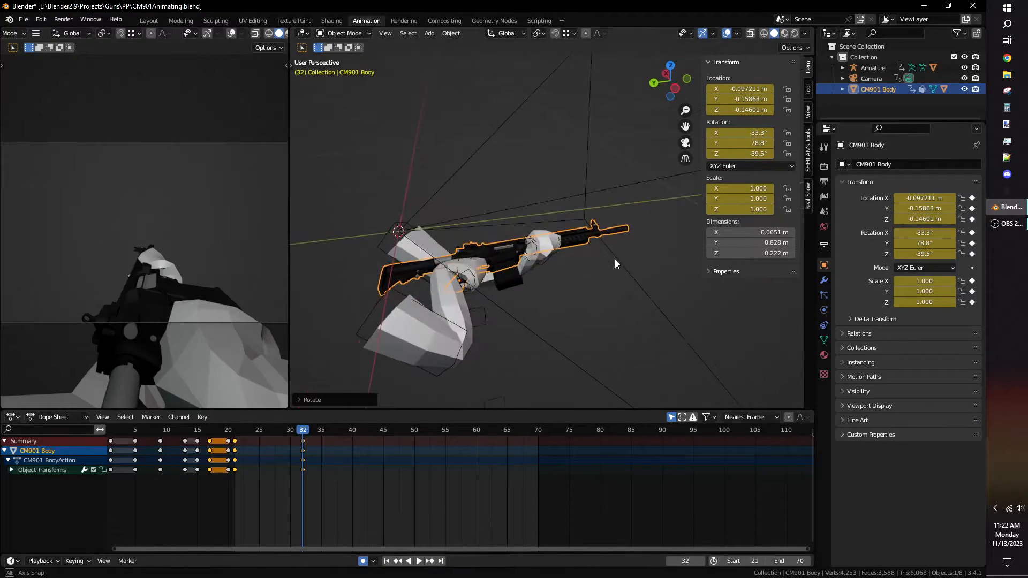
click(519, 234)
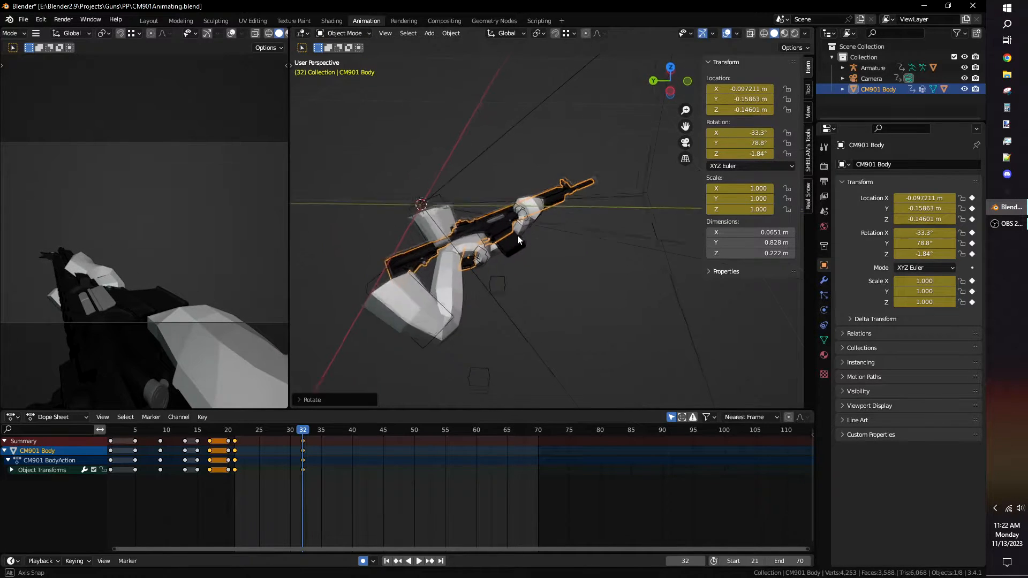
key(g)
click(534, 223)
middle_drag(535, 224, 608, 211)
key(g)
click(520, 211)
scroll(171, 243, down, 3)
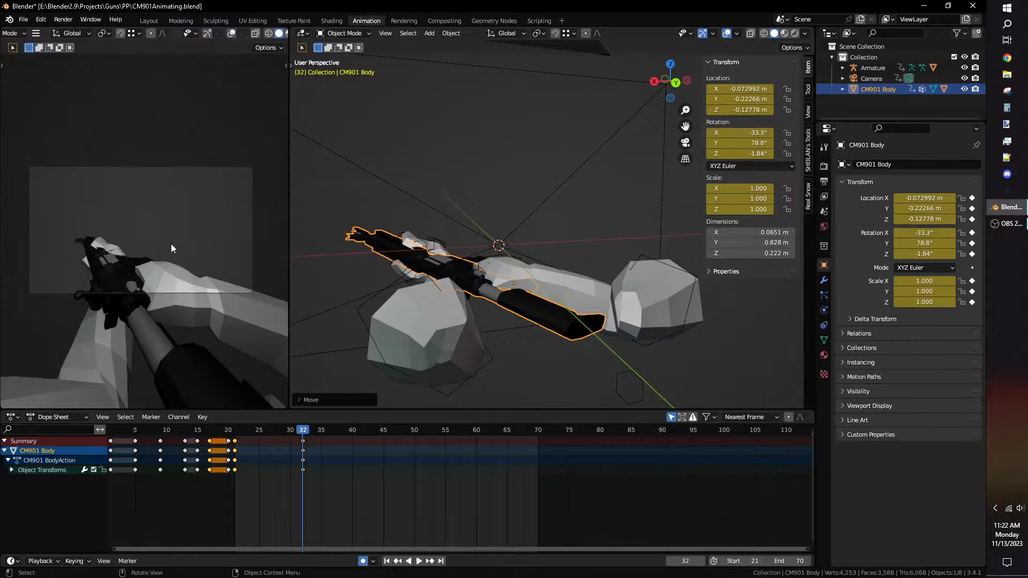
middle_drag(458, 284, 475, 314)
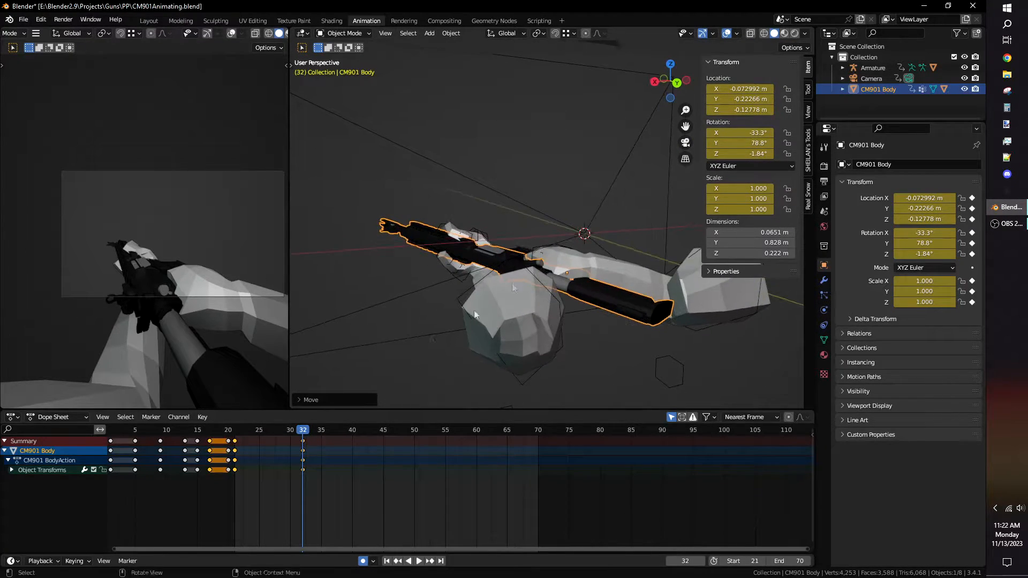
Step: Play the rifle's raising motion from frame 21
drag(303, 432, 234, 440)
key(space)
key(space)
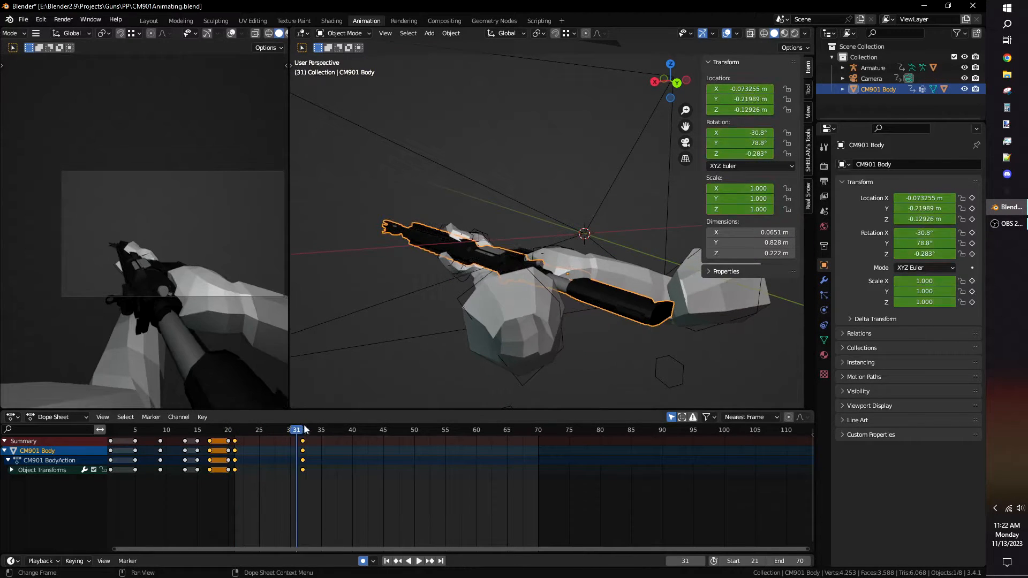
Step: Retime the CM901 Body's raised-pose keyframe to frame 31 and scrub through the motion
mouse_move(298, 435)
mouse_down()
mouse_move(317, 440)
mouse_move(229, 439)
mouse_move(314, 433)
mouse_up()
key(g)
click(311, 440)
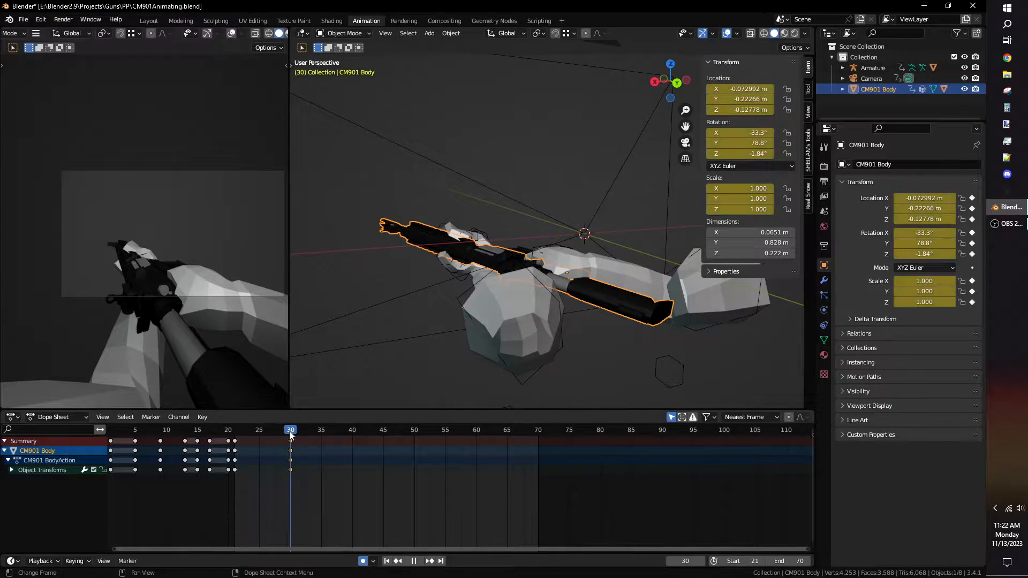
click(315, 441)
drag(288, 433, 297, 459)
Step: Select all objects, duplicate their frame 20 keyframes to frame 70, and play the animation from frame 21
key(a)
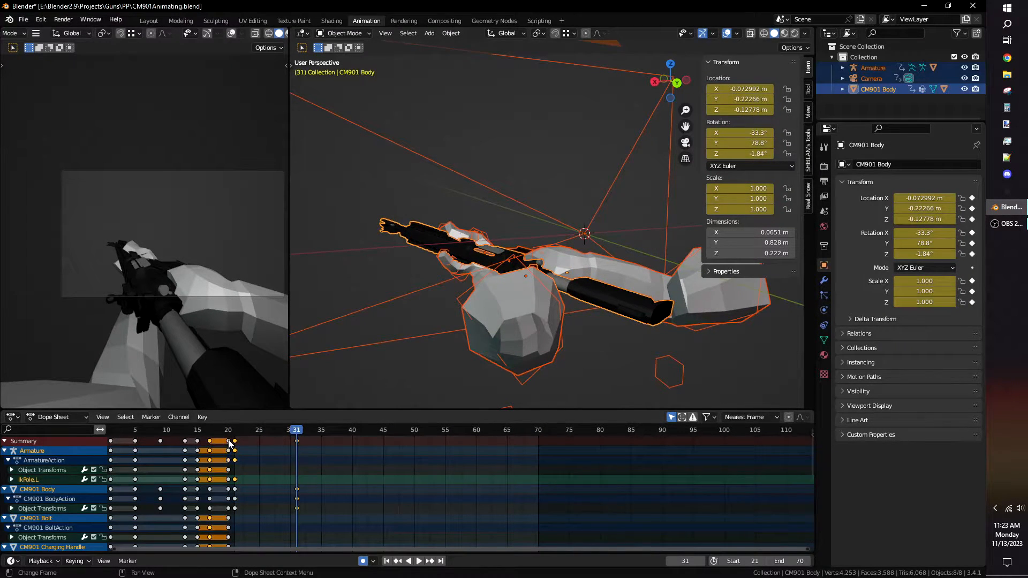
click(229, 442)
key(shift+d)
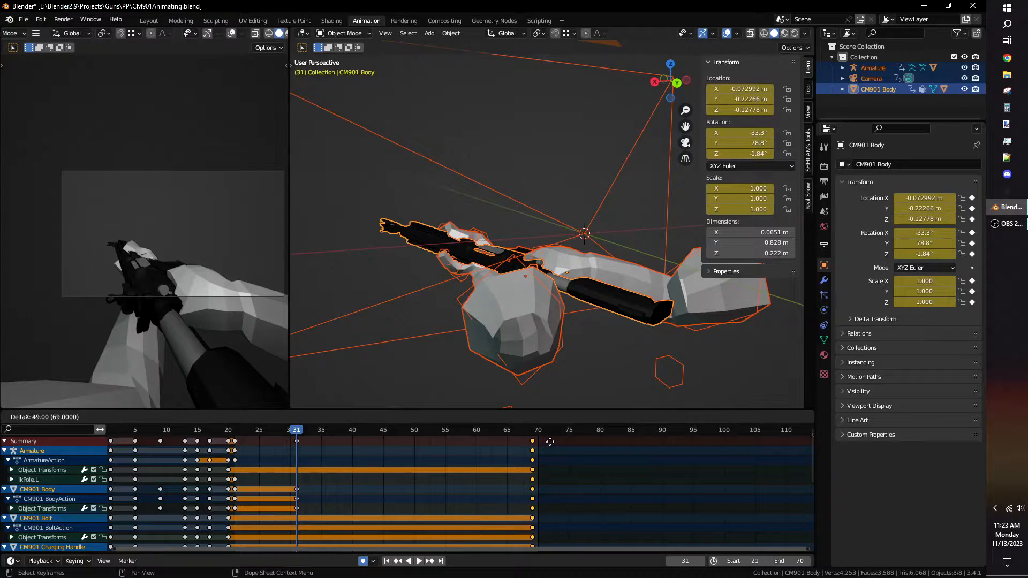
click(555, 445)
drag(298, 431, 239, 443)
key(space)
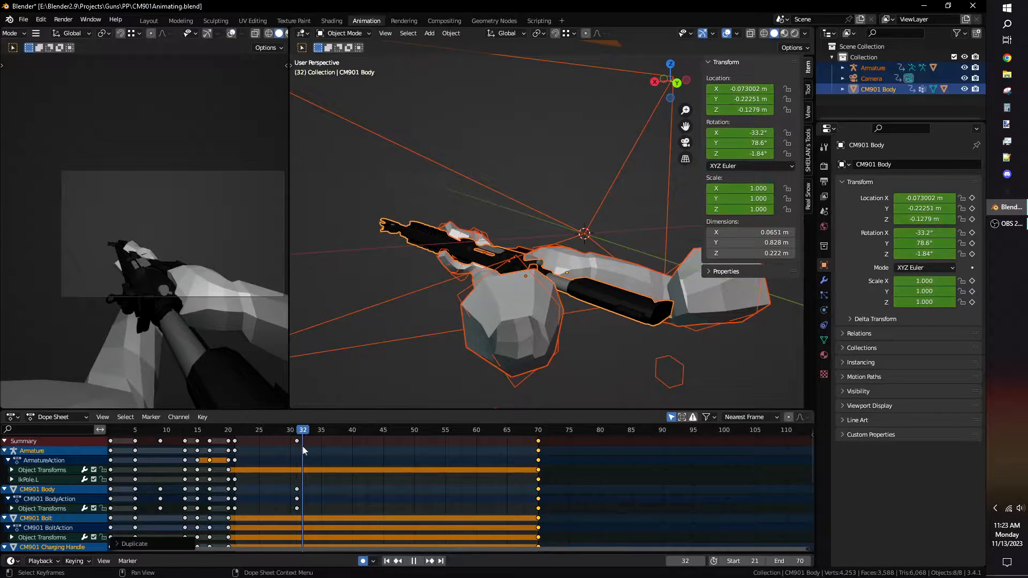
drag(324, 451, 298, 454)
Step: Set the transform orientation to Local and activate the Move tool for the CM901 Body
middle_drag(448, 322, 596, 346)
click(596, 284)
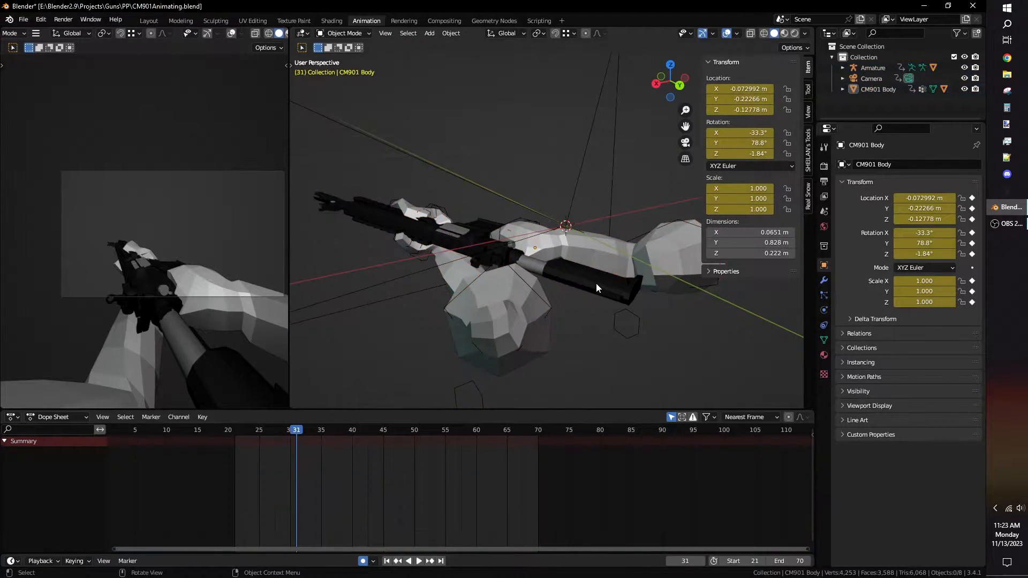
click(513, 34)
middle_drag(556, 133, 551, 266)
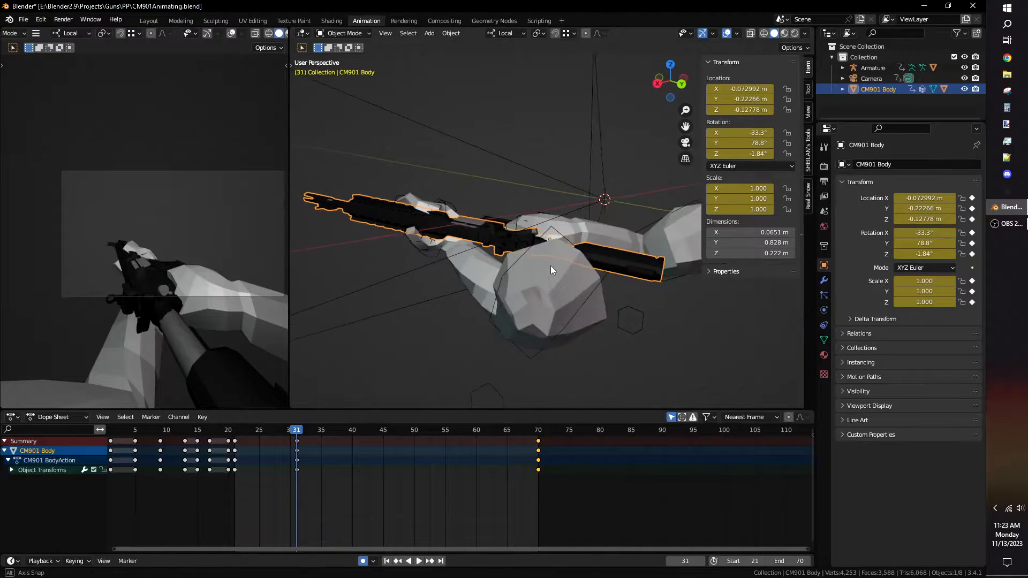
key(shift+space)
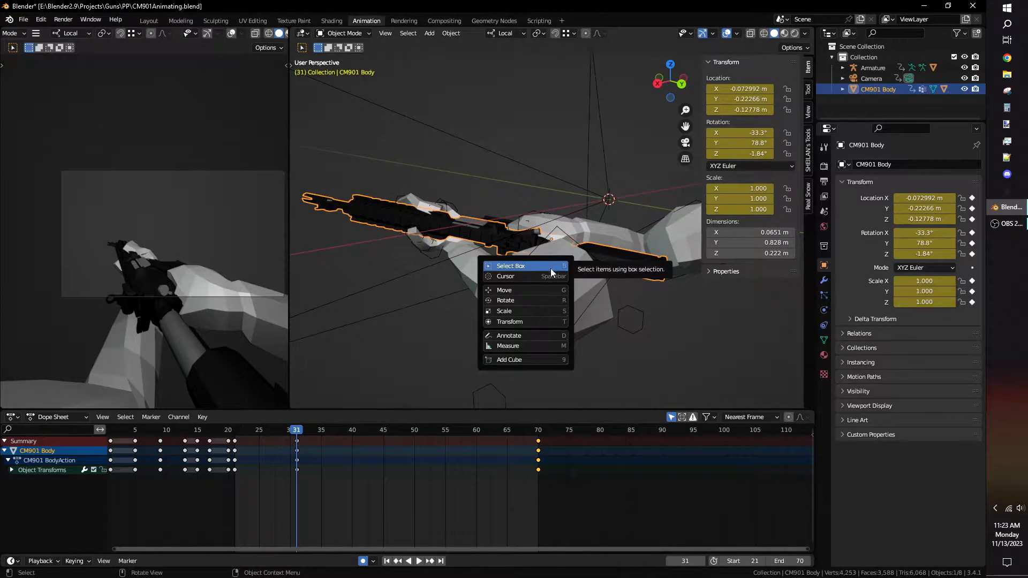
click(509, 294)
mouse_move(580, 291)
middle_down()
mouse_move(535, 256)
mouse_move(548, 301)
mouse_move(564, 301)
mouse_move(567, 284)
middle_up()
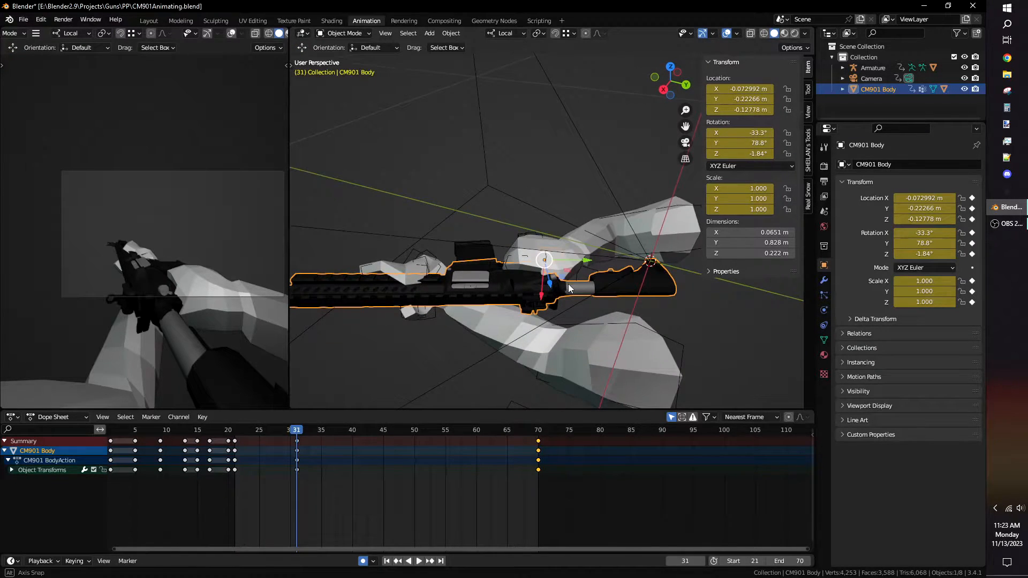
Step: Go to frame 35 and move the CM901 Body slightly backward along its local Y axis
drag(299, 437, 322, 446)
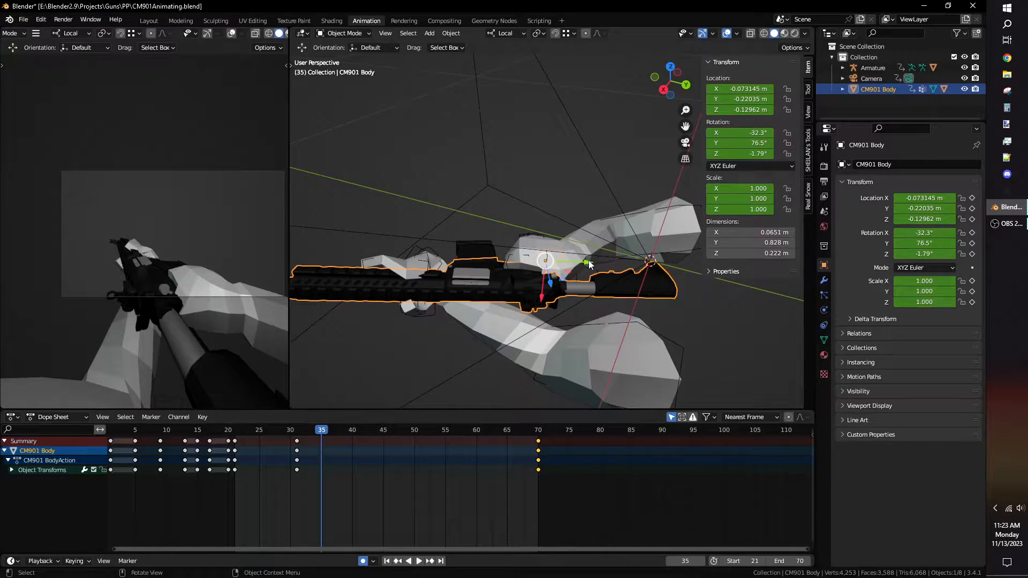
drag(584, 266, 595, 264)
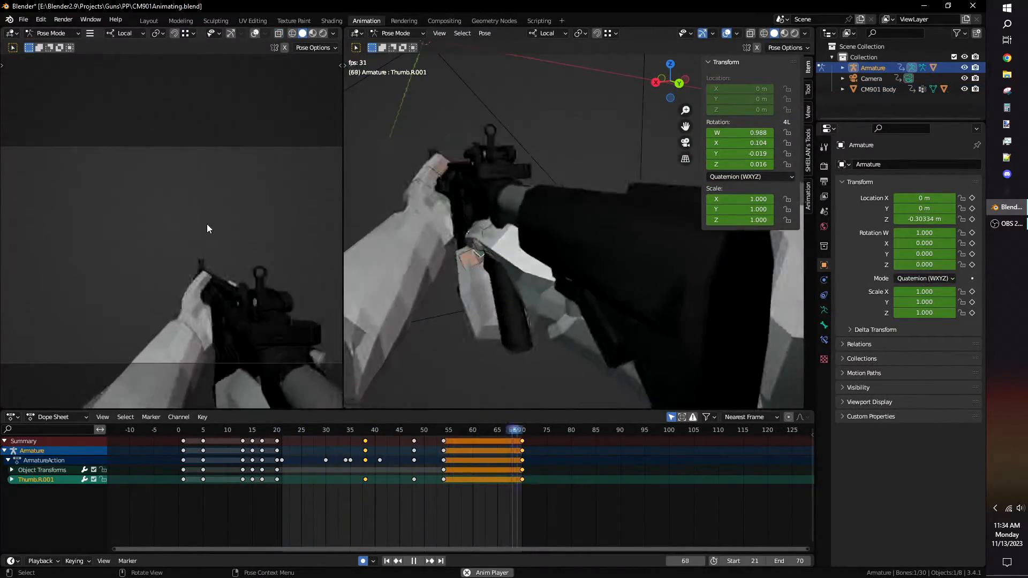
Step: Go to frame 100 and rotate the CM901 Body about its Z axis and move it into a pose held across the view
key(space)
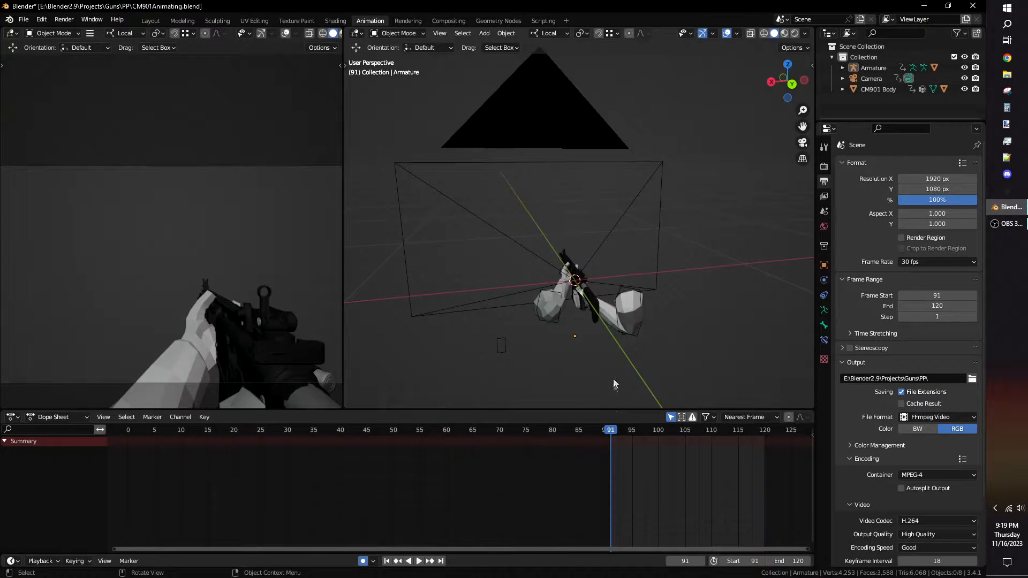
click(596, 313)
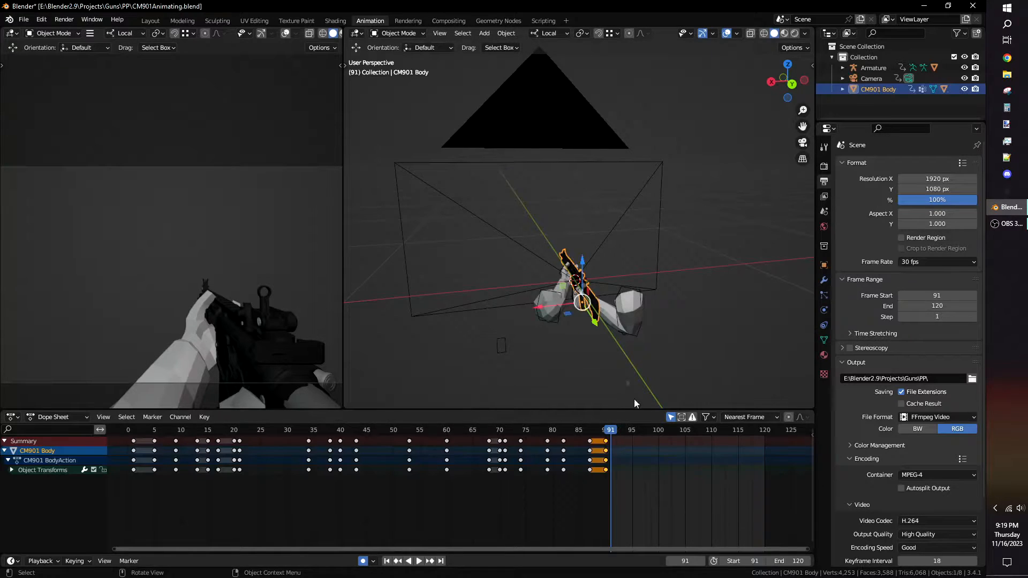
drag(608, 439, 654, 436)
middle_drag(635, 332, 620, 301)
scroll(611, 303, up, 5)
key(r)
key(z)
key(z)
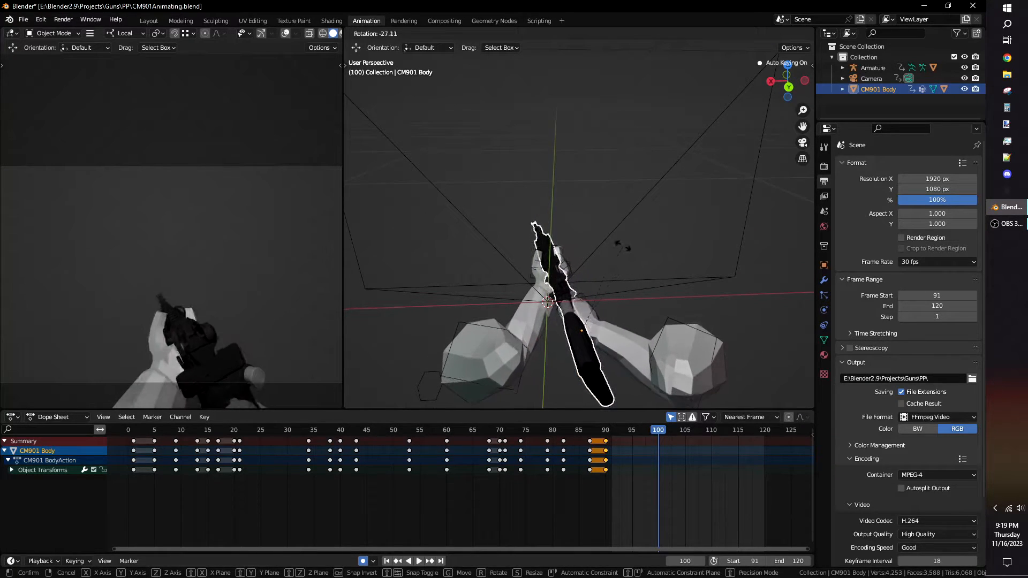
click(550, 244)
middle_drag(557, 245, 611, 267)
key(g)
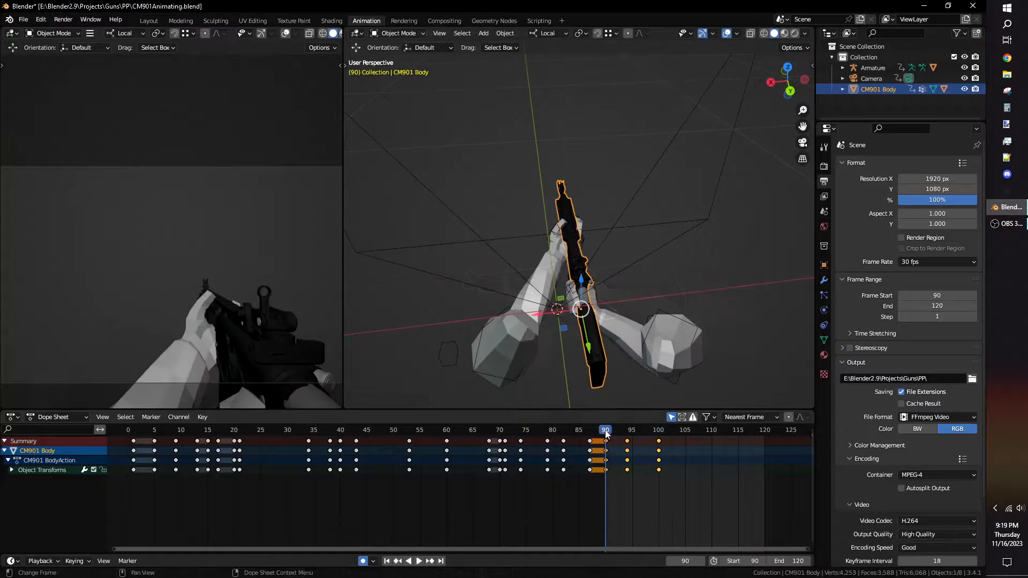
Step: Review the motion from frame 90 and duplicate the CM901 Body's frame 100 keyframe to frame 120
drag(606, 432, 661, 443)
click(659, 442)
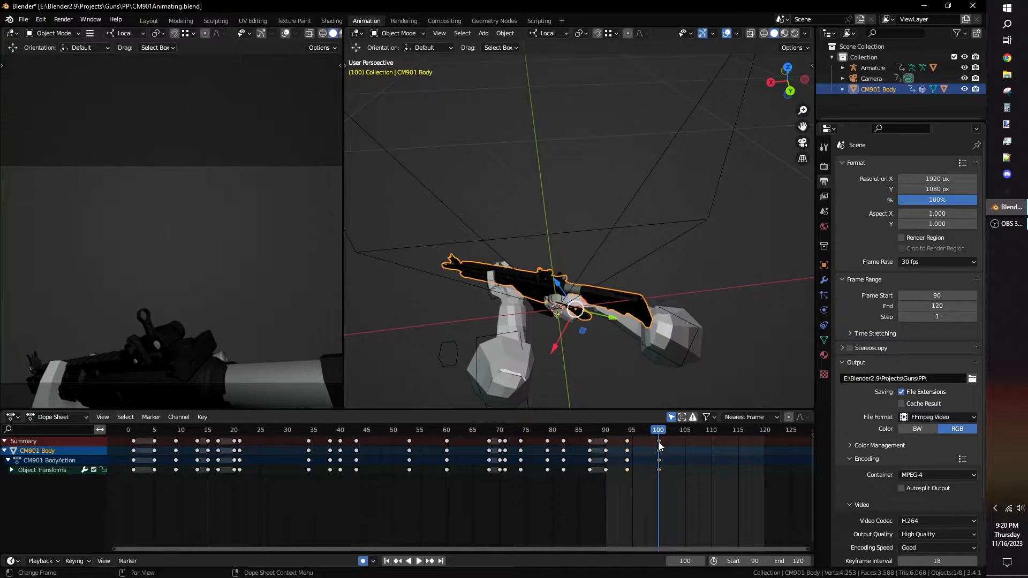
key(g)
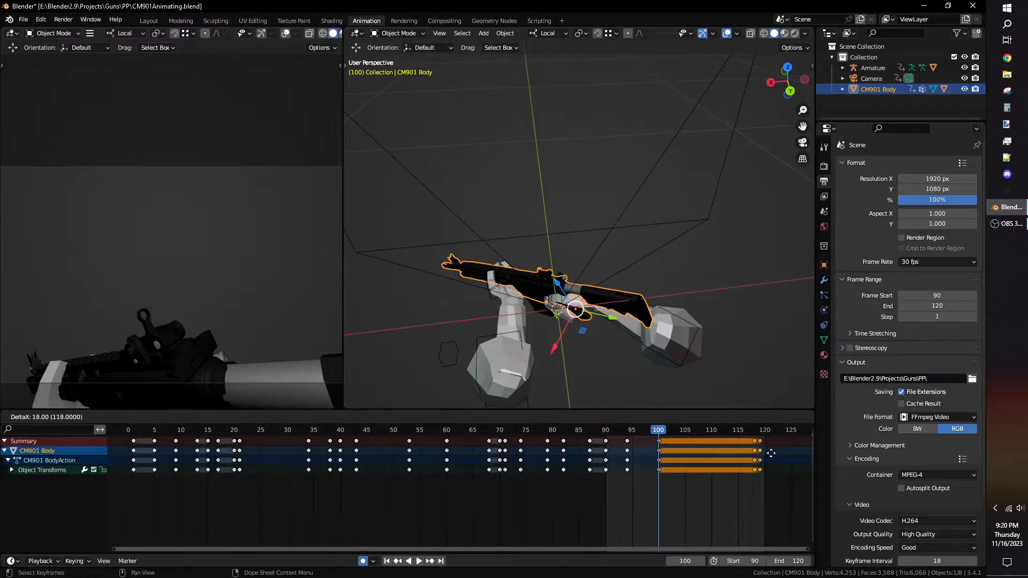
click(777, 454)
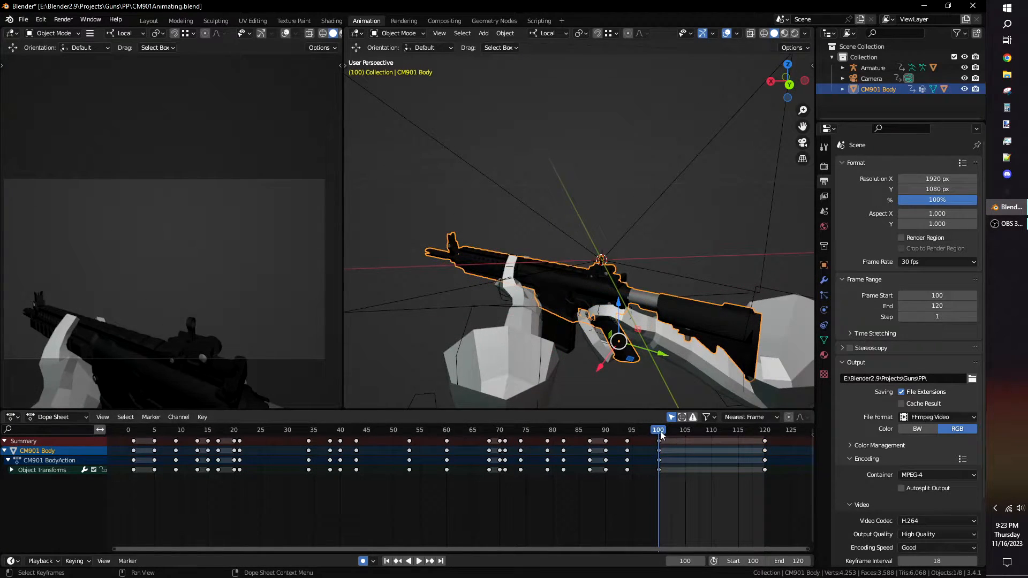
Step: At frame 110, move the CM901 Body sideways and tilt it slightly, and play back the motion
key(space)
key(space)
key(g)
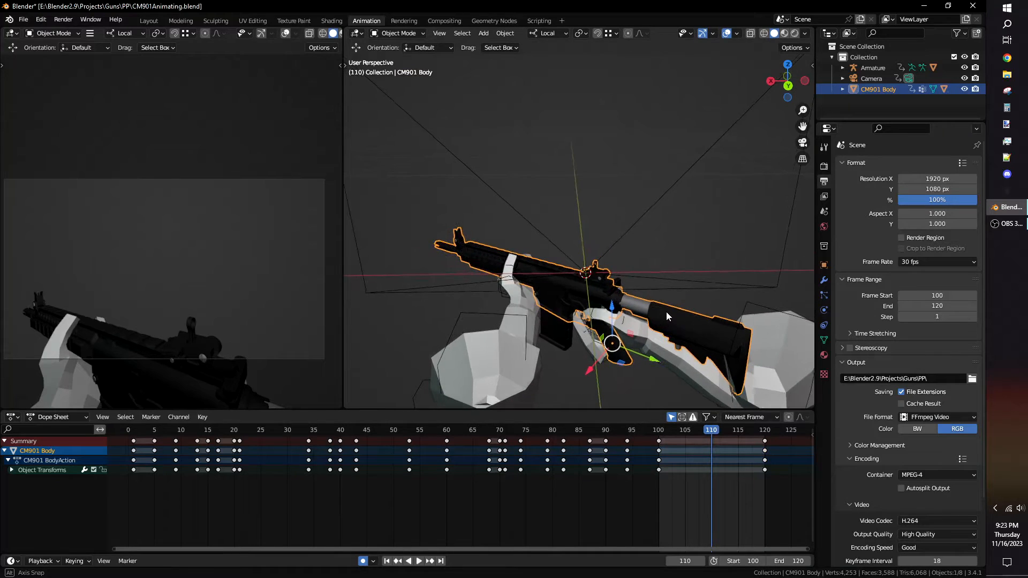
click(695, 310)
key(r)
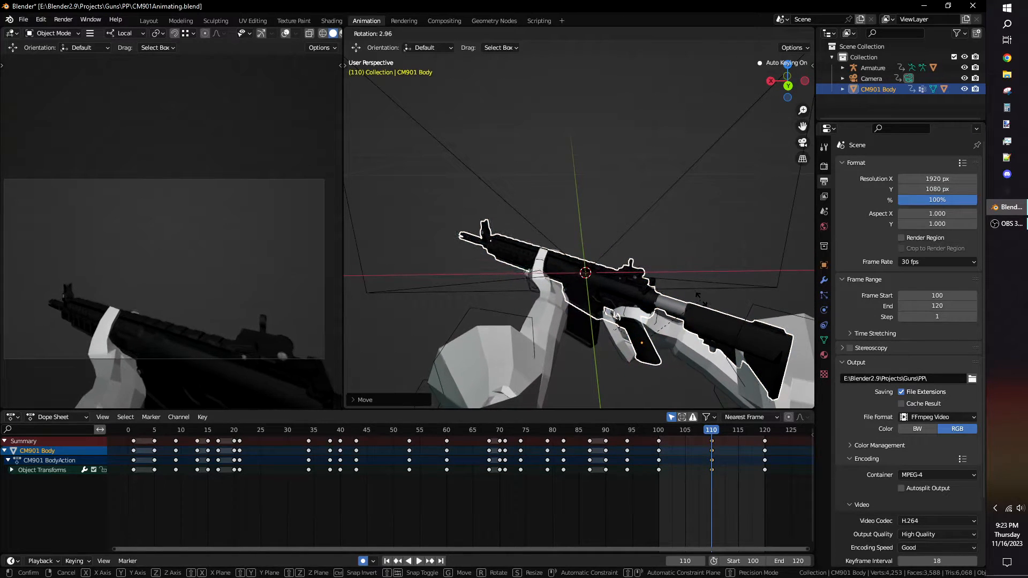
click(702, 306)
key(r)
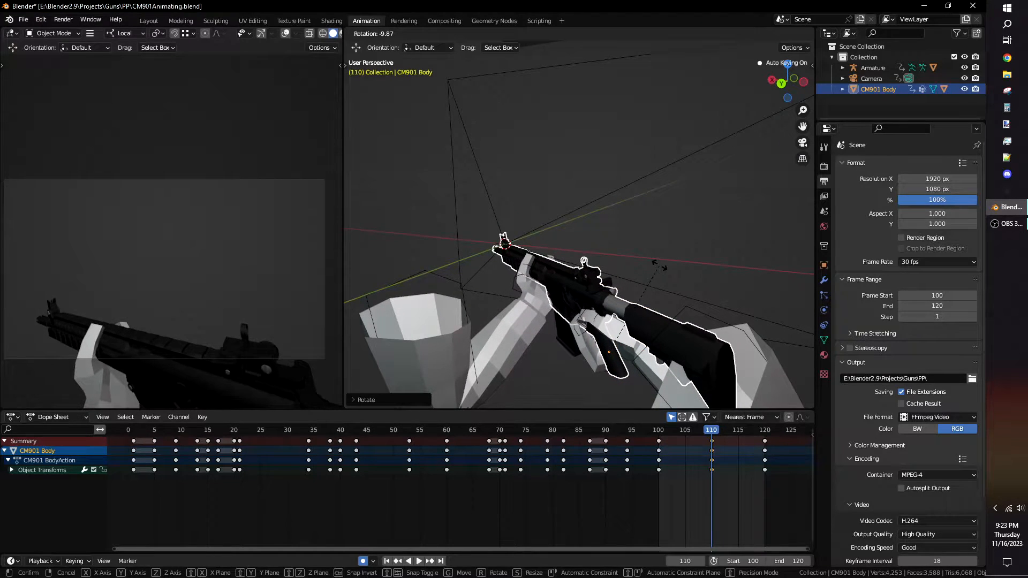
click(677, 410)
key(space)
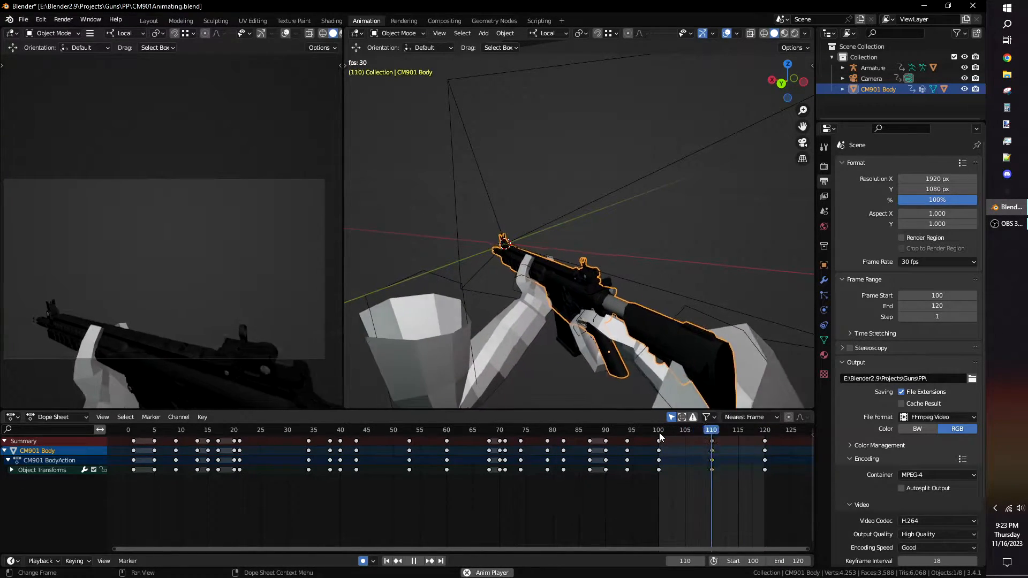
key(space)
Step: At frame 105, nudge and slightly rotate the CM901 Body, duplicate that keyframe to frame 115, and play the loop
click(685, 432)
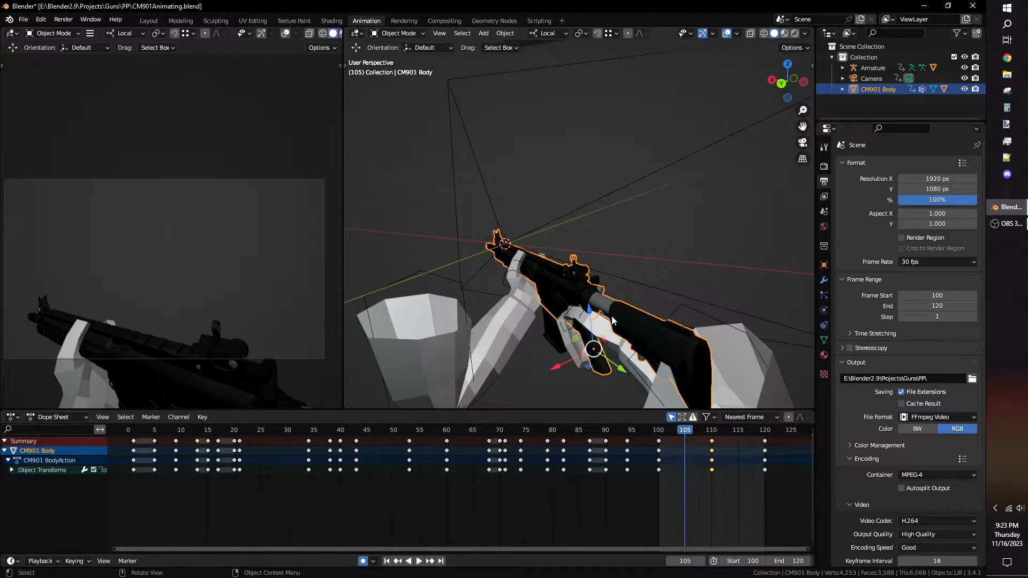
middle_drag(613, 317, 638, 302)
key(g)
click(639, 307)
key(r)
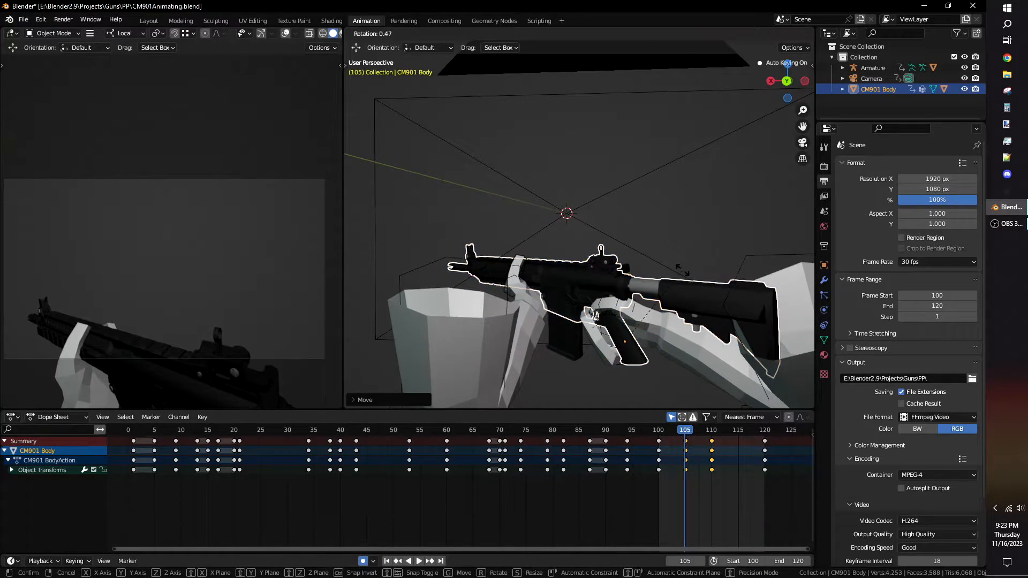
click(641, 309)
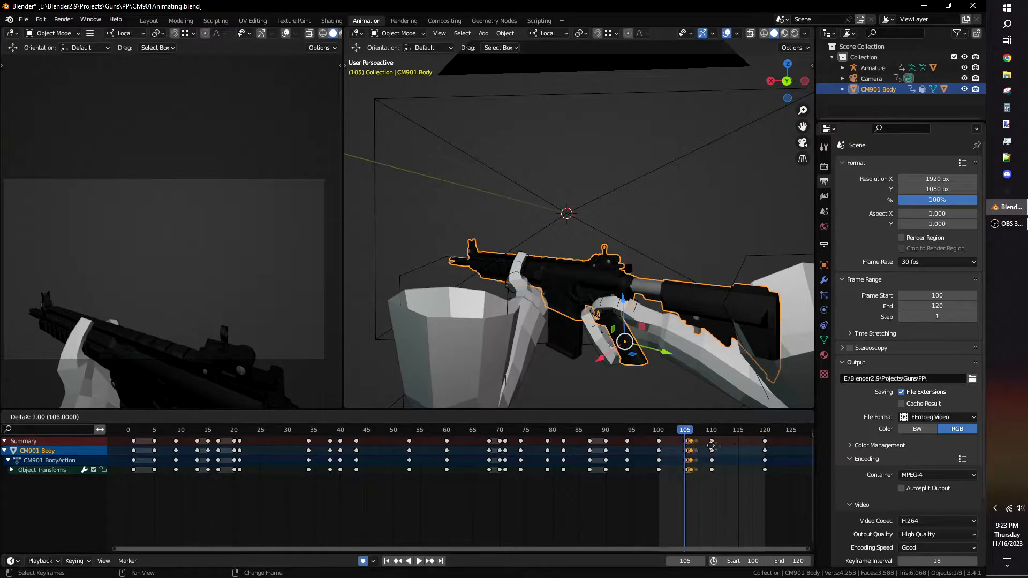
click(752, 453)
key(space)
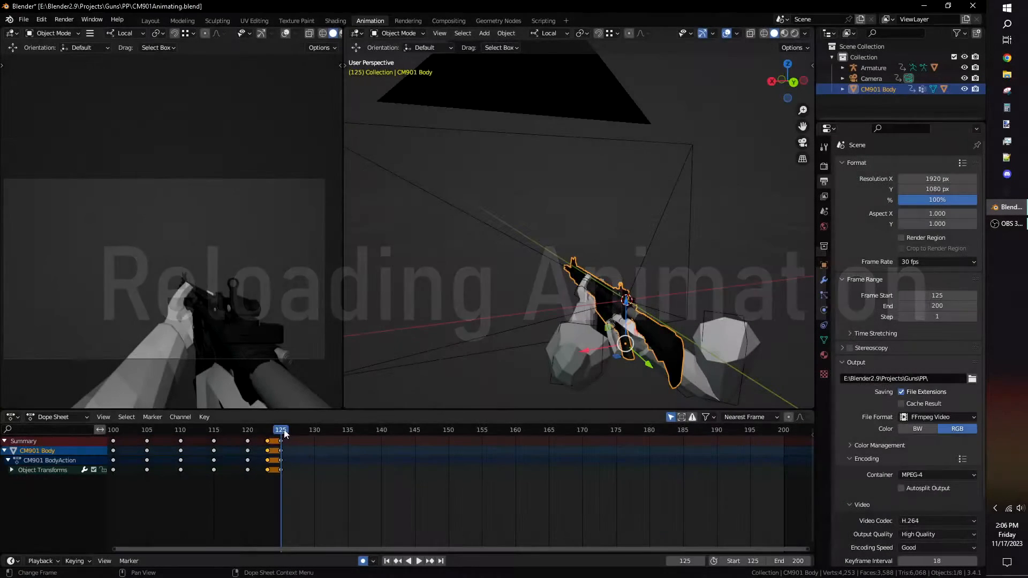
Step: Duplicate the frame 125 keyframes of all objects to frame 200 as the end pose of the reload
click(281, 441)
key(shift+d)
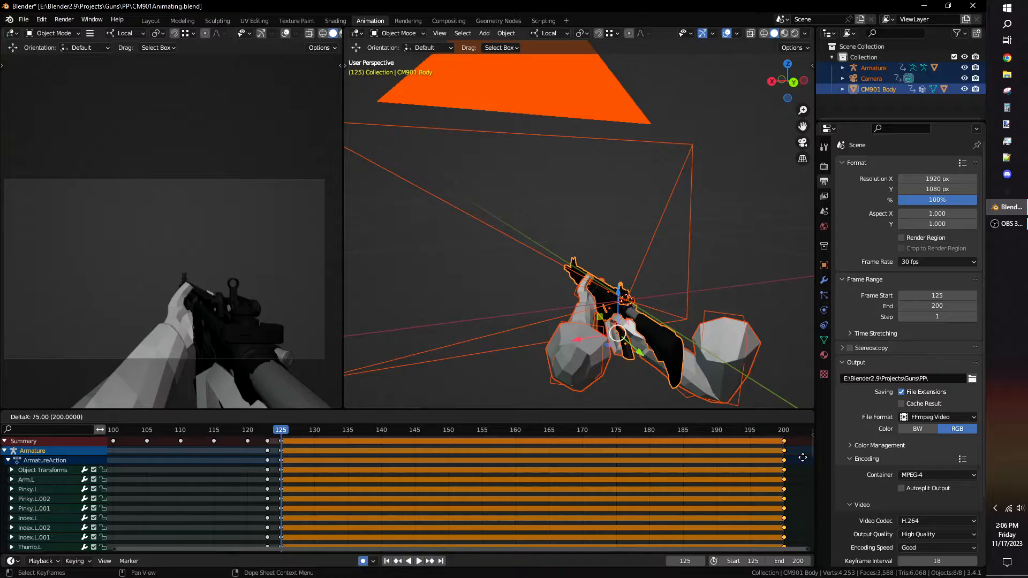
click(803, 457)
Step: Select the CM901 Body, move and rotate it into a raised reload pose at frame 138, and play the motion
click(662, 358)
middle_drag(662, 358, 712, 354)
mouse_move(622, 321)
mouse_down()
mouse_move(620, 305)
mouse_move(616, 324)
mouse_up()
key(r)
click(632, 322)
middle_drag(616, 332, 503, 343)
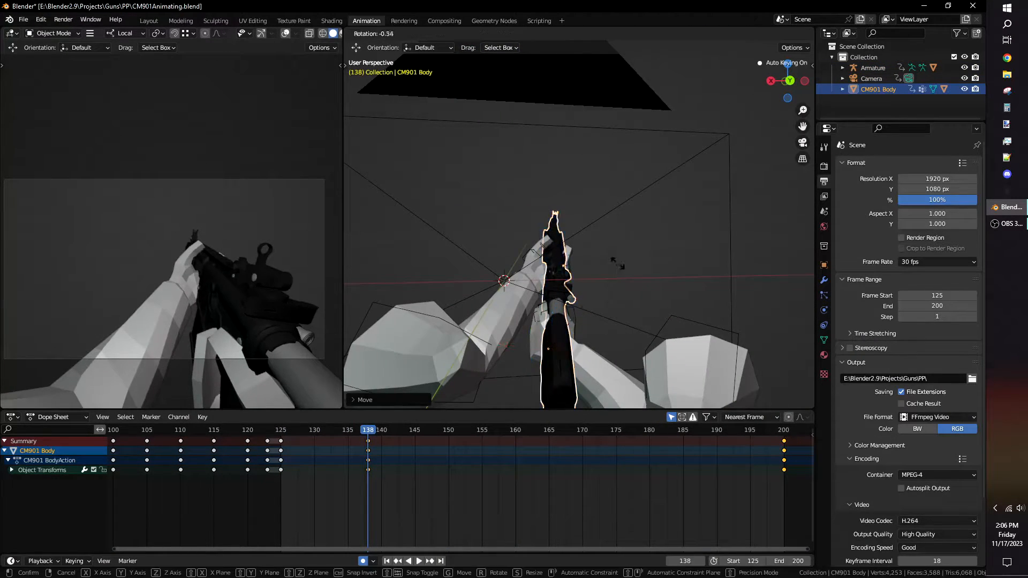
key(space)
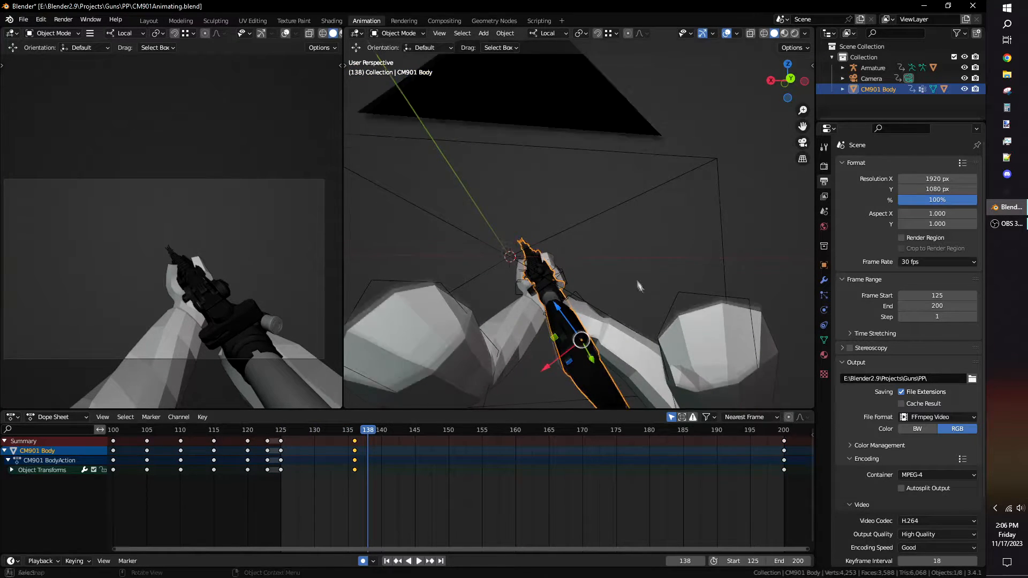
Step: Roll the CM901 Body about its local Y axis at frame 138, and roll and move it at frame 141
key(r)
key(y)
mouse_move(381, 436)
mouse_down()
mouse_move(281, 448)
mouse_move(389, 438)
mouse_up()
key(r)
key(y)
click(643, 322)
key(g)
click(636, 317)
Step: Retime the CM901 Body's frame 141 keyframe to frame 143 and preview the motion
click(389, 442)
mouse_move(388, 441)
mouse_down()
mouse_move(402, 441)
mouse_move(368, 442)
mouse_move(404, 450)
mouse_up()
key(space)
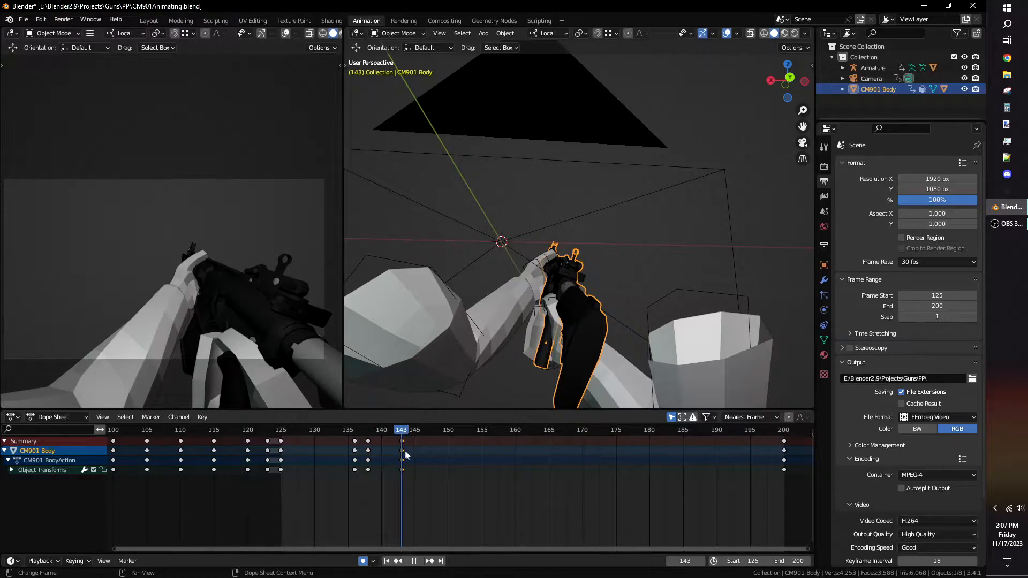
key(space)
Step: Adjust the CM901 Body's position and rotation at frame 143 and play the opening of the reload
key(g)
middle_drag(583, 284, 688, 292)
key(r)
click(676, 305)
drag(401, 432, 348, 452)
key(space)
key(space)
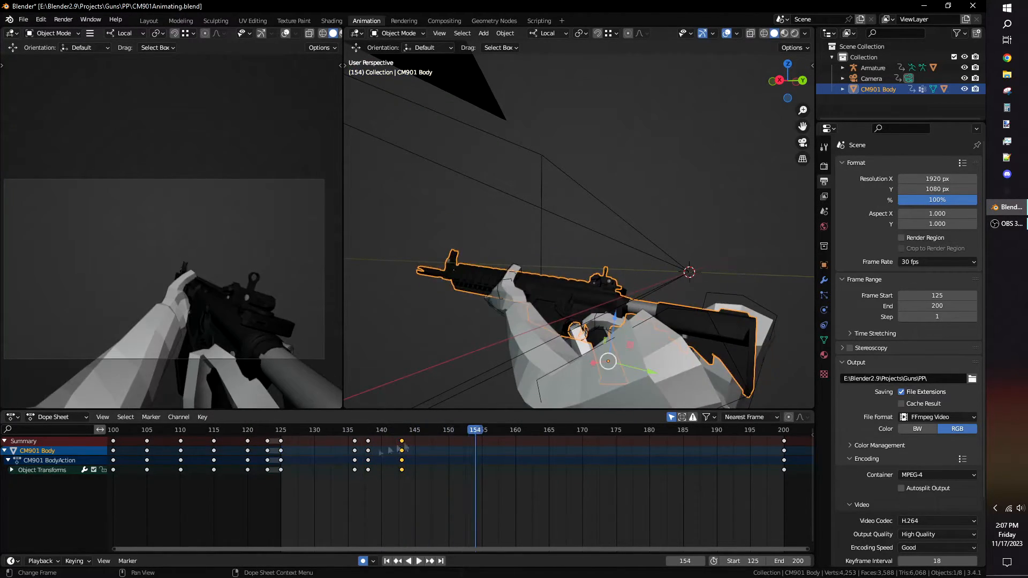
Step: Keyframe a shifted CM901 Body pose at frame 149 and review the reload motion from frame 125
click(663, 303)
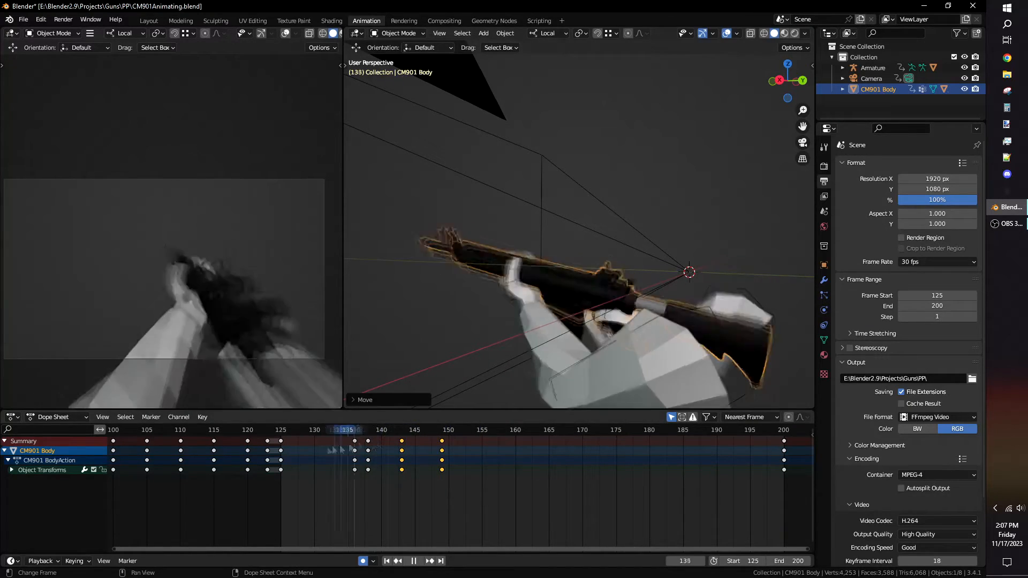
key(space)
drag(401, 459, 456, 451)
click(284, 451)
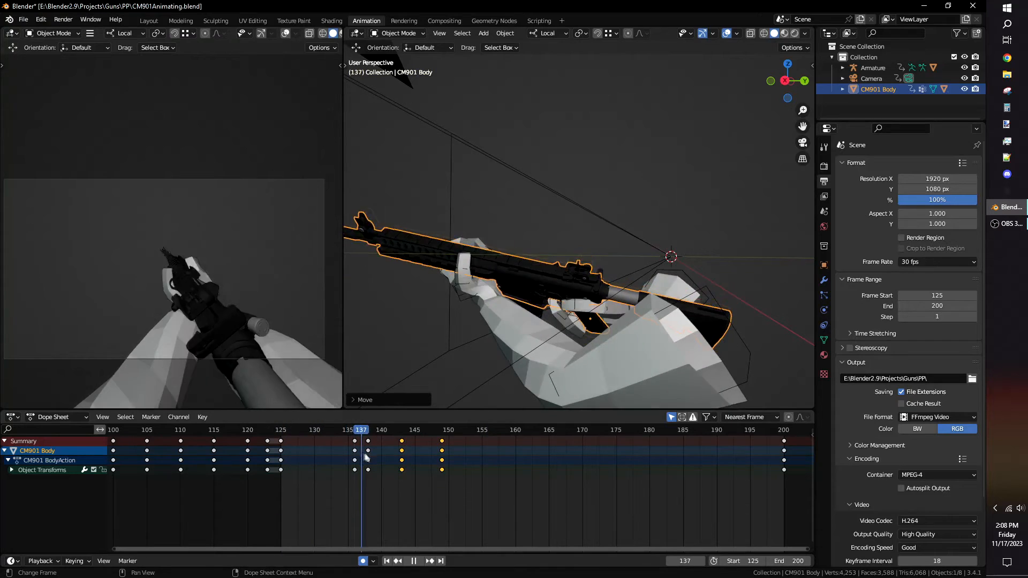
Step: Refine the CM901 Body's rotation and position at frame 143 and scrub through the motion again
key(space)
middle_drag(536, 241, 578, 252)
key(r)
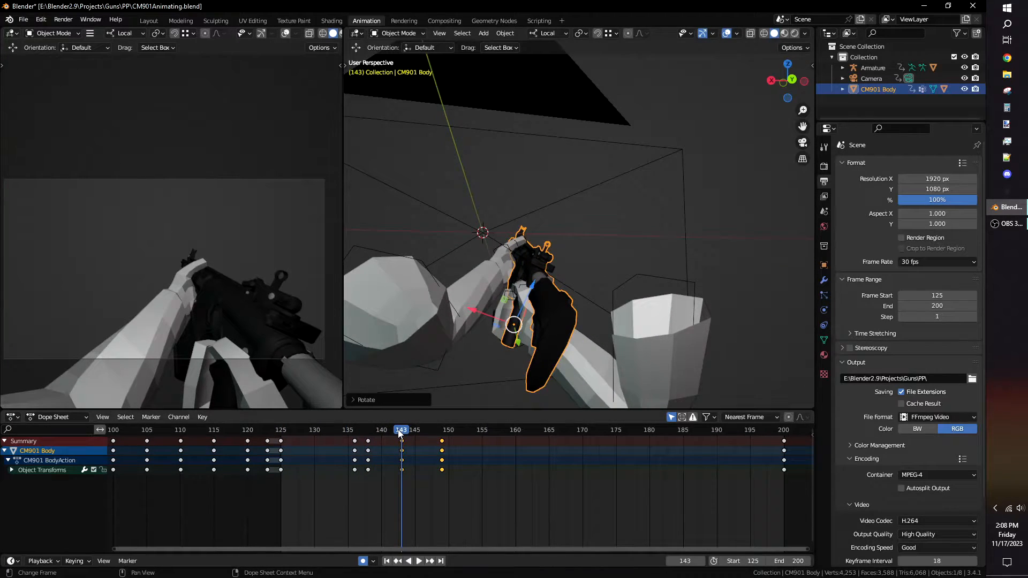
click(534, 318)
key(r)
middle_drag(533, 318, 651, 254)
key(g)
key(space)
click(347, 436)
mouse_move(347, 439)
mouse_down()
mouse_move(404, 454)
mouse_move(281, 468)
mouse_move(348, 446)
mouse_move(324, 459)
mouse_move(341, 444)
mouse_up()
drag(340, 440, 375, 443)
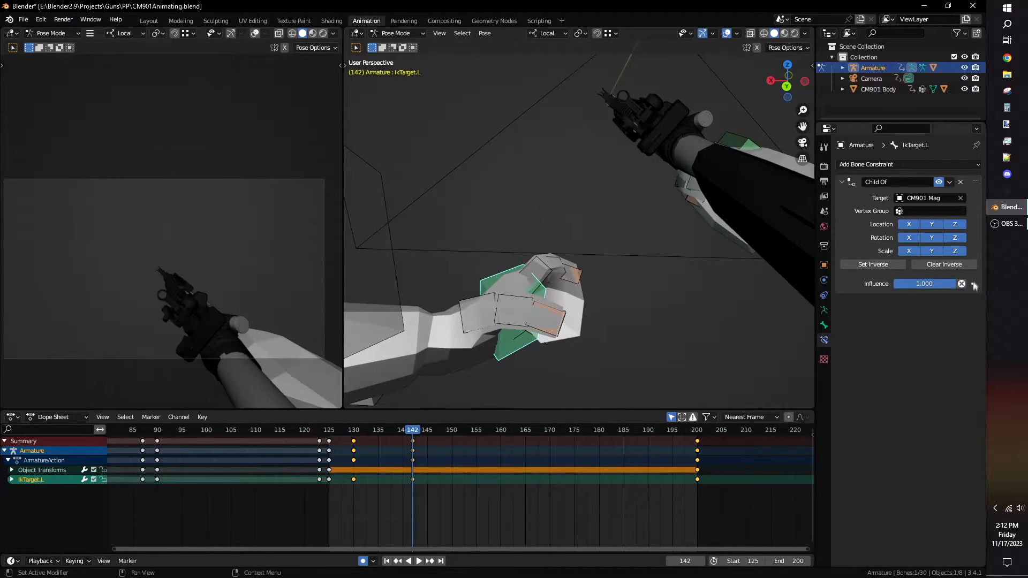
Step: Keyframe the IkTarget.L bone's Child Of influence at 1.000 on frame 142 and 0.000 on frame 143, and check the hand-off
click(419, 432)
key(i)
click(501, 438)
drag(929, 284, 868, 284)
click(415, 434)
key(n)
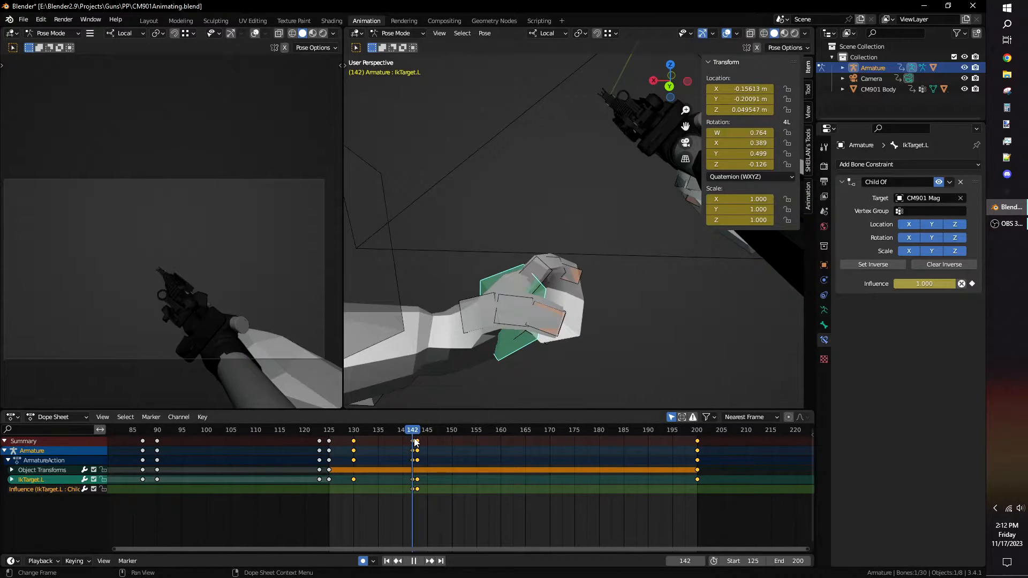
click(416, 441)
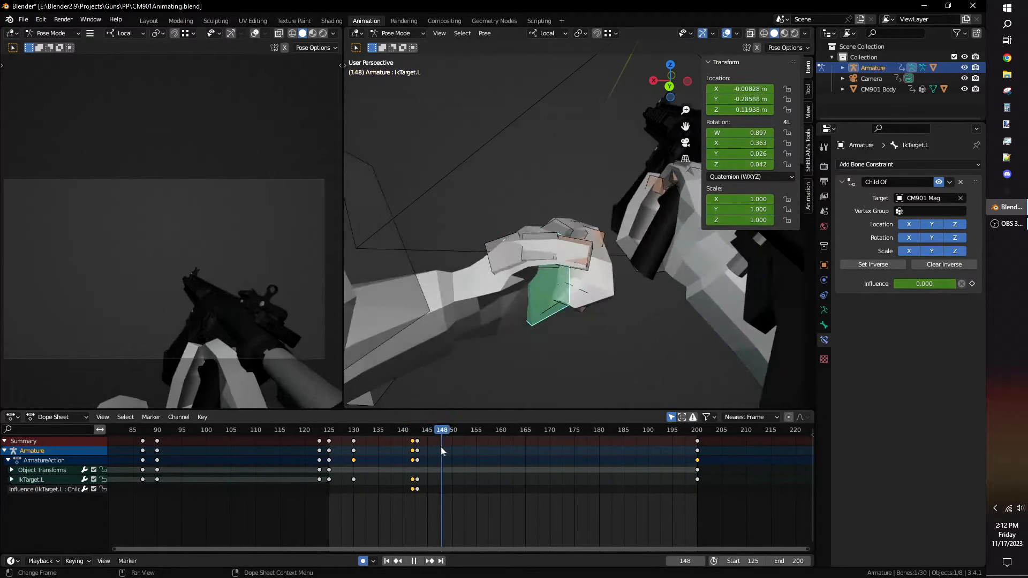
key(space)
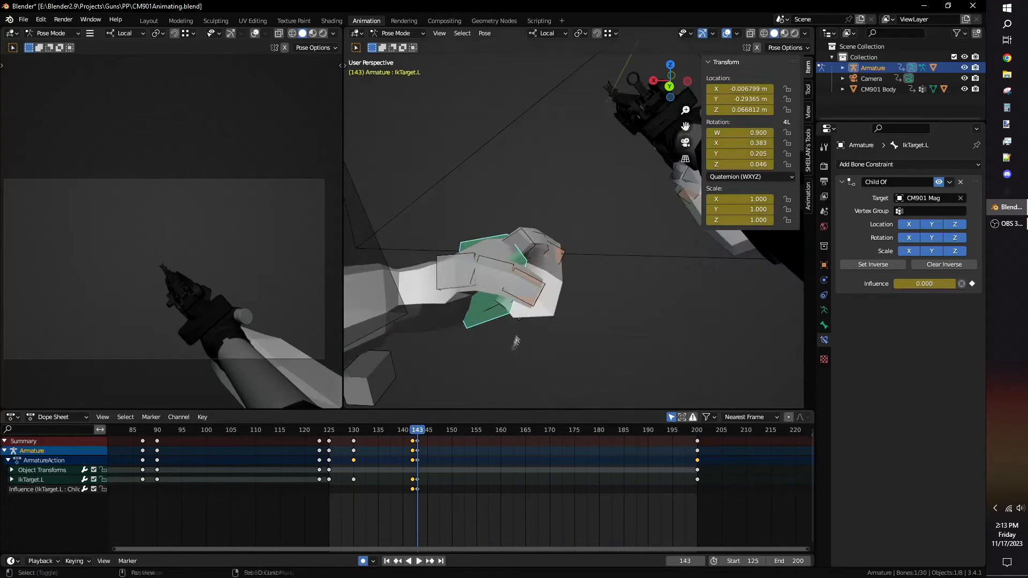
Step: Select the CM901 Mag, insert transform keyframes for its removal, and delete its extra keyframe at frame 143
middle_drag(516, 341, 419, 438)
click(635, 223)
key(space)
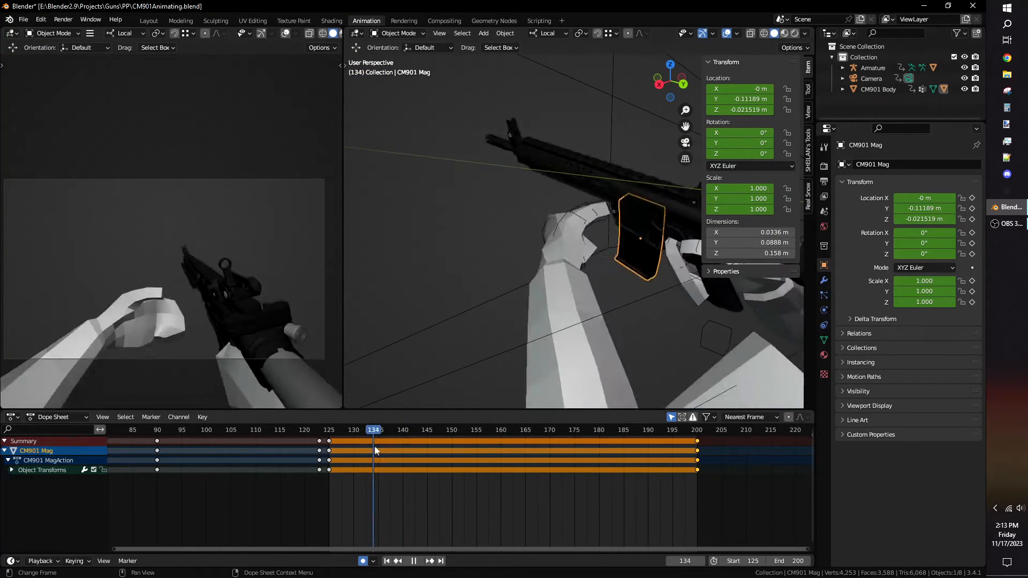
key(i)
click(439, 266)
key(n)
drag(423, 431, 454, 433)
key(i)
click(489, 340)
click(418, 442)
key(Delete)
Step: Move the CM901 Mag down out of the rifle and tilt it at frame 150, and preview the removal
middle_drag(484, 321, 665, 244)
key(g)
click(509, 316)
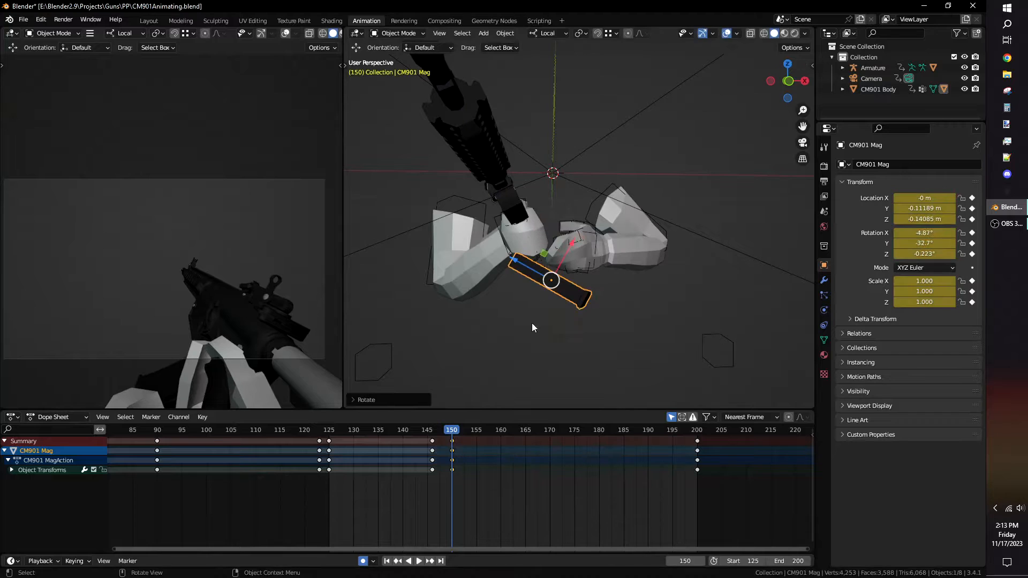
drag(520, 221, 524, 229)
drag(449, 431, 431, 454)
key(space)
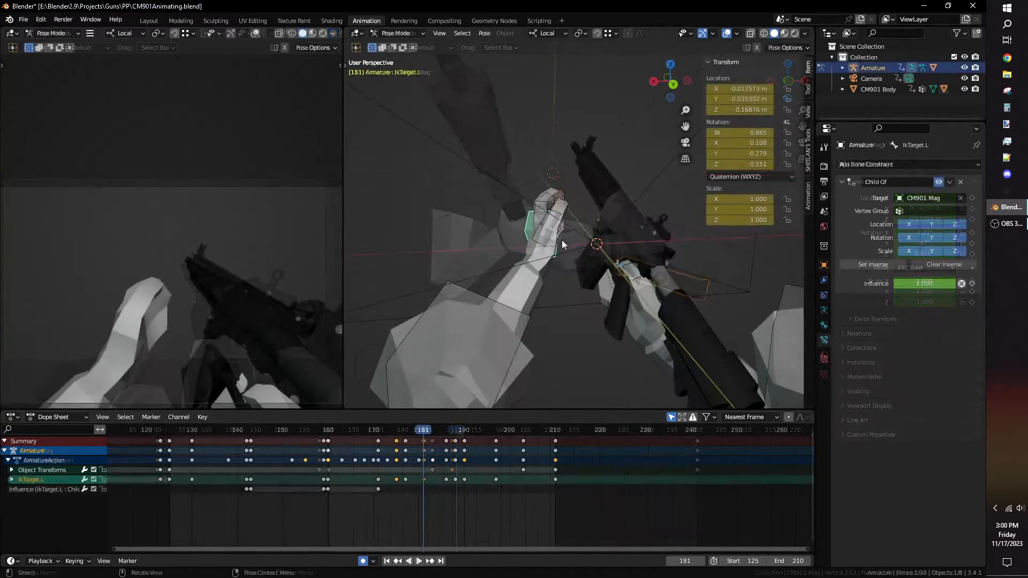
Step: Play and scrub the last part of the reload animation up to frame 210
key(space)
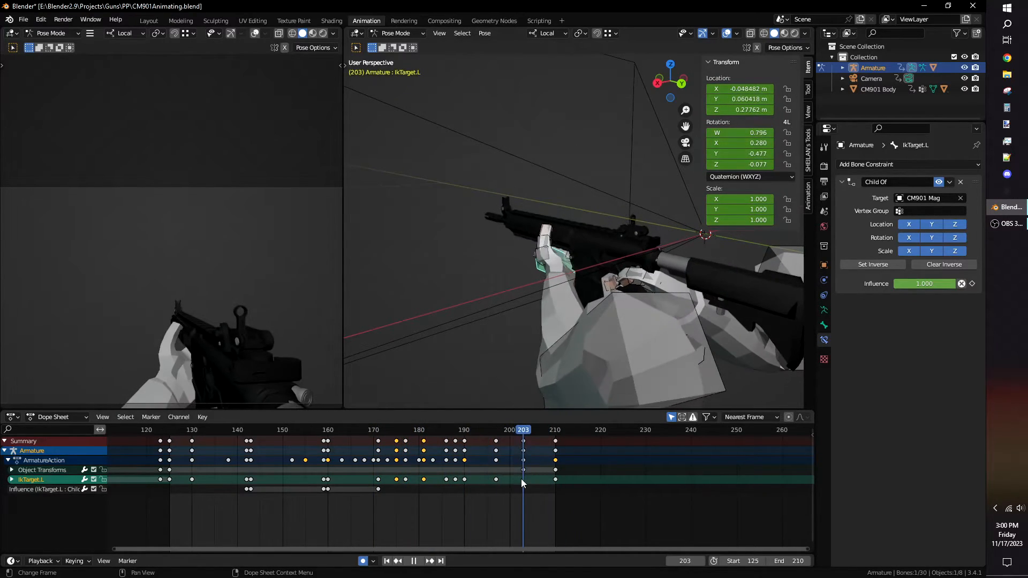
key(space)
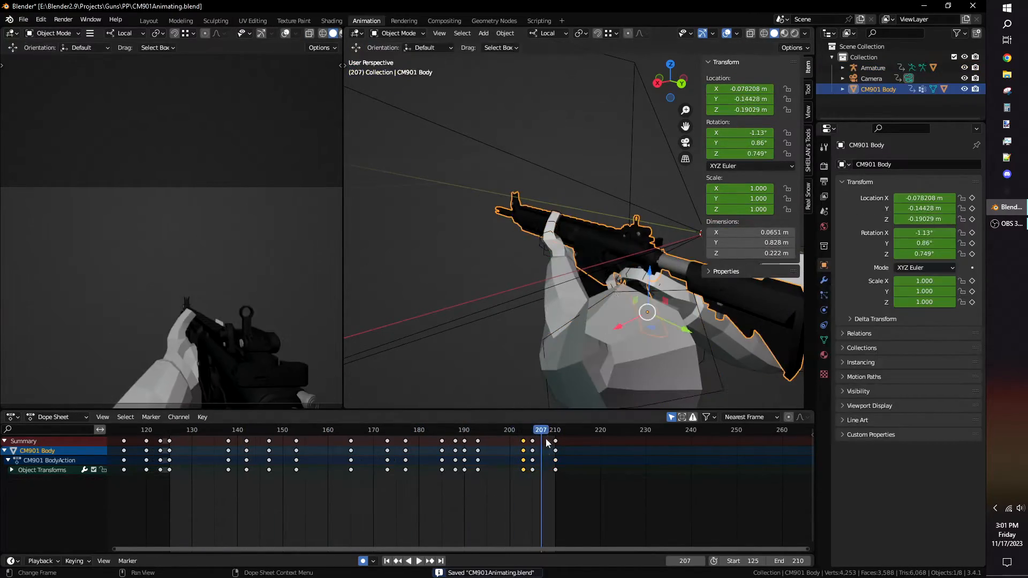
drag(533, 434, 557, 434)
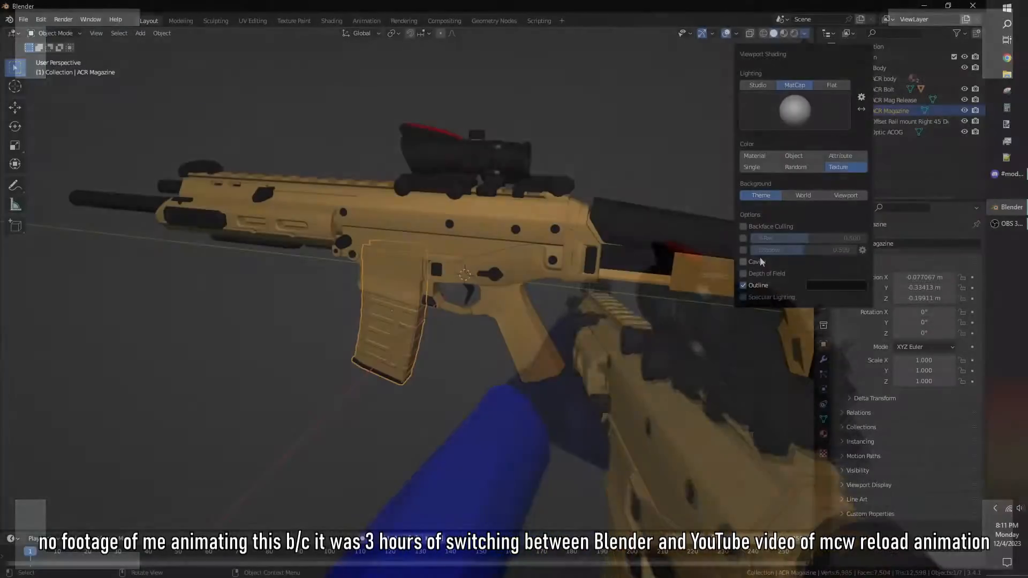
Step: In the ACR rifle scene, enable Cavity in the viewport shading and add a cube mesh
click(761, 262)
scroll(554, 203, down, 3)
click(567, 187)
key(shift+a)
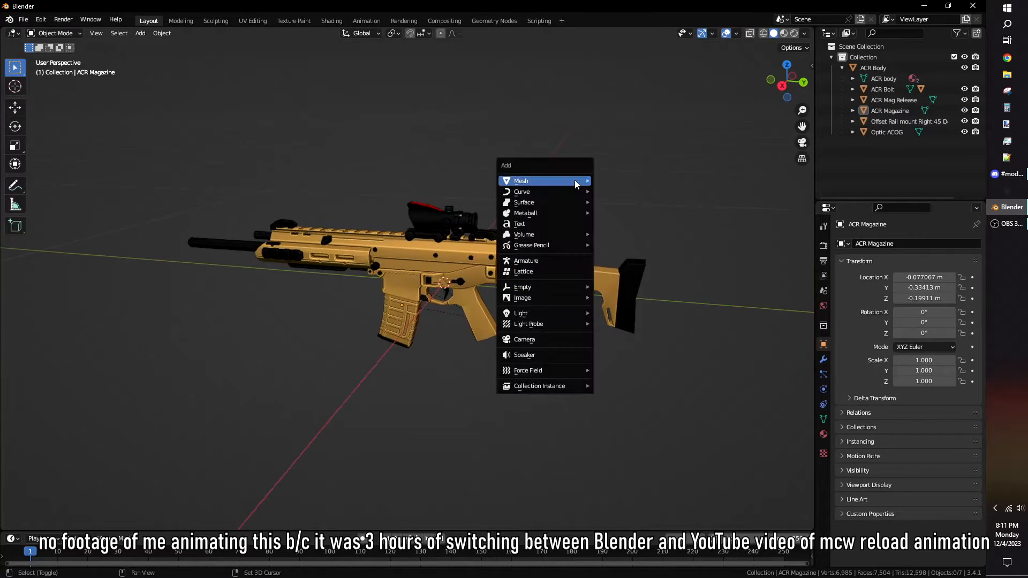
mouse_move(576, 181)
click(617, 191)
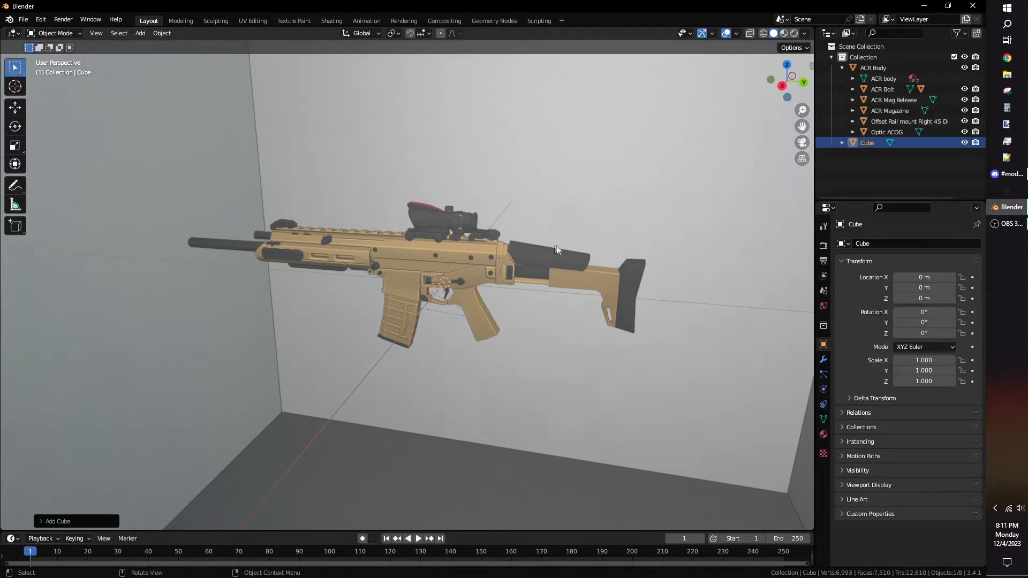
Step: Set the new cube's size to 0.02 m
scroll(503, 243, up, 5)
scroll(503, 247, down, 5)
click(58, 521)
key(Return)
scroll(512, 374, up, 10)
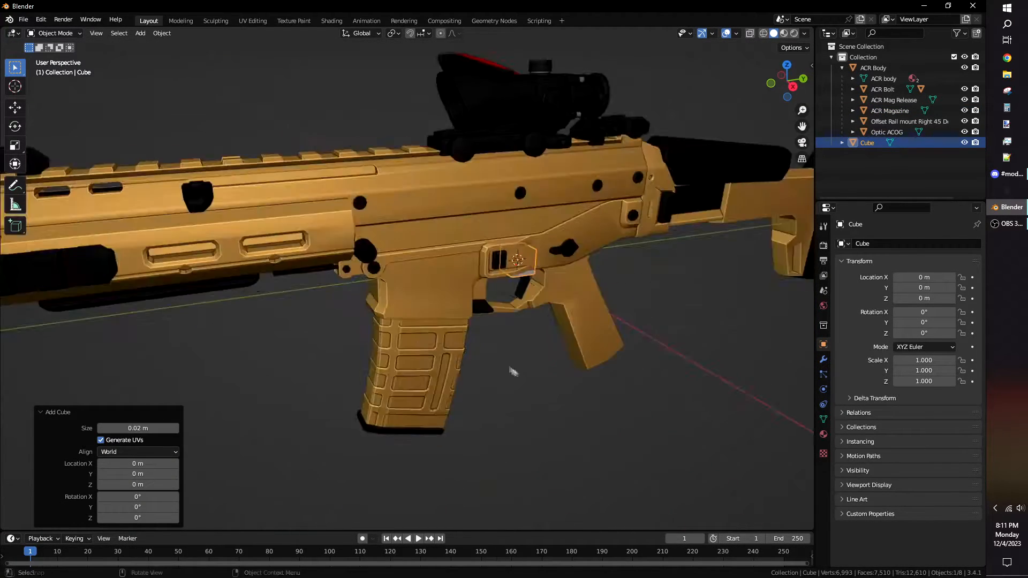
middle_drag(512, 375, 482, 348)
click(127, 426)
Step: Move the cube into the magazine at about Y -0.084 m, Z -0.053 m and rename it ACR Mag Parent
click(785, 82)
key(alt+z)
key(g)
click(432, 326)
key(alt+z)
middle_drag(432, 326, 461, 367)
click(462, 366)
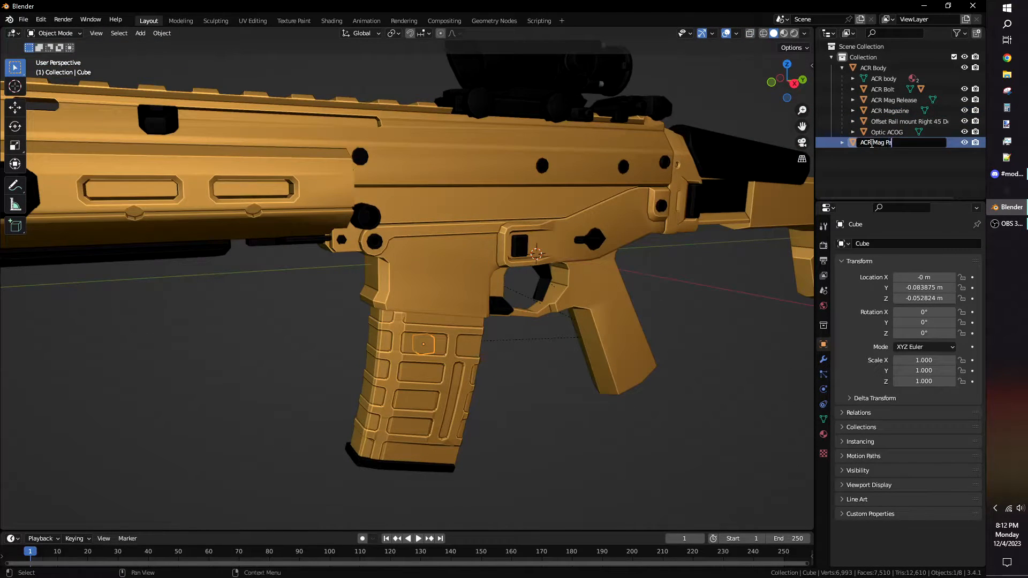
Step: Parent ACR Mag Parent to ACR Body with Object (Keep Transform), and clear the selection
shift+middle_drag(651, 228, 584, 224)
shift+click(583, 224)
click(583, 224)
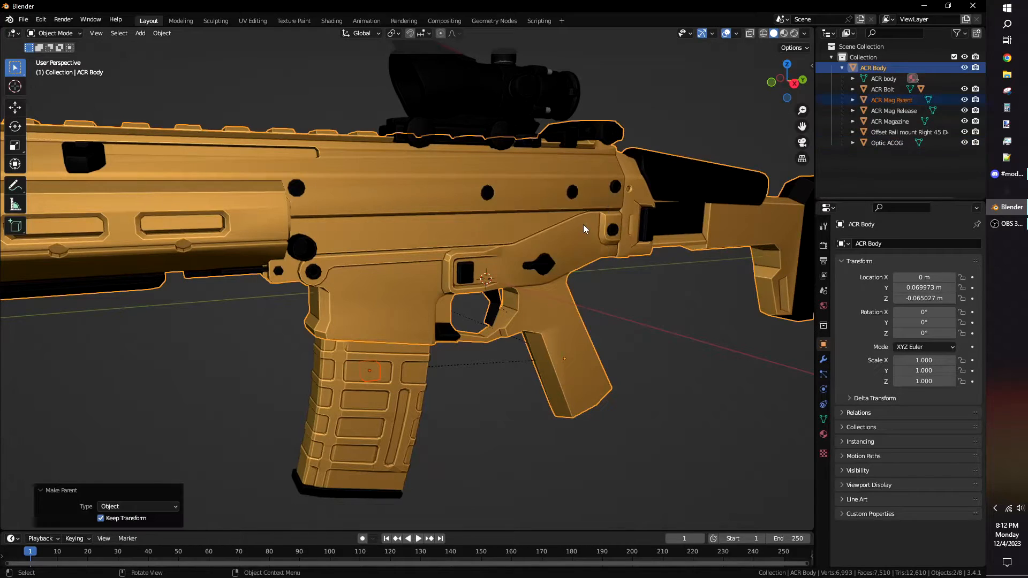
key(alt+a)
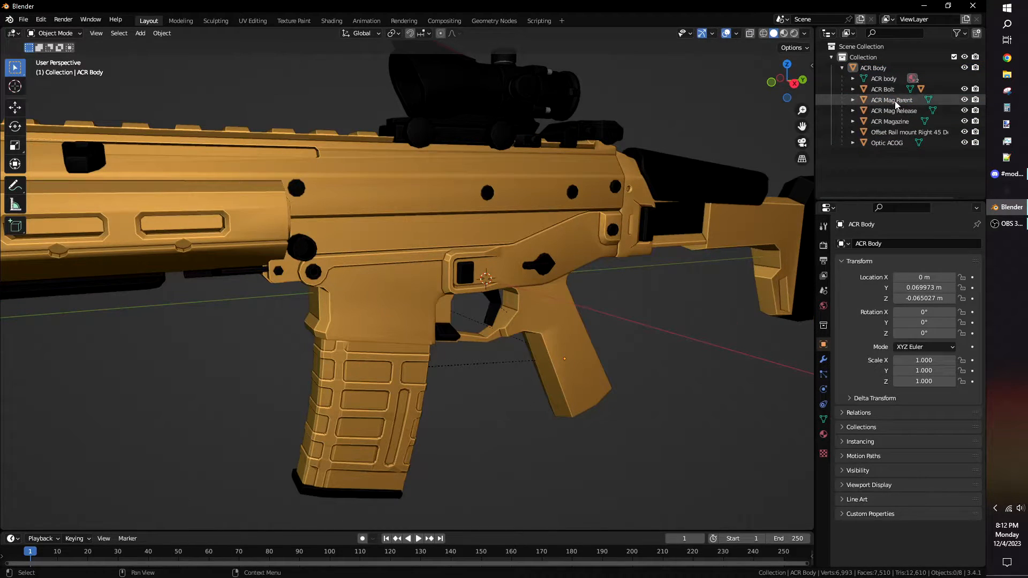
Step: Parent the ACR Magazine to the small ACR Mag Parent cube inside it with Object (Keep Transform)
click(387, 420)
key(alt+z)
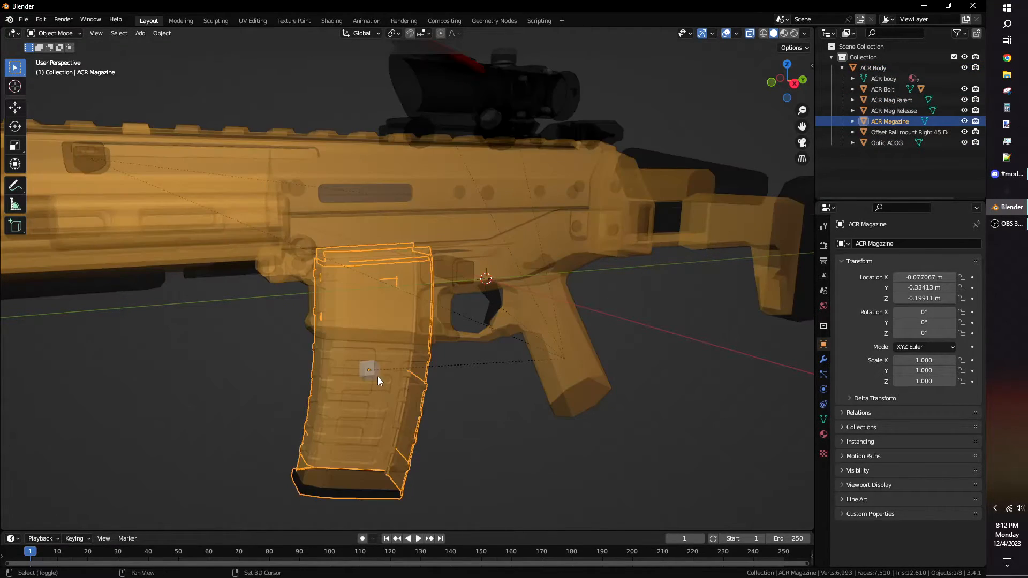
key(alt+z)
middle_drag(404, 380, 435, 333)
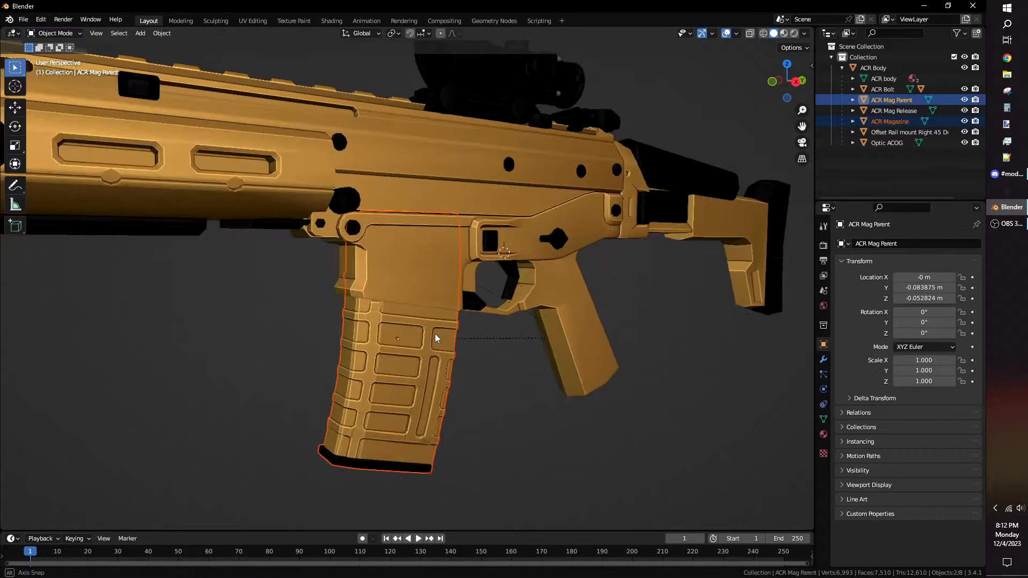
key(alt+z)
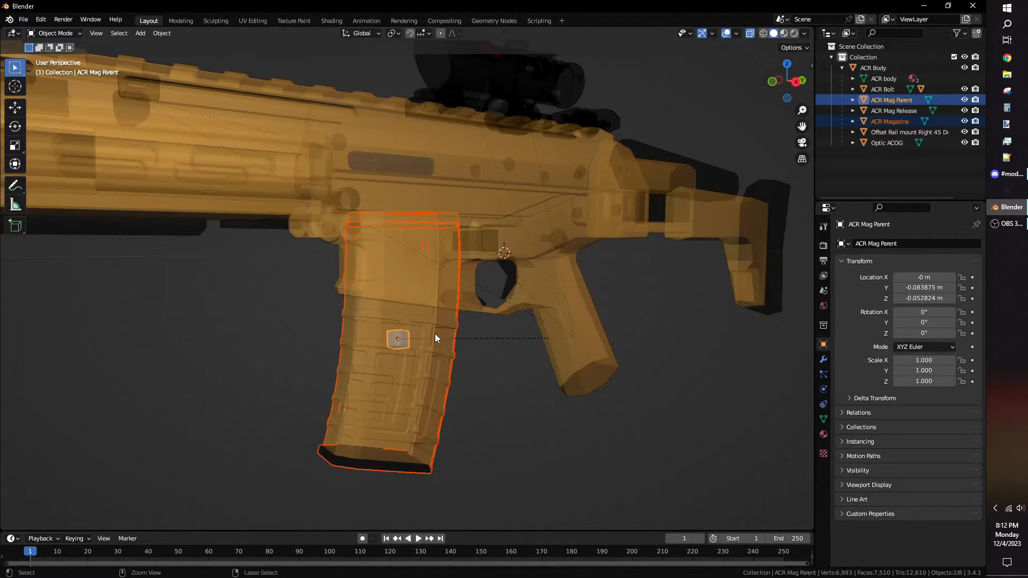
key(ctrl+p)
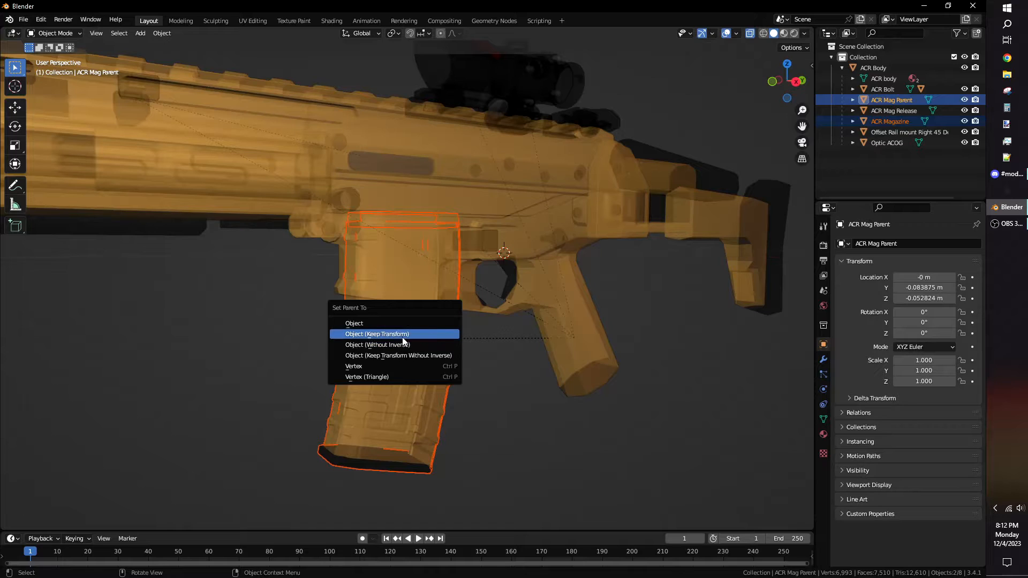
click(409, 337)
Step: Select the ACR Magazine and try moving it to test the new hierarchy
key(alt+z)
middle_drag(503, 367, 484, 339)
click(452, 393)
click(406, 385)
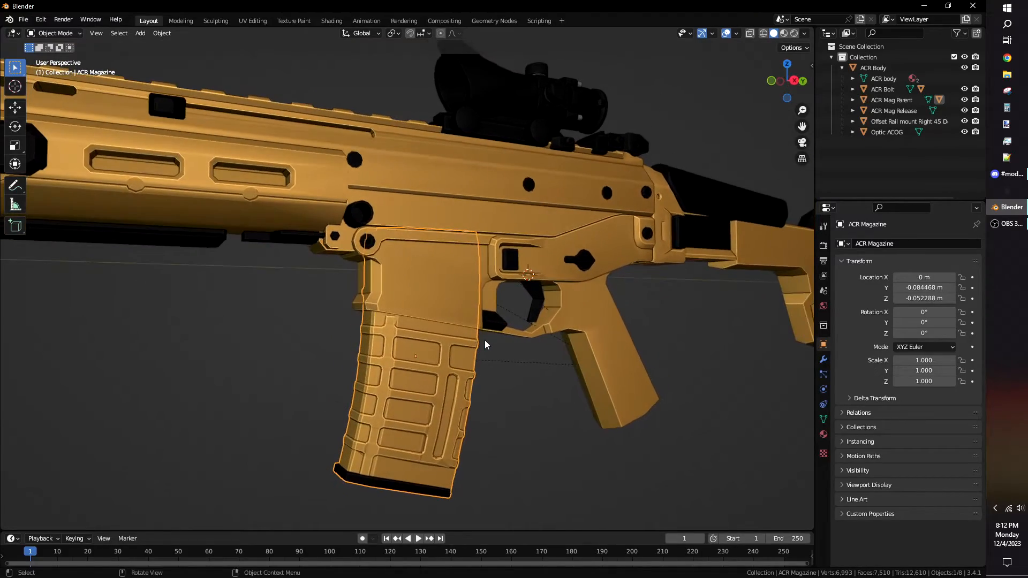
key(g)
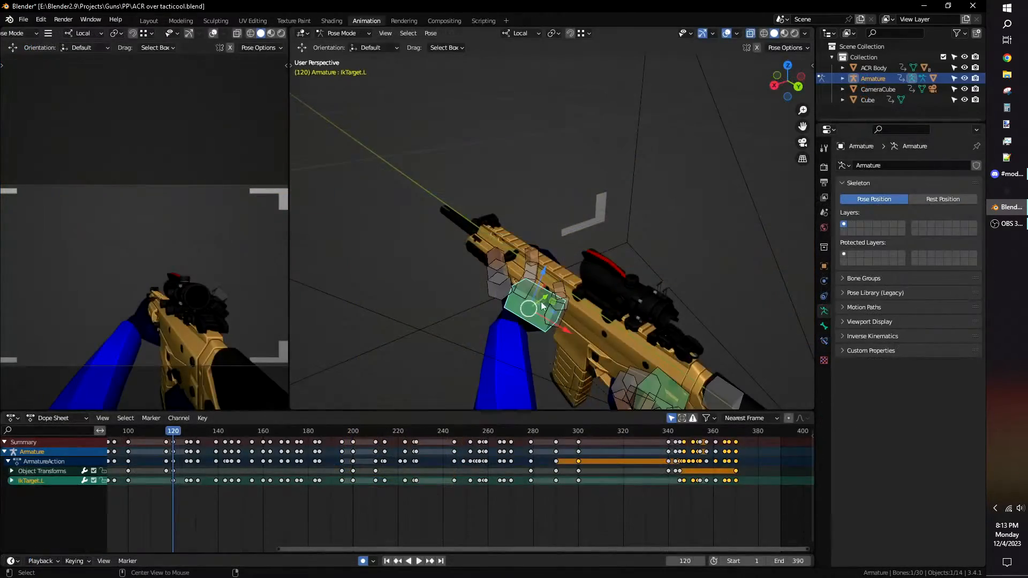
Step: In ACR over tacticool.blend, open the bone constraints of the left-hand IkTarget.L bone
middle_drag(542, 307, 578, 254)
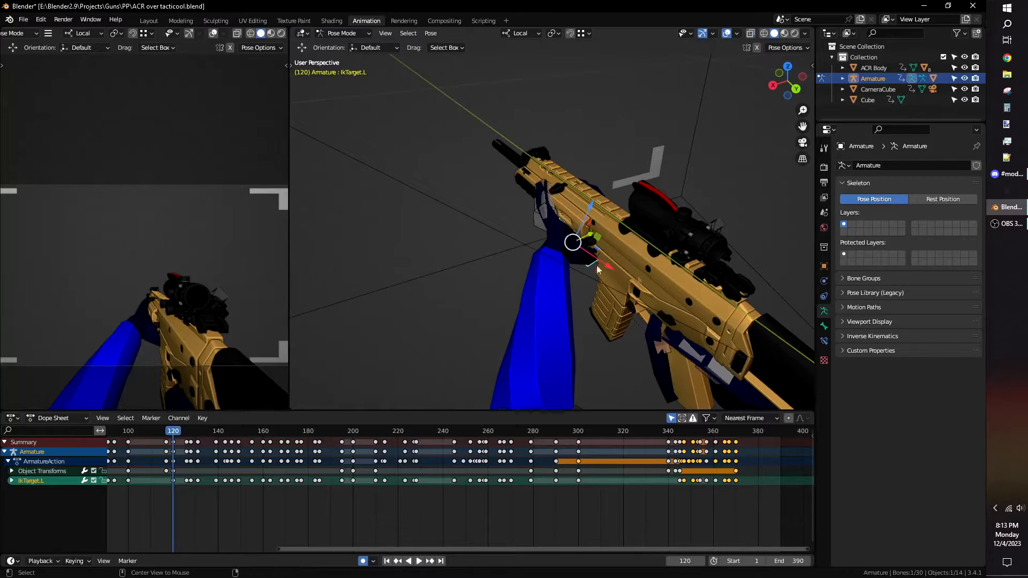
click(825, 343)
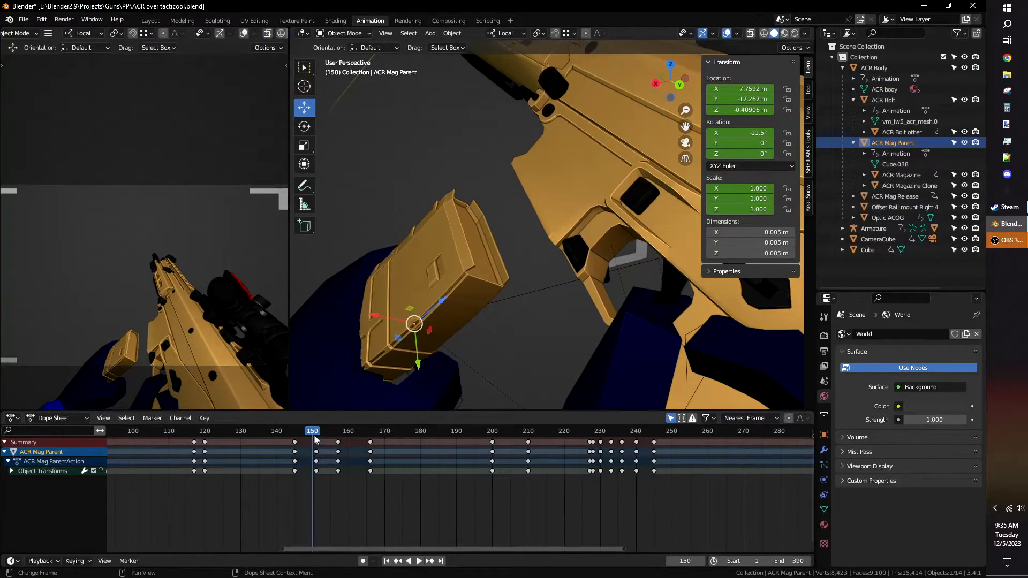
Step: Try moving the magazine parent and the separate magazines at frame 154 of the ACR reload
key(space)
mouse_move(346, 446)
mouse_down()
mouse_move(378, 442)
mouse_move(300, 451)
mouse_move(327, 447)
mouse_up()
middle_drag(555, 289, 535, 290)
key(g)
right_click(540, 304)
click(518, 306)
key(g)
right_click(556, 349)
click(527, 174)
key(g)
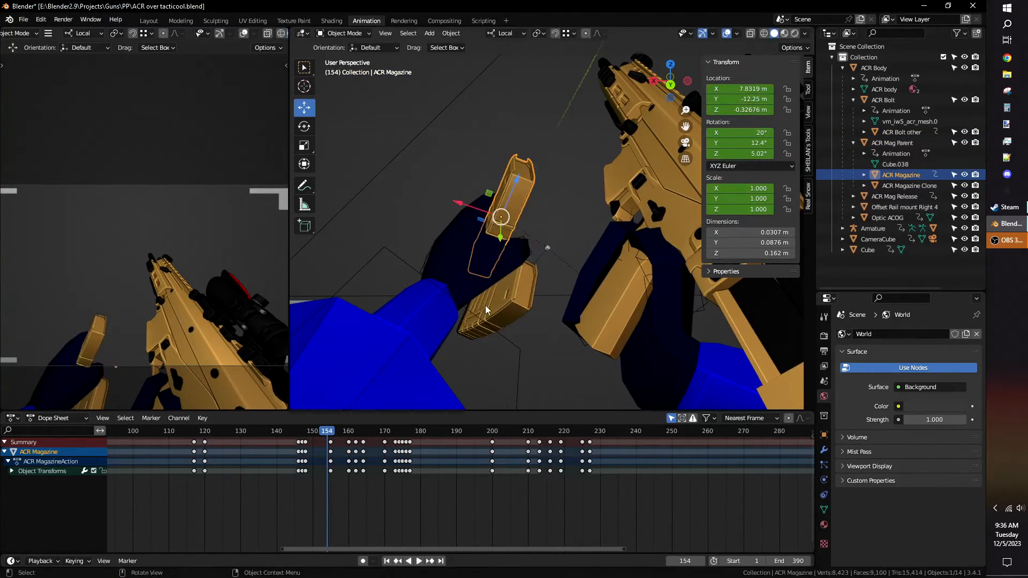
Step: Play and scrub through the ACR reload to examine how the left hand and magazines follow the magazine parent
middle_drag(486, 311, 545, 317)
drag(328, 445, 464, 462)
click(594, 142)
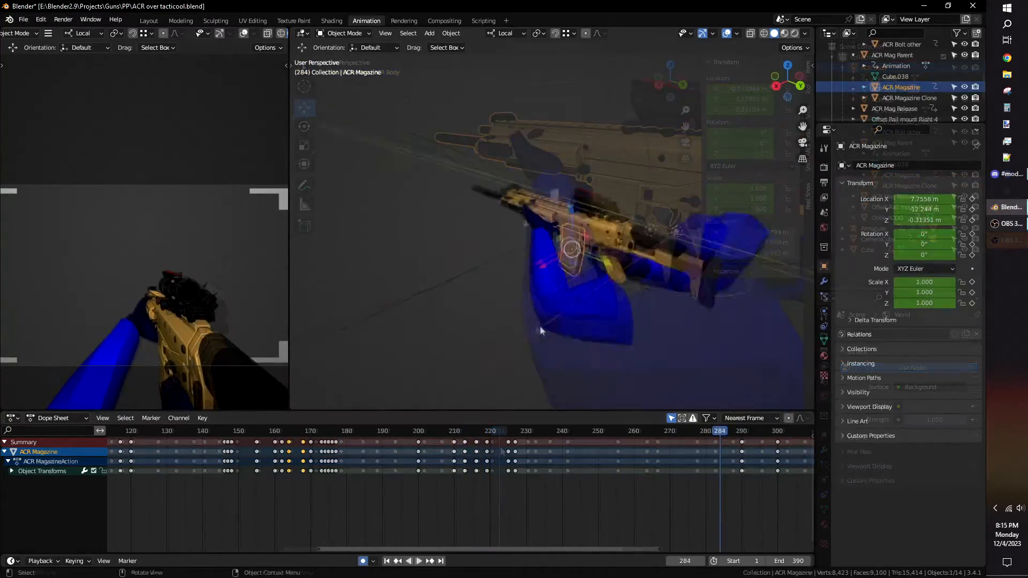
drag(224, 432, 179, 457)
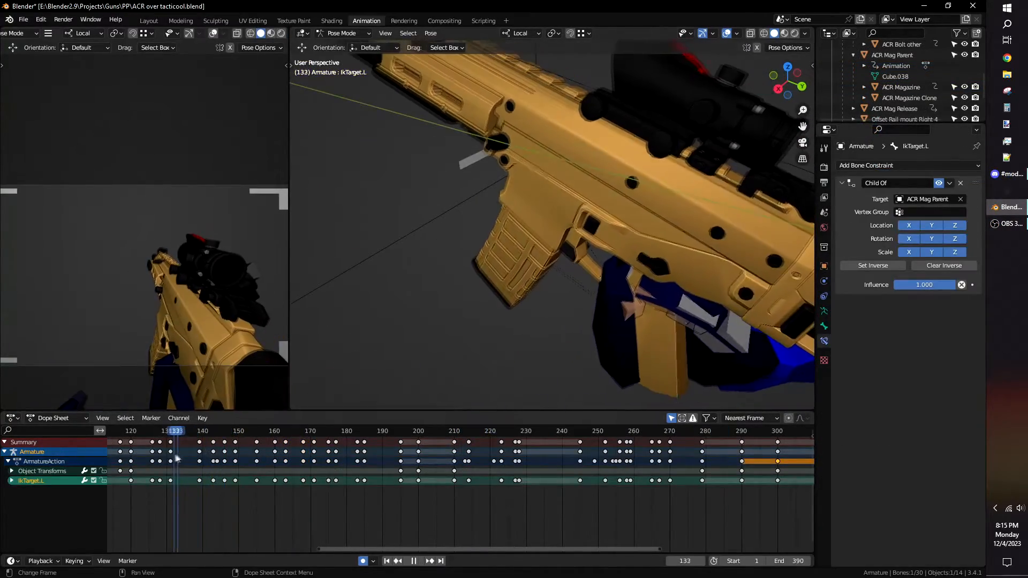
scroll(482, 300, down, 5)
middle_drag(482, 300, 503, 304)
drag(182, 434, 177, 437)
mouse_move(242, 444)
mouse_down()
mouse_move(315, 446)
mouse_move(275, 446)
mouse_up()
middle_drag(536, 300, 498, 301)
key(ctrl+Tab)
click(502, 280)
mouse_move(267, 433)
mouse_down()
mouse_move(133, 459)
mouse_move(454, 471)
mouse_up()
scroll(454, 474, down, 5)
middle_drag(455, 471, 221, 457)
drag(234, 433, 410, 467)
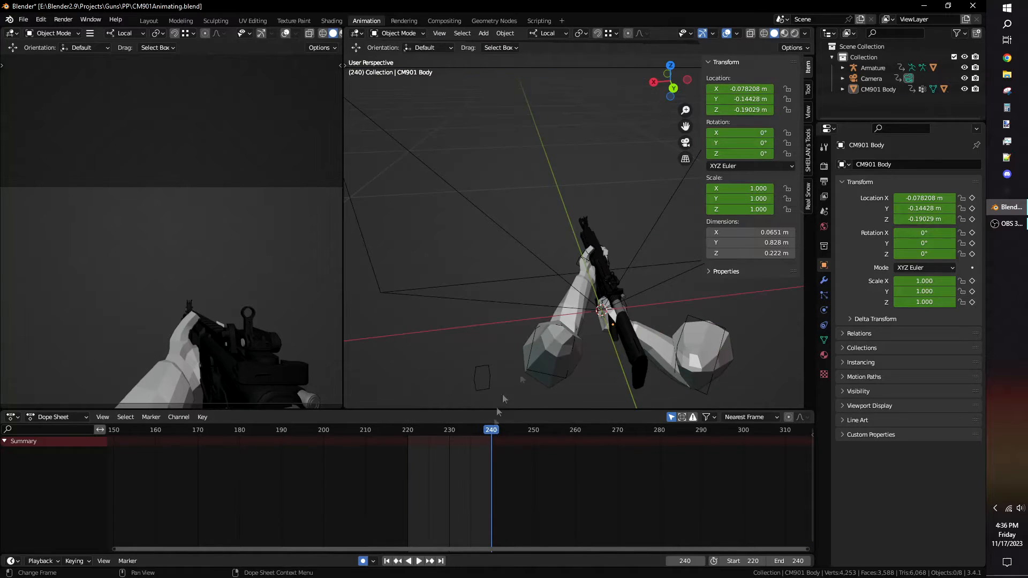
Step: In CM901Animating.blend, shift CM901 Body and rotate it to about X 21.3°, Y 15.7°, Z 46.2° for a lowered pose at frame 235
middle_drag(562, 337, 619, 264)
click(635, 289)
key(r)
click(547, 230)
key(r)
click(530, 257)
middle_drag(530, 289, 646, 257)
key(g)
click(657, 259)
drag(490, 430, 471, 442)
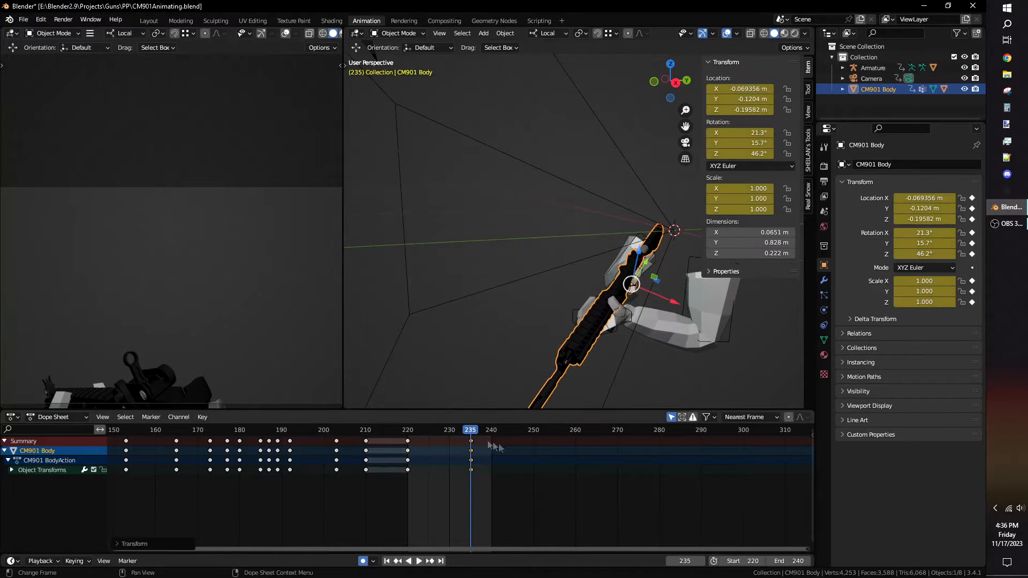
Step: Select all objects and duplicate their frame 220 keyframes to frame 240
key(space)
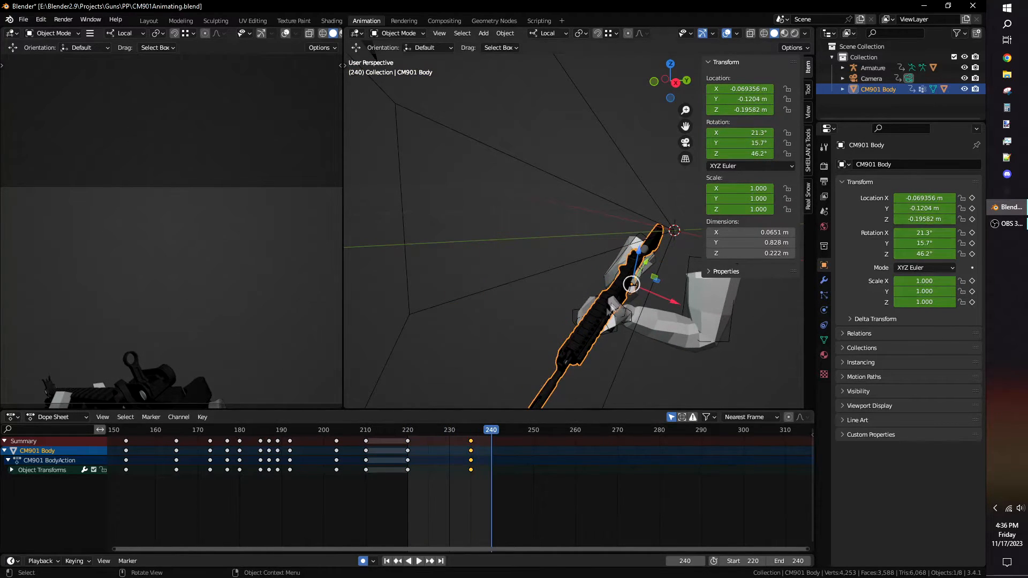
key(a)
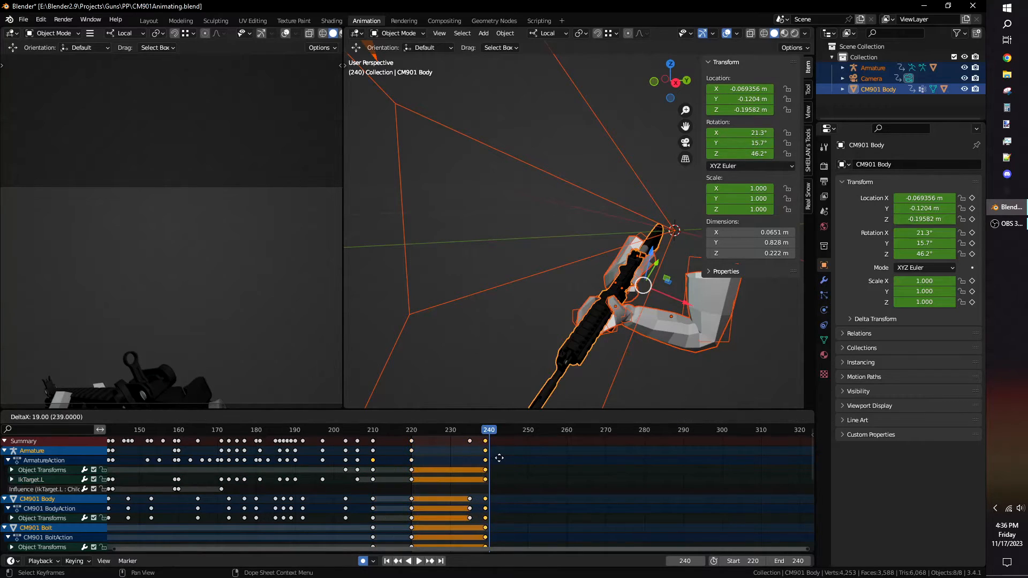
click(504, 459)
Step: Duplicate the frame 210 keyframes of all armature bones to frame 220, and return to Object Mode
click(677, 326)
click(667, 314)
key(ctrl+Tab)
key(a)
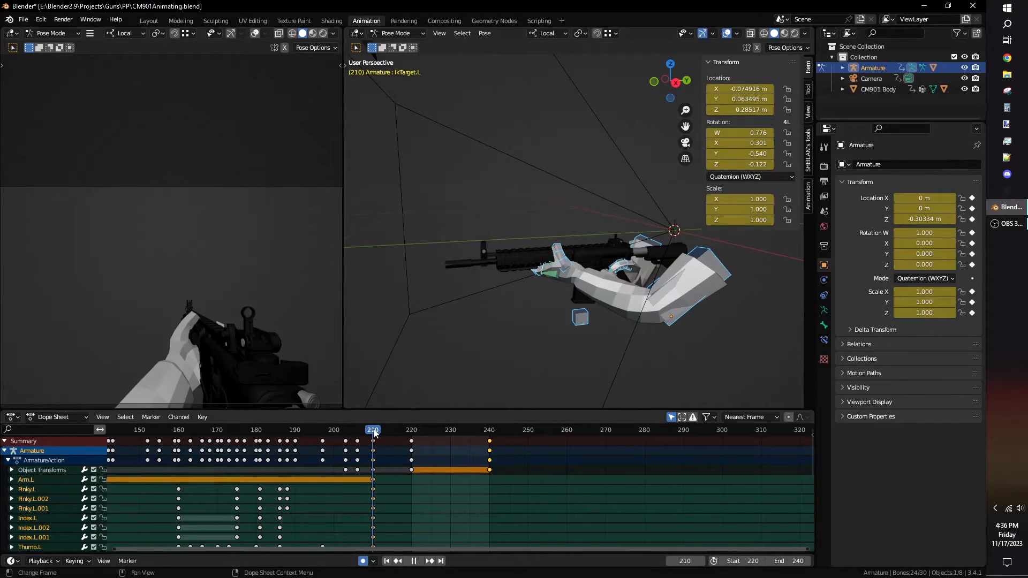
click(374, 442)
key(shift+d)
mouse_move(417, 431)
mouse_down()
mouse_move(488, 441)
mouse_move(412, 435)
mouse_up()
click(735, 359)
key(ctrl+Tab)
click(743, 354)
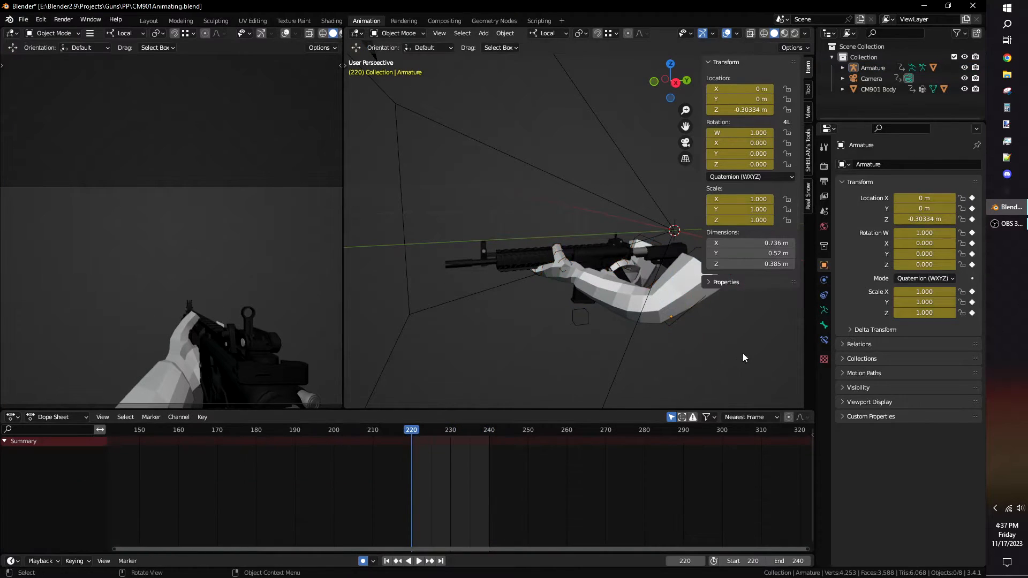
middle_drag(744, 358, 497, 414)
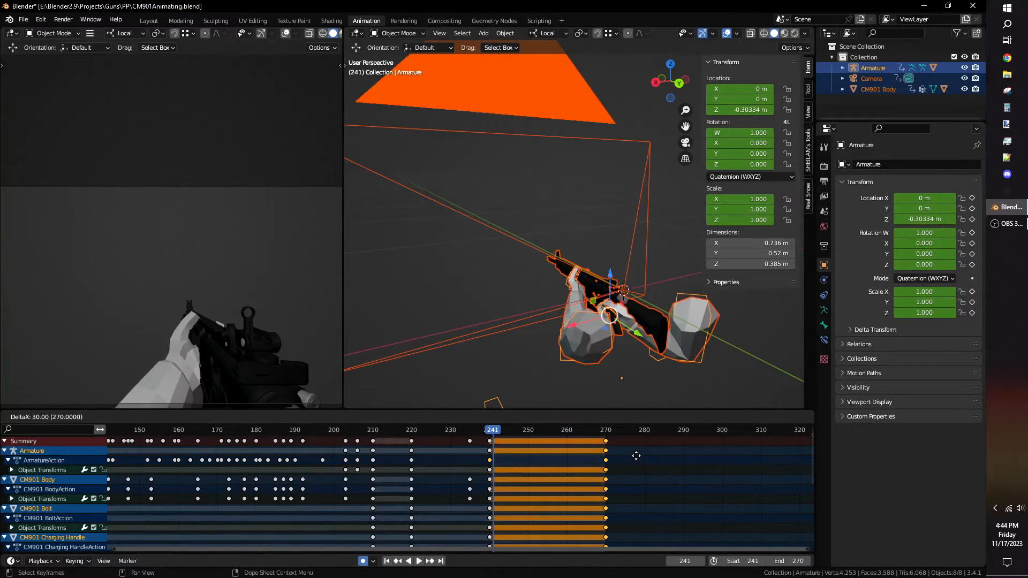
Step: Select all objects and duplicate their frame 240 keyframes to frame 270
key(ctrl+Tab)
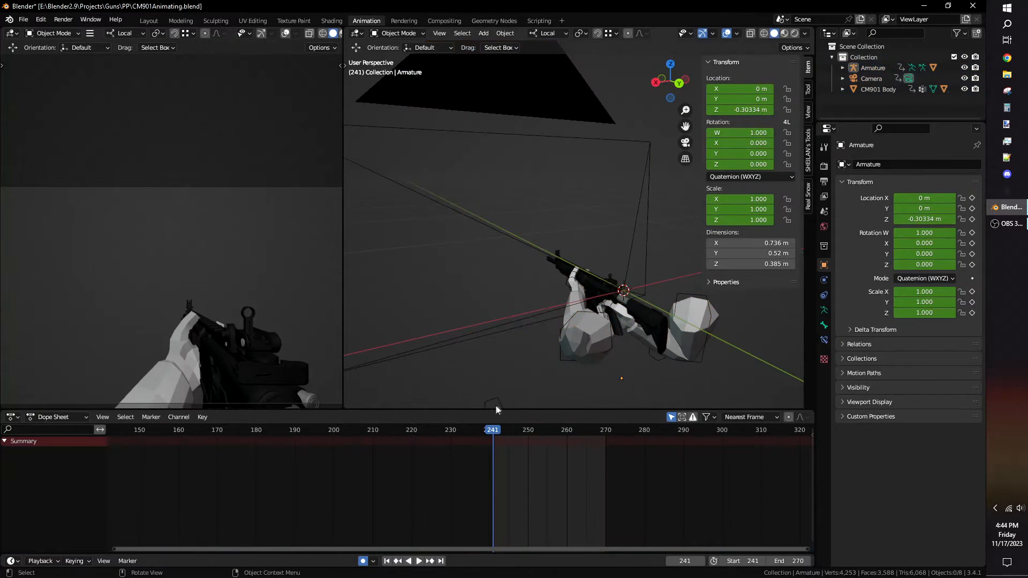
key(a)
click(490, 442)
key(shift+d)
click(607, 443)
Step: Enlarge the 3D viewport, then pull IkTarget.L off the handguard and rotate the left hand at frame 254
drag(591, 410, 593, 429)
click(594, 403)
middle_drag(595, 403, 608, 386)
key(space)
scroll(566, 389, up, 4)
click(551, 390)
key(g)
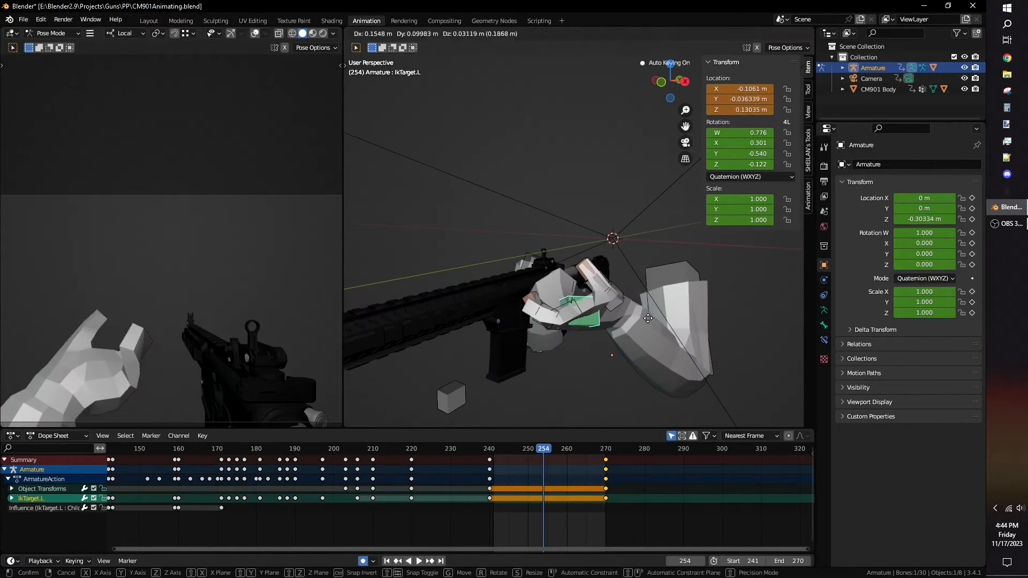
click(568, 327)
key(r)
click(578, 332)
key(r)
click(663, 364)
key(r)
Step: Refine the left hand's pose at frame 254, placing IkTarget.L at about X -0.078 m, Y -0.103 m, Z 0.114 m
middle_drag(661, 348, 482, 242)
click(610, 370)
key(g)
key(r)
key(g)
click(605, 263)
key(g)
click(670, 244)
key(g)
click(595, 235)
Step: Select all armature bones and duplicate their frame 240 keyframes to frame 241
drag(545, 450, 491, 462)
key(space)
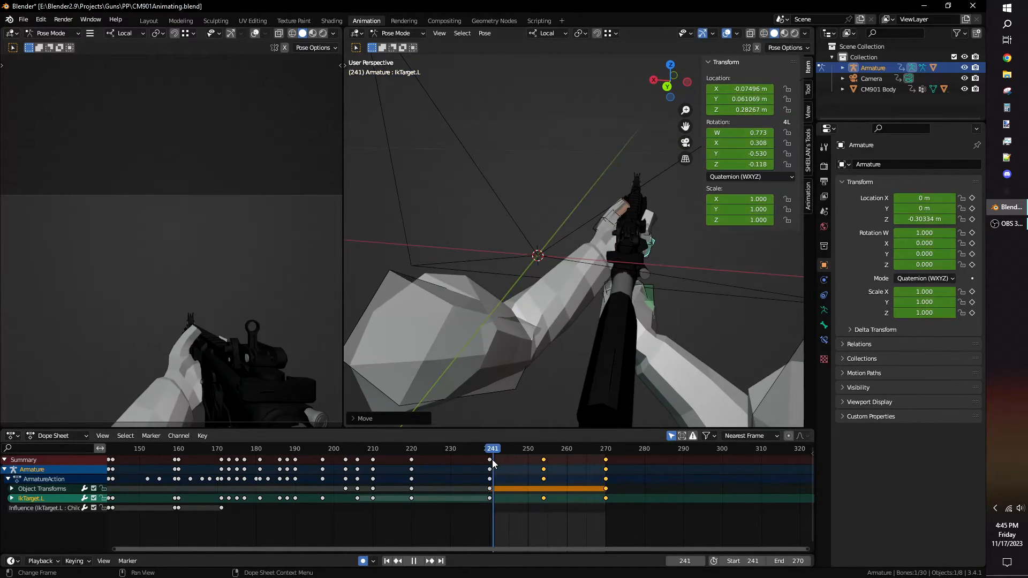
key(a)
click(490, 461)
key(shift+d)
click(512, 462)
Step: Duplicate the bones' frame 254 keyframes to frame 256, and play the animation
key(space)
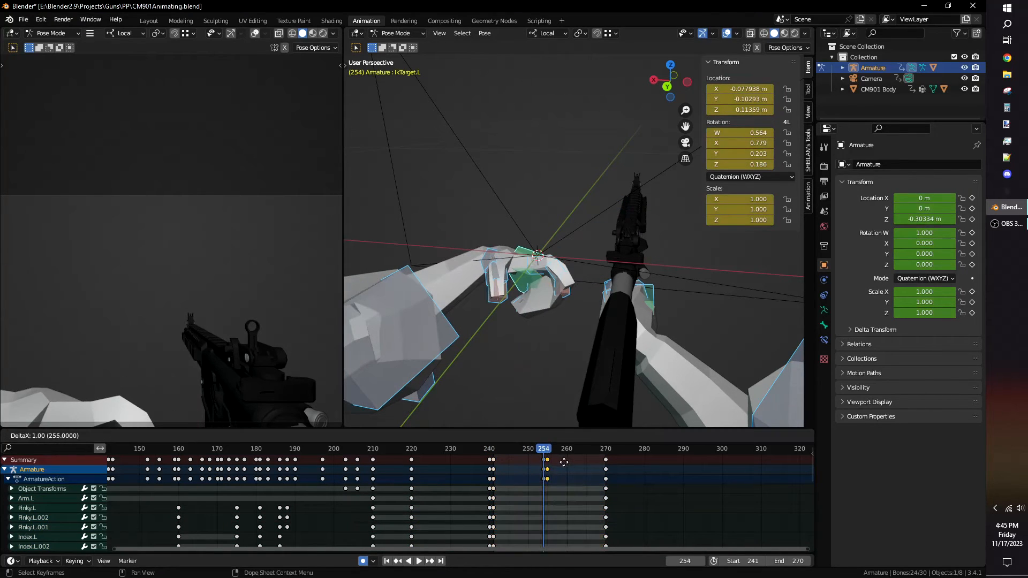
click(566, 464)
key(space)
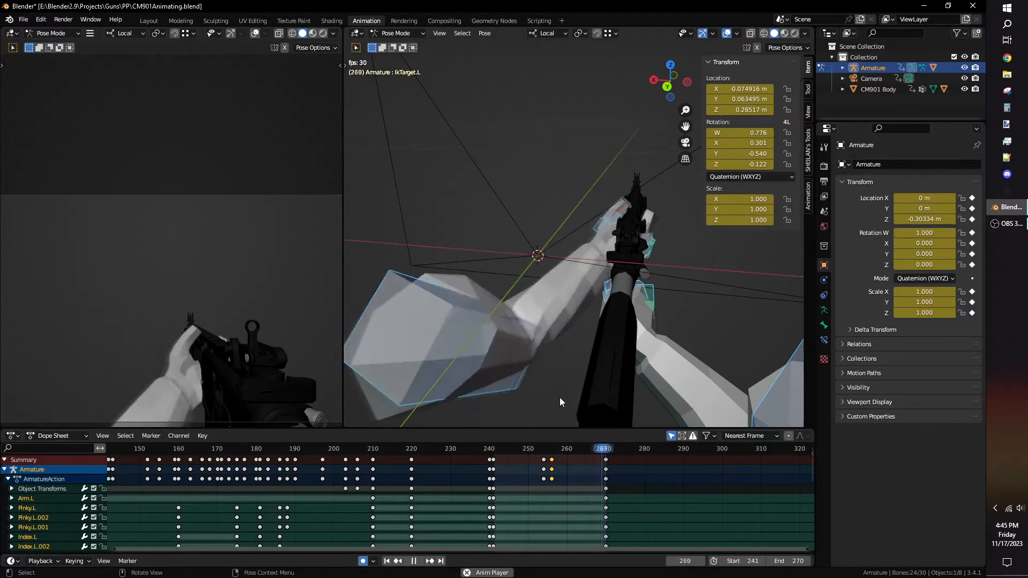
Step: Move the left hand for an intermediate pose at frame 244, between the handguard grip and the withdrawn position
drag(520, 457, 504, 457)
key(alt+a)
middle_drag(471, 278, 428, 273)
click(519, 269)
mouse_move(506, 457)
mouse_down()
mouse_move(495, 458)
mouse_move(505, 458)
mouse_up()
middle_drag(579, 290, 552, 273)
key(g)
click(568, 268)
Step: Refine the left hand's intermediate pose with several small moves from different viewing angles, and scrub ahead to check it
click(600, 241)
middle_drag(472, 257, 595, 220)
key(g)
click(587, 236)
middle_drag(587, 235, 583, 242)
key(g)
click(526, 233)
middle_drag(526, 233, 575, 214)
click(593, 234)
key(g)
click(645, 216)
click(573, 206)
drag(498, 450, 523, 451)
click(498, 348)
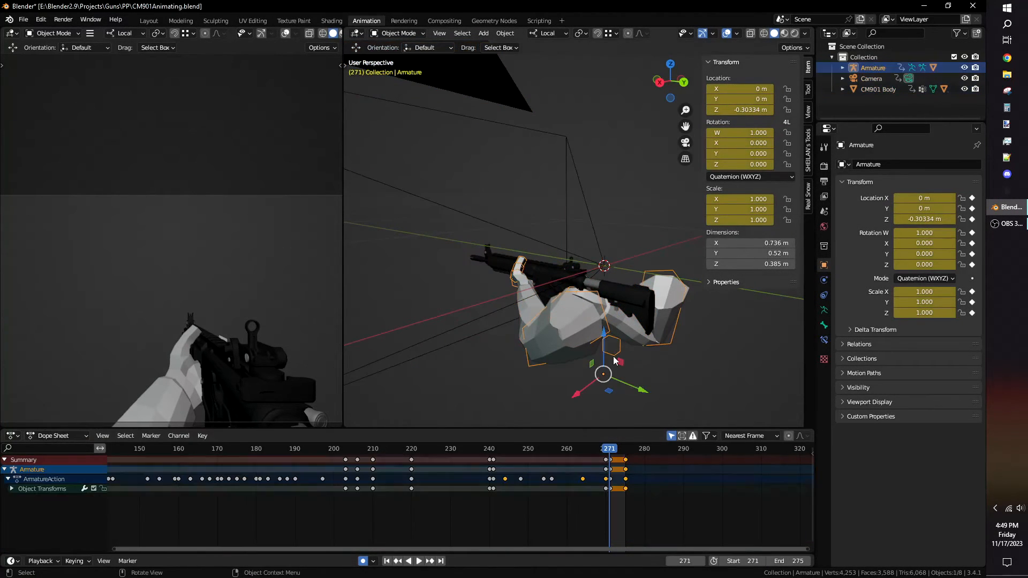
Step: Select all armature bones and duplicate their frame 270 keyframes to frames 271 and 275
key(a)
click(595, 328)
key(ctrl+Tab)
click(607, 460)
key(shift+d)
click(612, 463)
key(shift+d)
click(638, 472)
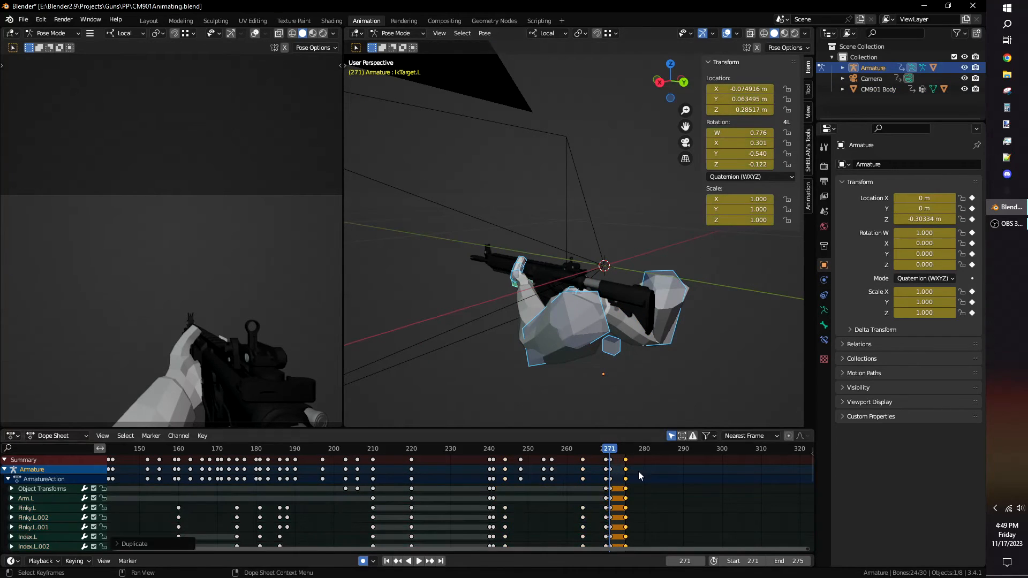
Step: At frame 273, push CM901 Body back to about Y -0.138 m and roll it about 0.67° around Y
key(ctrl+Tab)
click(643, 214)
scroll(638, 482, up, 10)
middle_drag(696, 482, 552, 482)
click(616, 293)
middle_drag(622, 321, 479, 332)
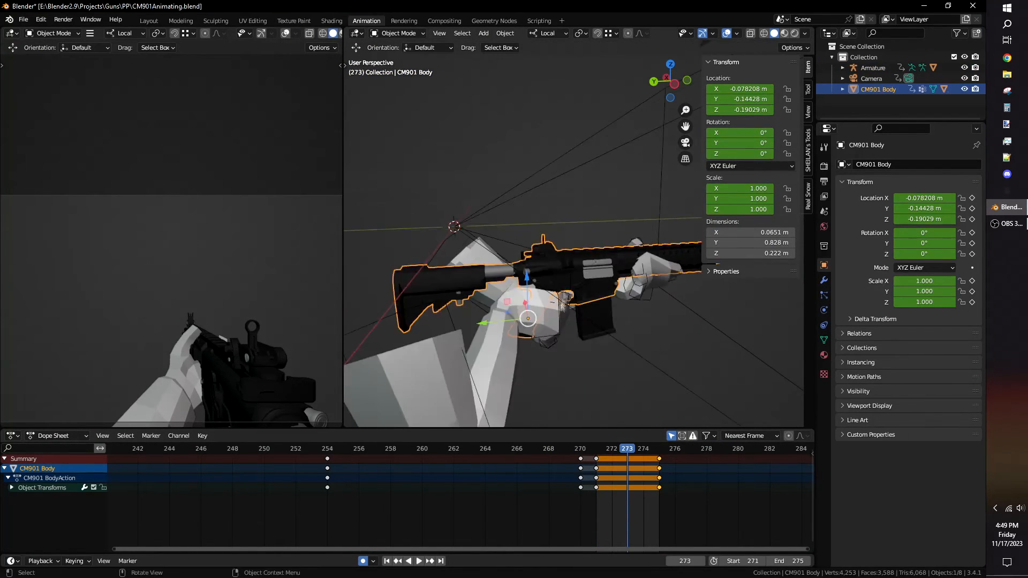
scroll(482, 343, up, 3)
drag(471, 390, 467, 390)
middle_drag(578, 225, 651, 217)
key(r)
click(655, 221)
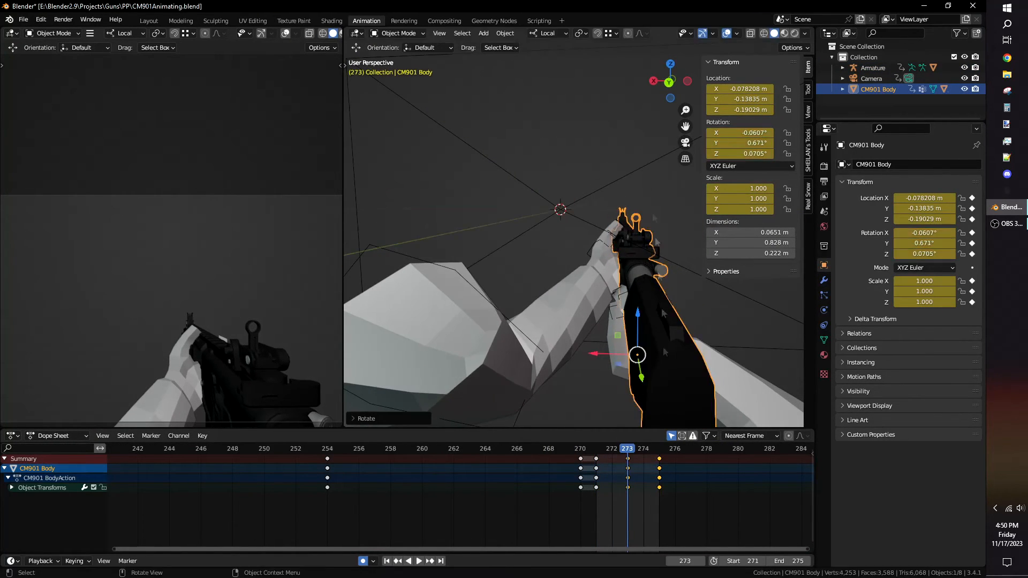
Step: At frame 273, slide the CM901 Bolt back about 0.06 m along its local Y axis and play back the firing animation
mouse_move(628, 449)
mouse_down()
mouse_move(661, 471)
mouse_move(628, 469)
mouse_up()
middle_drag(750, 289, 629, 284)
click(622, 253)
drag(578, 255, 569, 255)
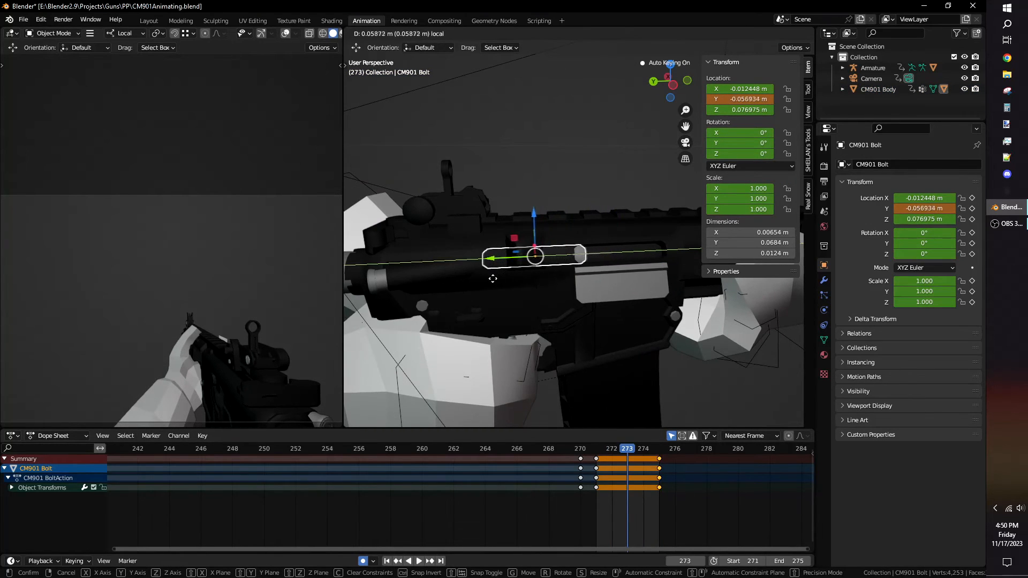
drag(494, 278, 486, 278)
mouse_move(629, 453)
mouse_down()
mouse_move(600, 475)
mouse_move(628, 460)
mouse_up()
scroll(549, 334, down, 5)
key(space)
key(space)
click(515, 238)
middle_drag(516, 240, 635, 249)
scroll(621, 236, up, 3)
key(r)
click(596, 178)
middle_drag(597, 182, 627, 187)
Step: Review the firing animation over frames 271 to 275 by scrubbing and playing it back from several viewing angles
drag(628, 451, 628, 369)
click(537, 316)
middle_drag(647, 343, 568, 263)
click(570, 245)
middle_drag(612, 377, 558, 347)
key(space)
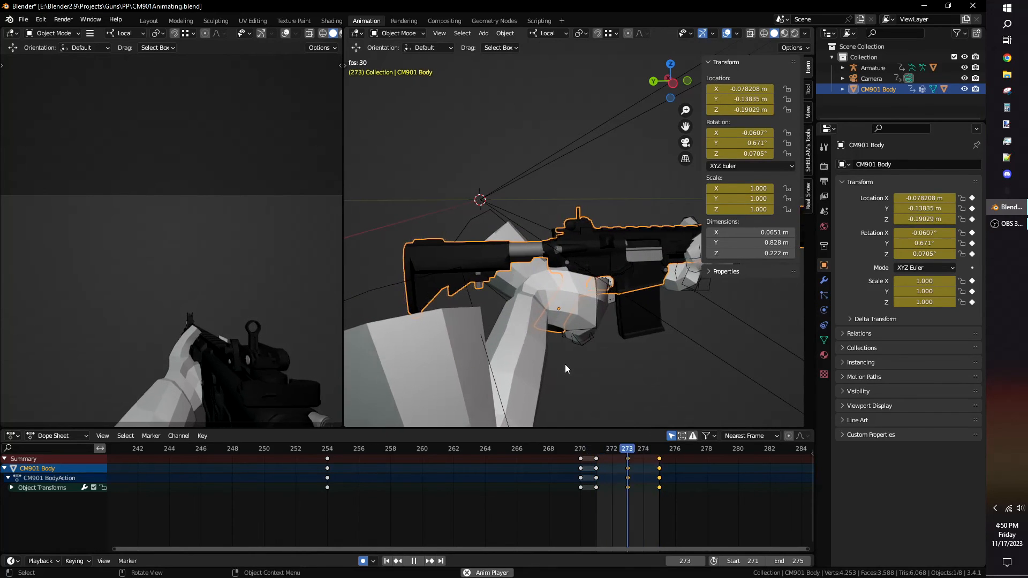
key(space)
middle_drag(568, 369, 584, 291)
click(594, 390)
key(space)
key(space)
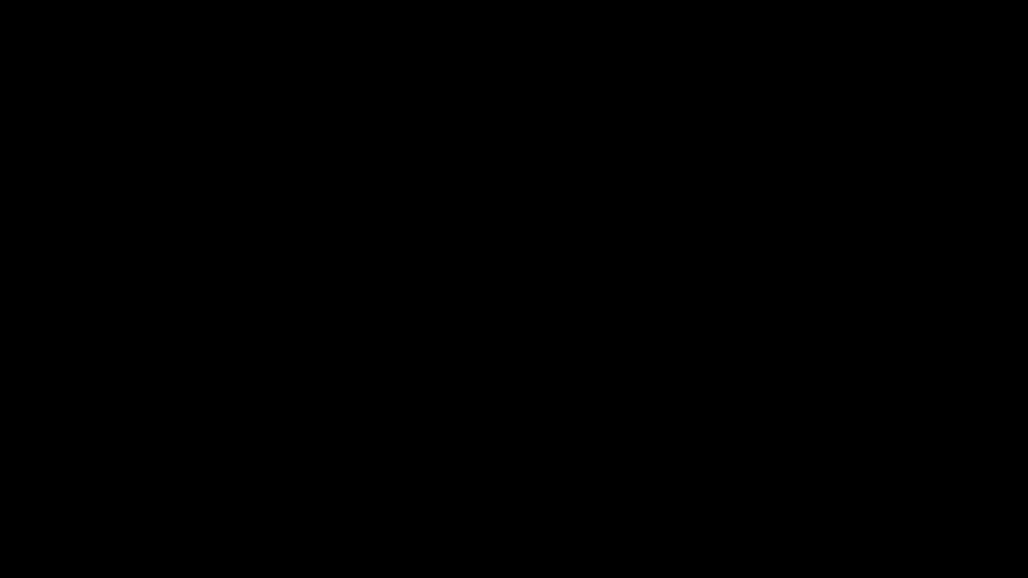